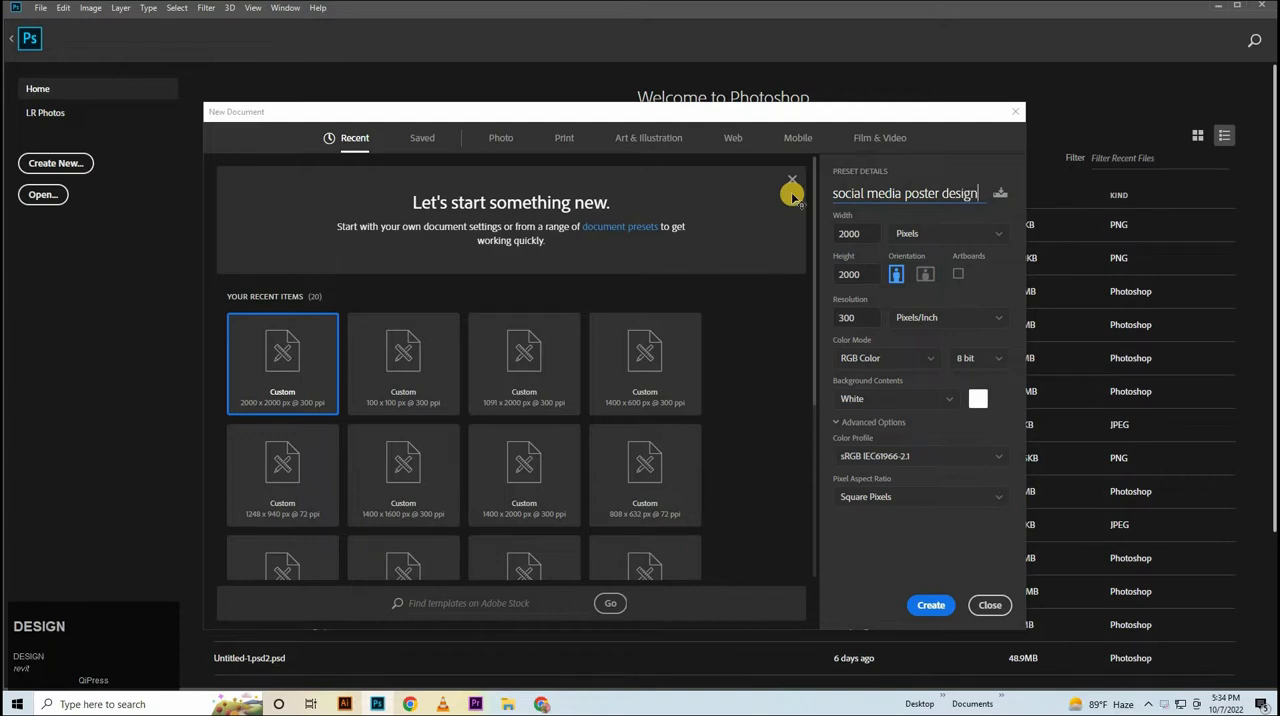
Create the 2000 x 2000 pixel document "social media poster design" at 300 pixels/inch and unlock its background layer.
{"action": "key", "text": "Return"}
{"action": "left_click", "coordinate": [1254, 283]}
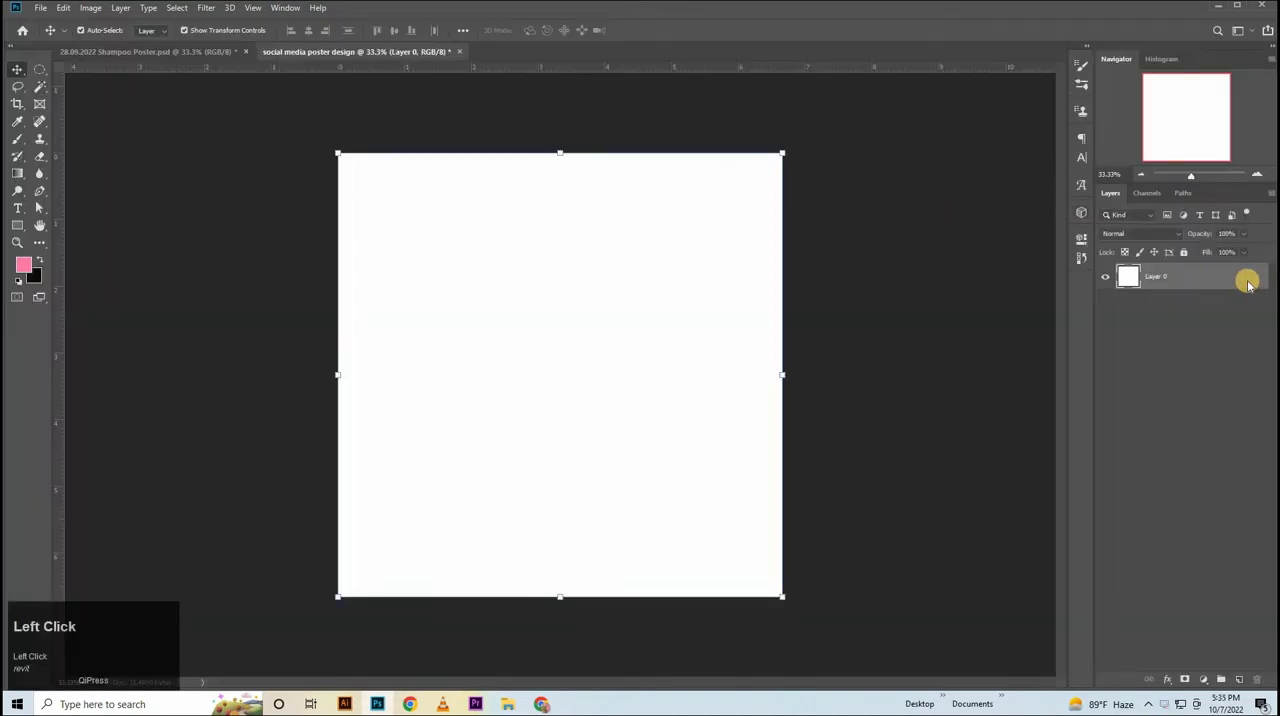
Apply a pink radial Gradient Overlay to Layer 0 at 100% opacity and 140% scale, with its bright centre moved near the canvas middle.
{"action": "double_click", "coordinate": [1249, 277]}
{"action": "left_click", "coordinate": [800, 382]}
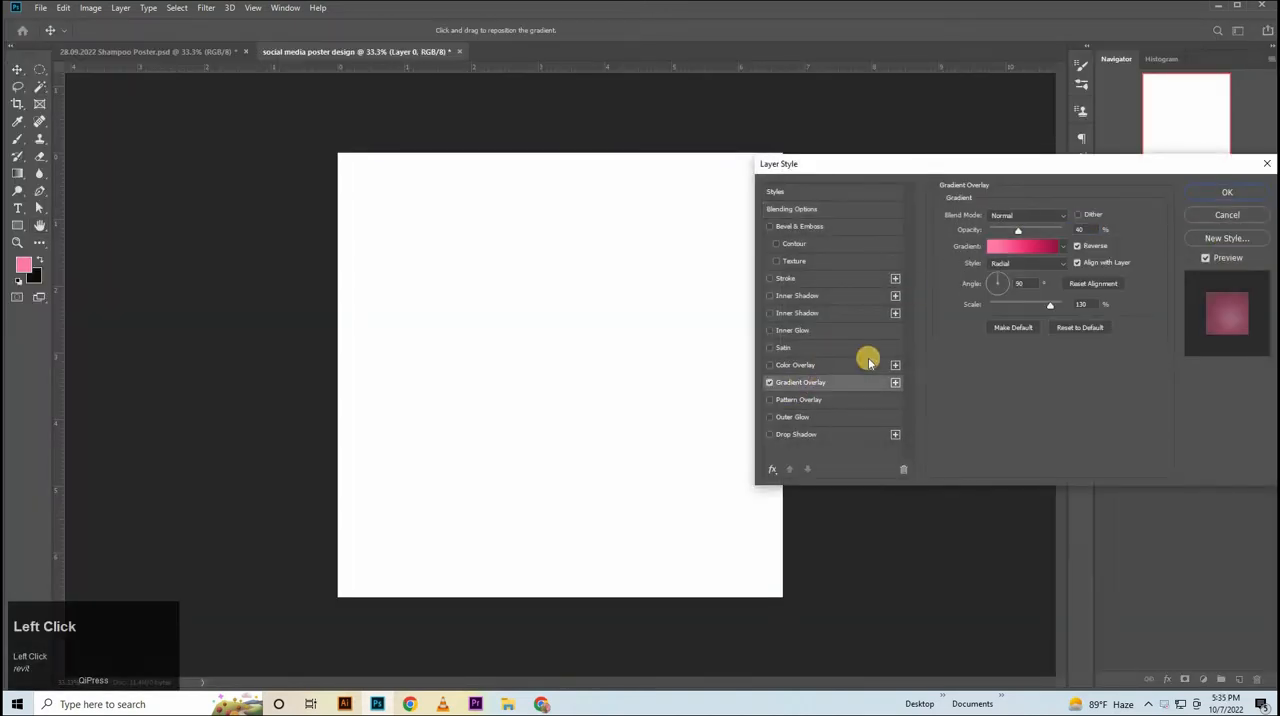
{"action": "left_click_drag", "start_coordinate": [1020, 233], "coordinate": [1128, 237]}
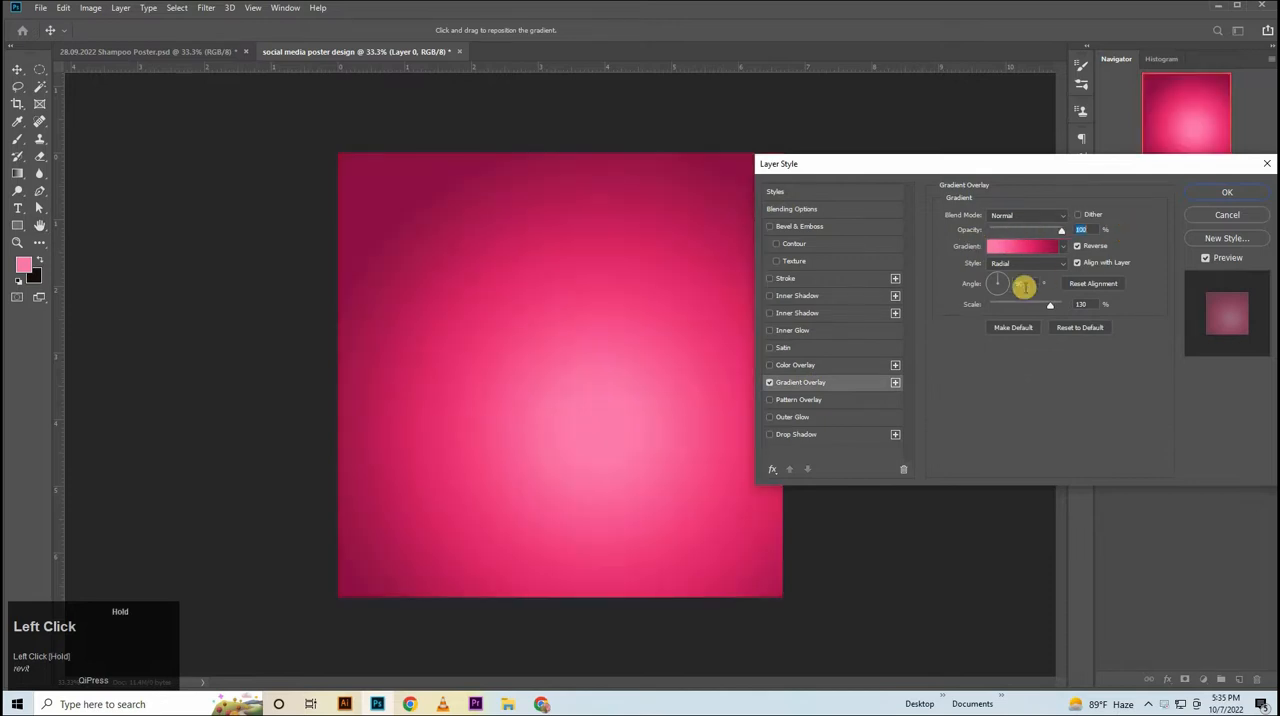
{"action": "left_click", "coordinate": [1075, 304]}
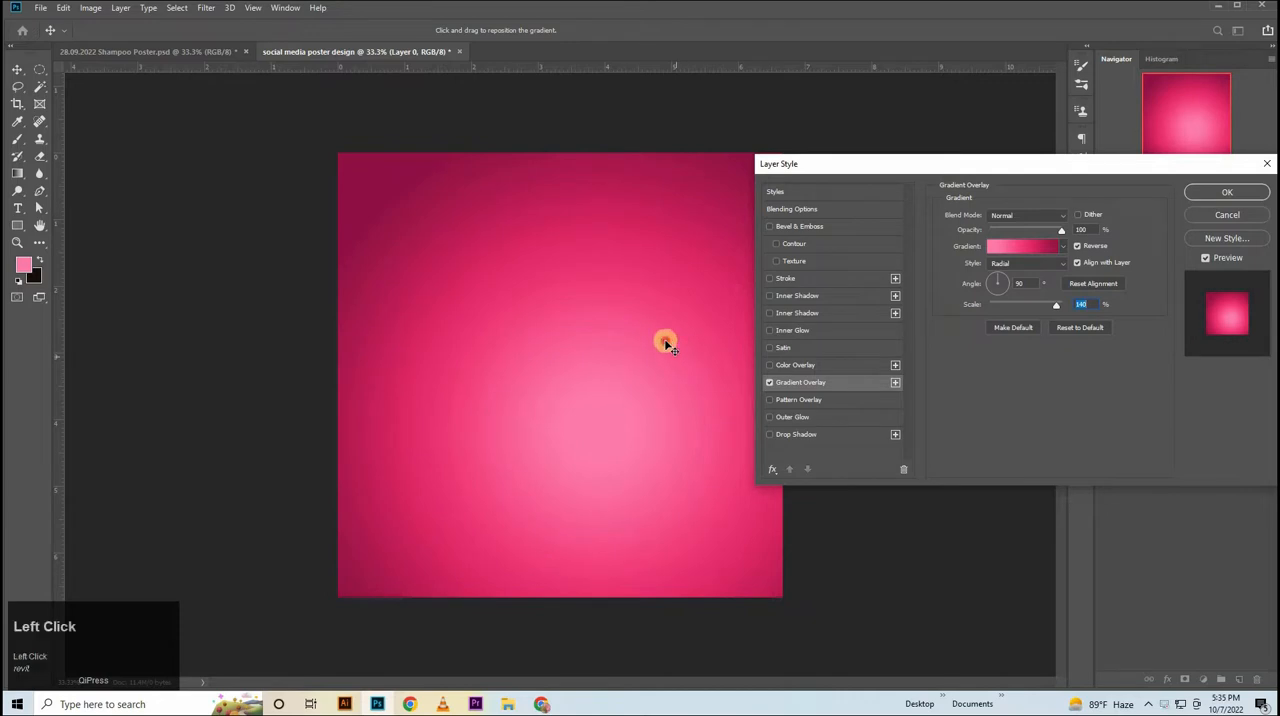
{"action": "left_click_drag", "start_coordinate": [665, 364], "coordinate": [677, 400]}
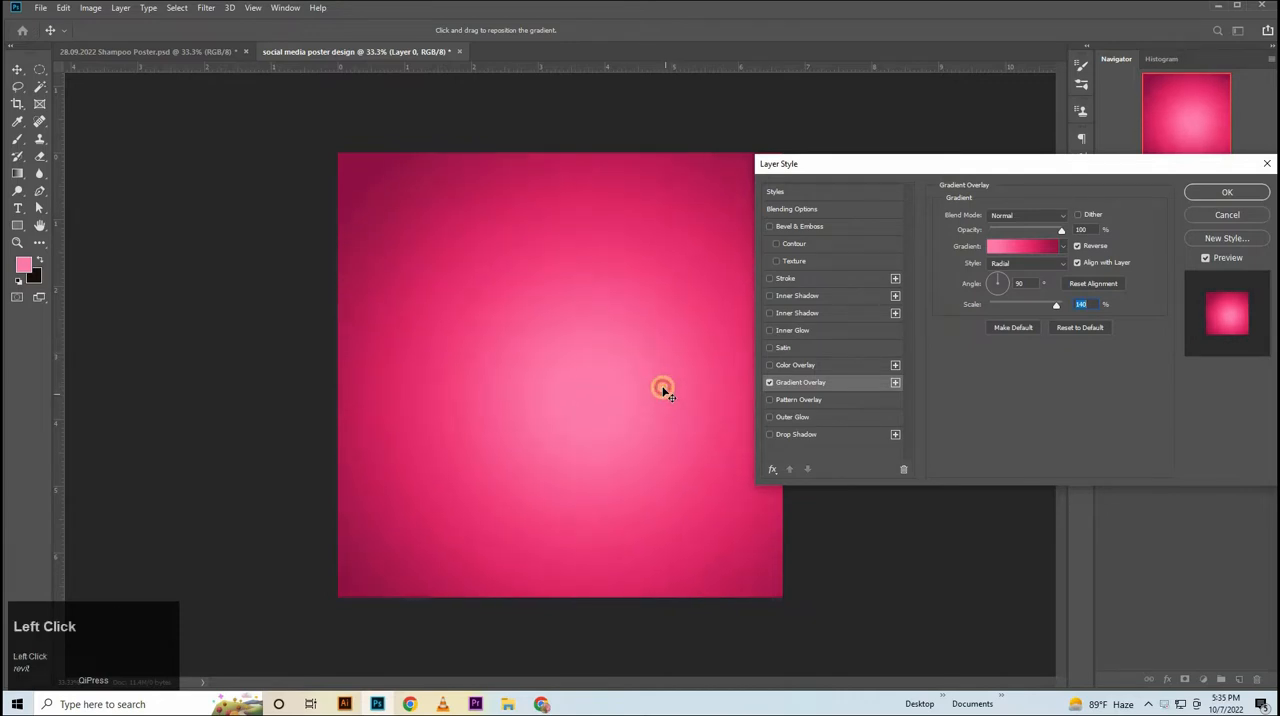
{"action": "left_click", "coordinate": [1228, 192]}
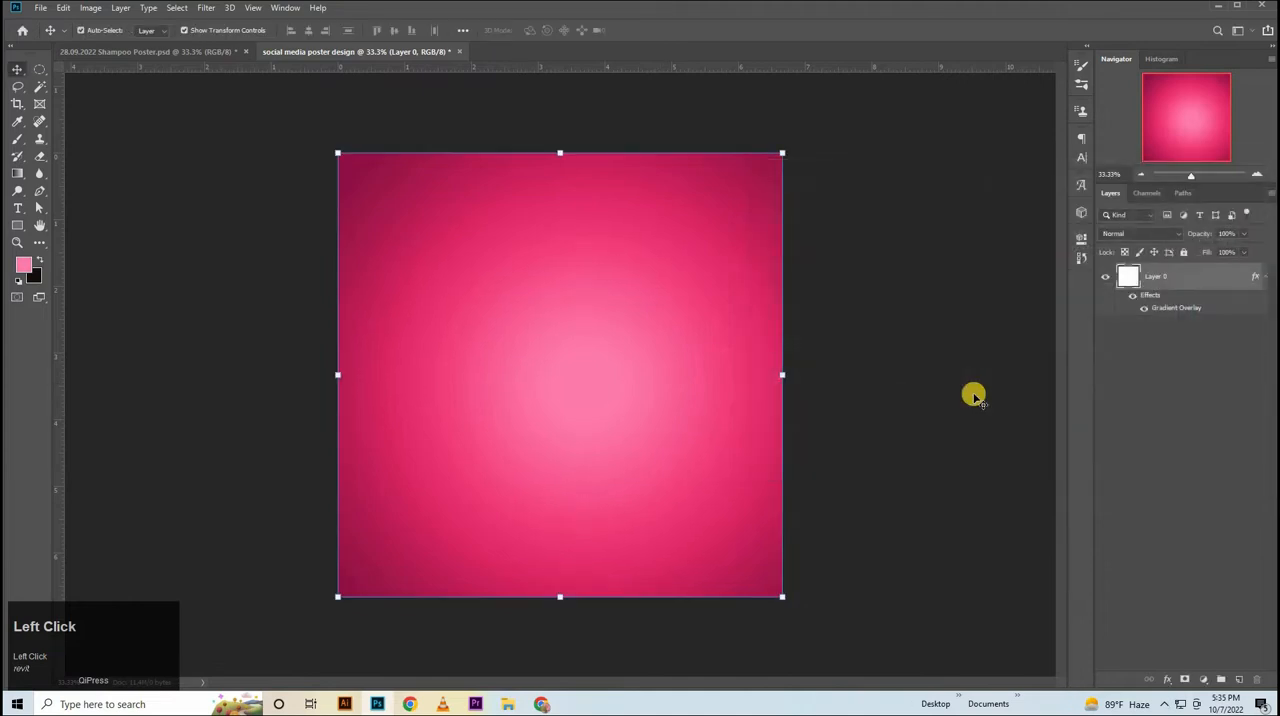
Add a new layer and paint one soft 2000 px brush dab in pink ff7bac at the canvas centre.
{"action": "left_click", "coordinate": [1238, 679]}
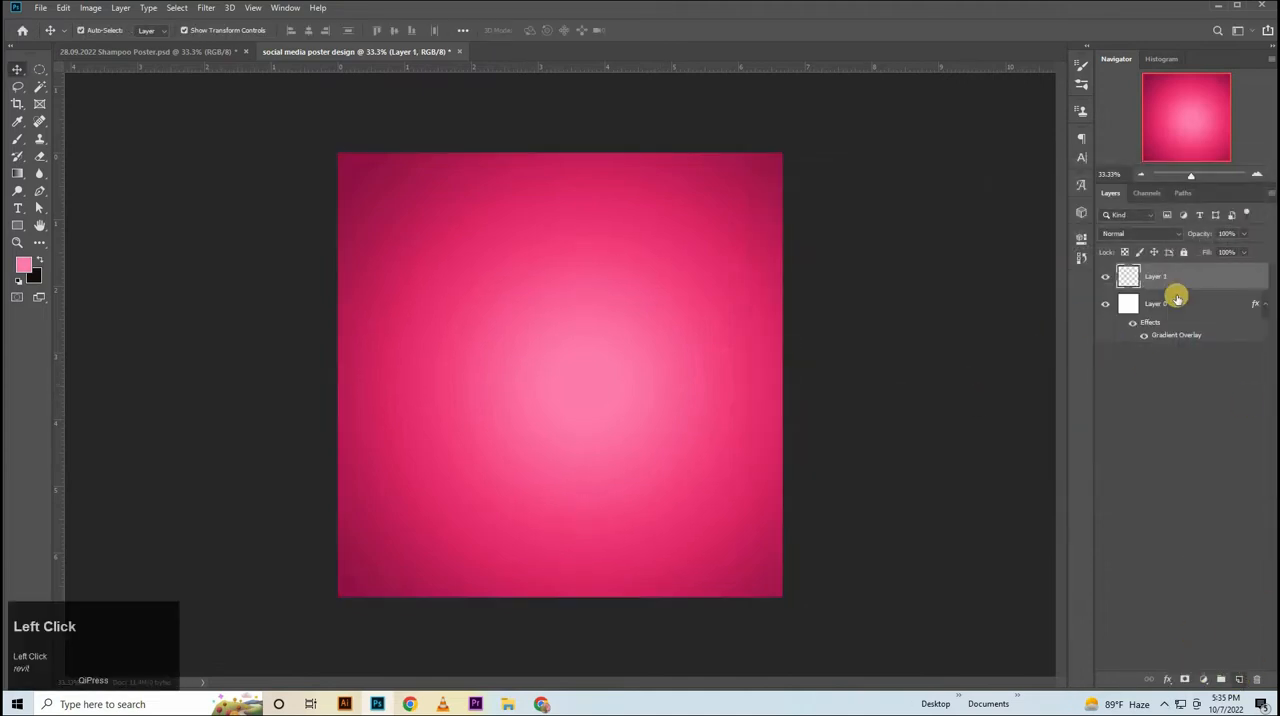
{"action": "left_click", "coordinate": [23, 264]}
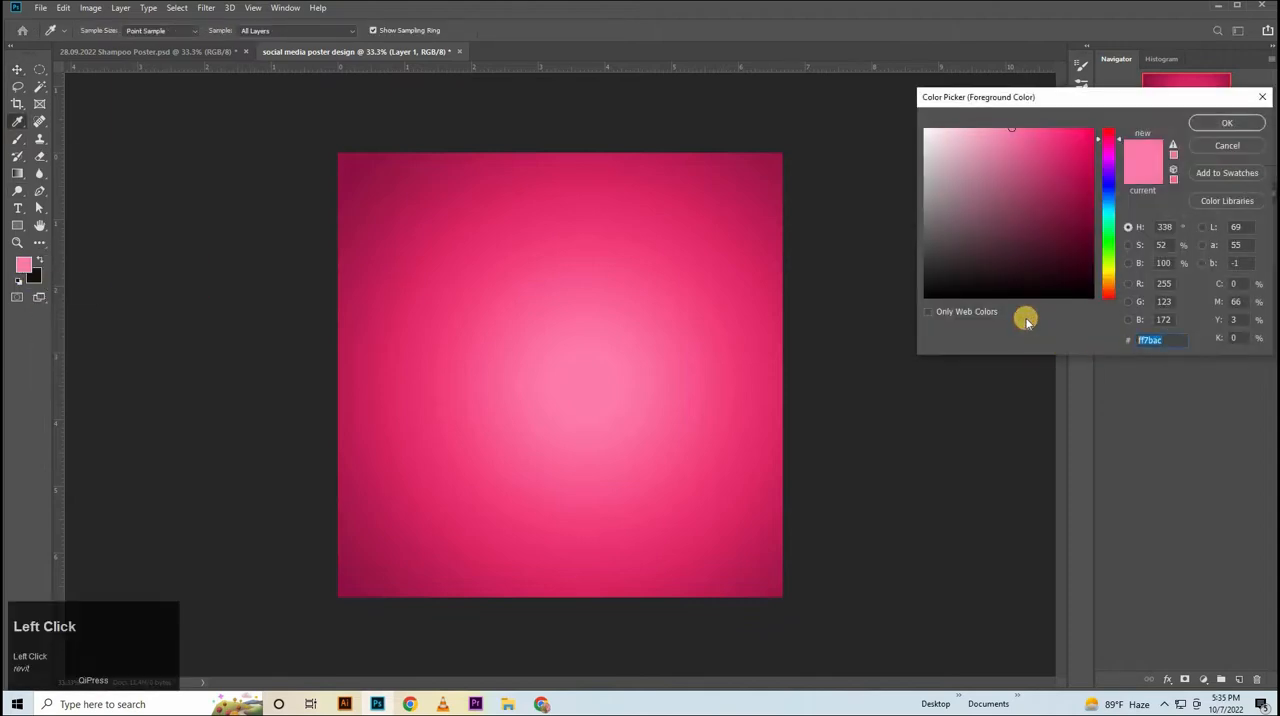
{"action": "key", "text": "Return"}
{"action": "right_click", "coordinate": [18, 135]}
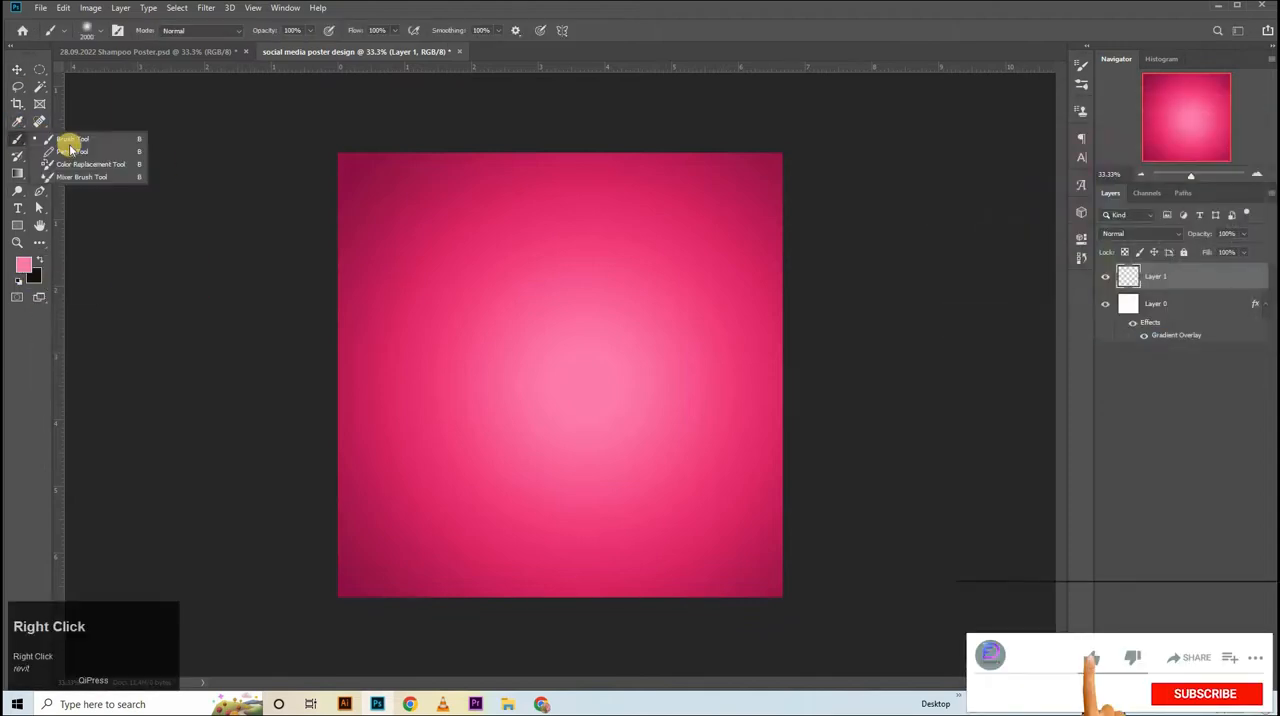
{"action": "left_click", "coordinate": [71, 134]}
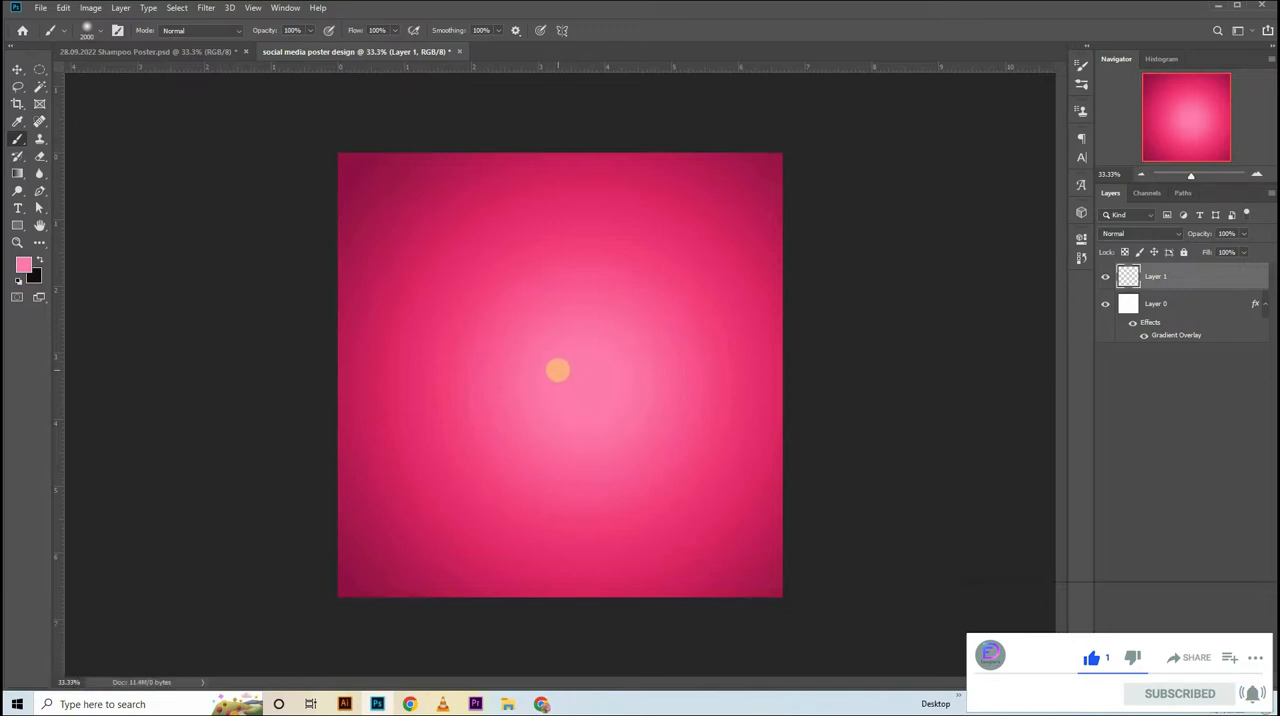
{"action": "left_click", "coordinate": [558, 375]}
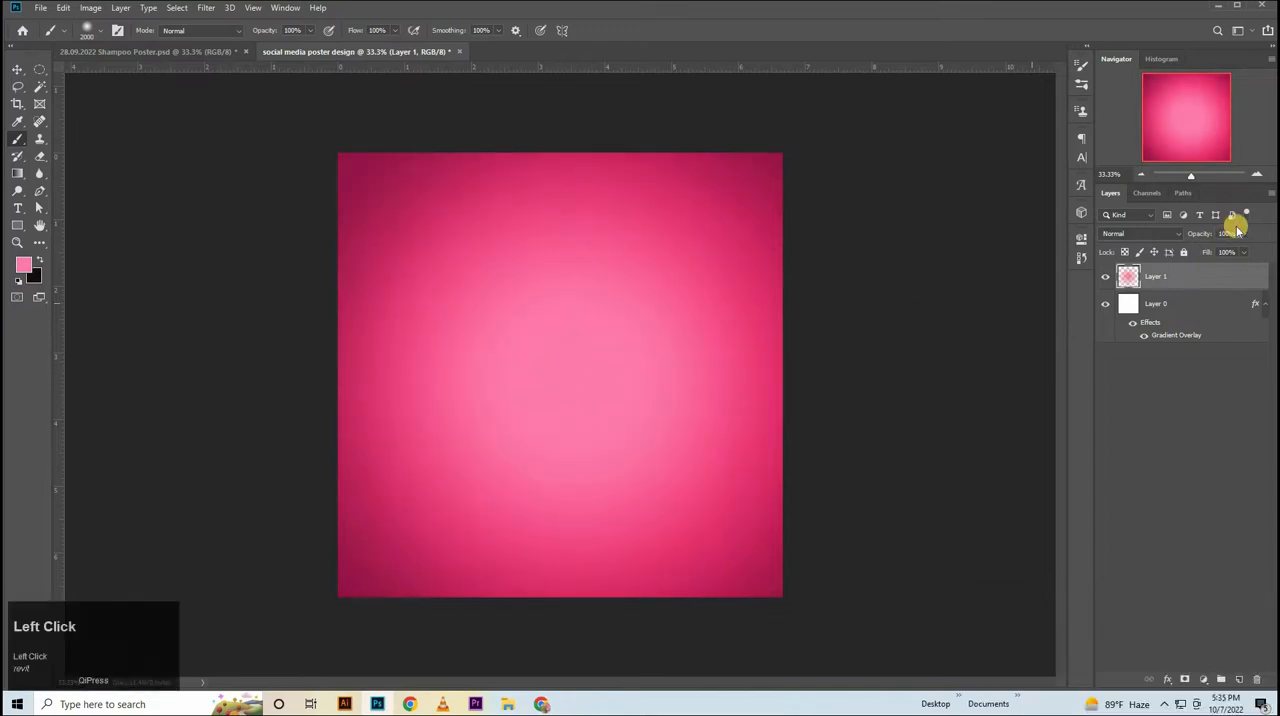
Set the opacity of the painted glow layer to 80% and switch to the Move tool.
{"action": "left_click", "coordinate": [1189, 241]}
{"action": "key", "text": "shift+Down"}
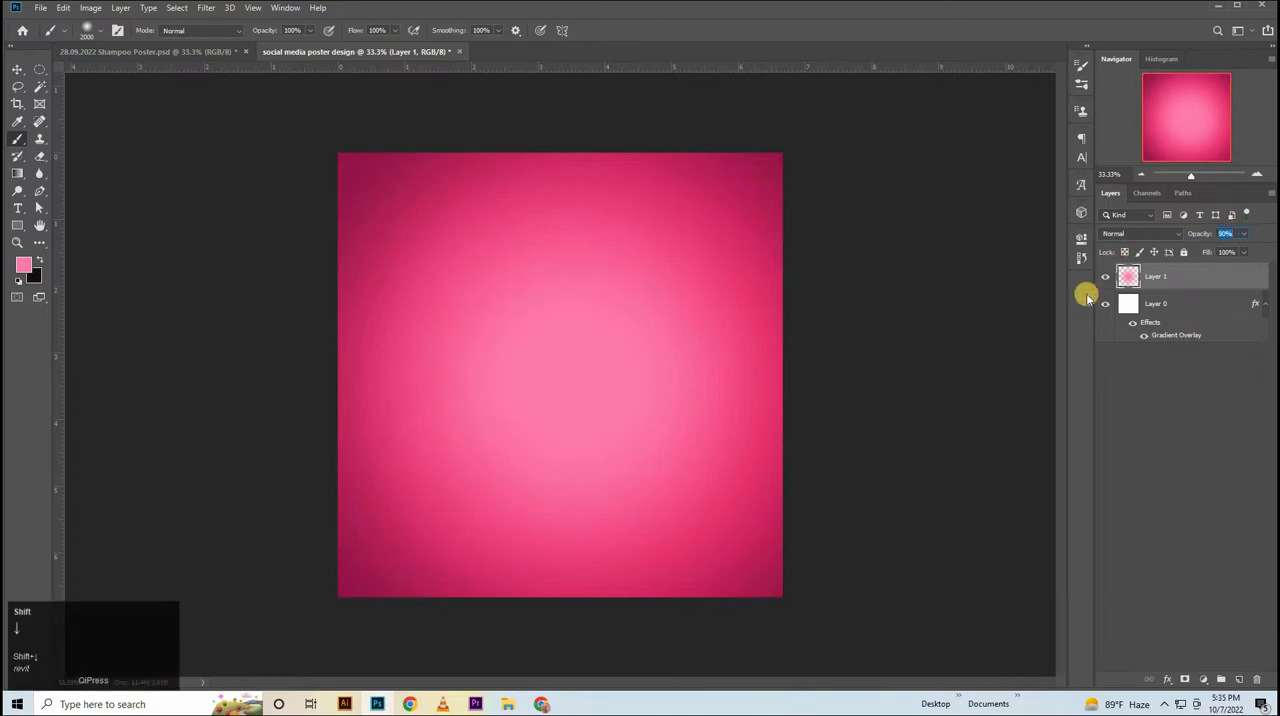
{"action": "left_click", "coordinate": [16, 72]}
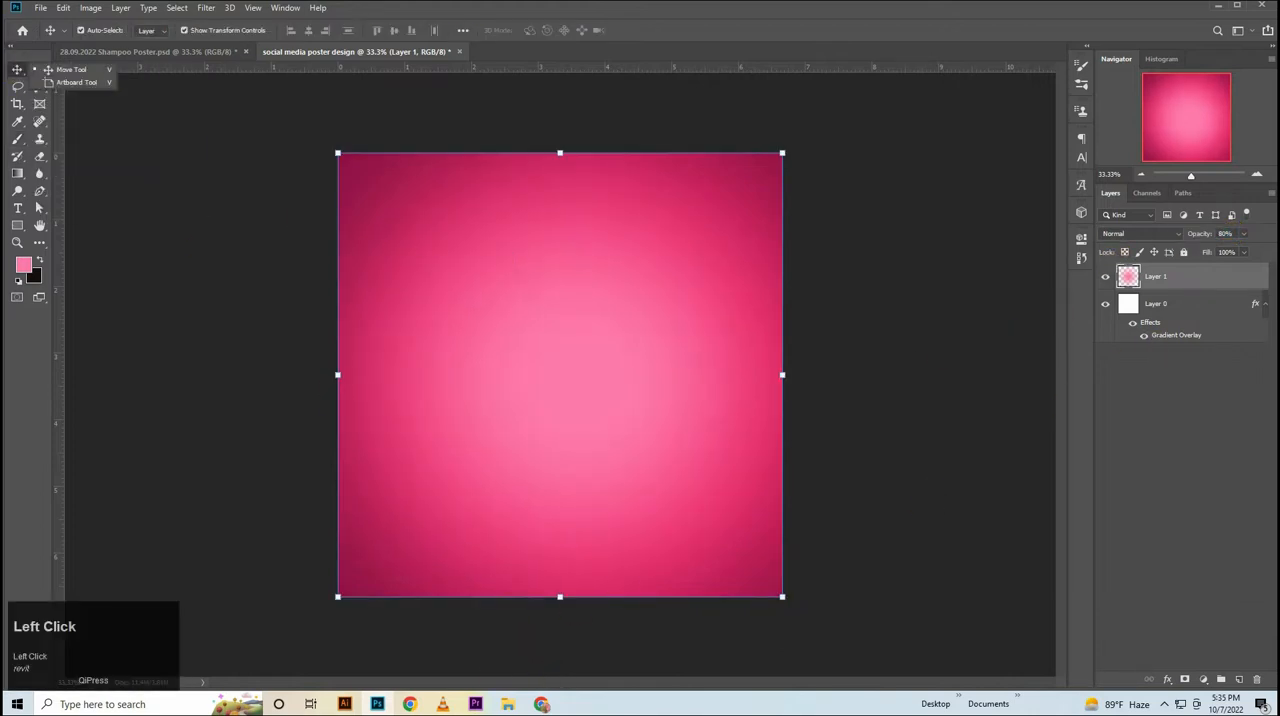
Place the flower image pngegg (3) from the Downloads folder, scaled to about 29% in the canvas's lower-left corner.
{"action": "left_click", "coordinate": [507, 708]}
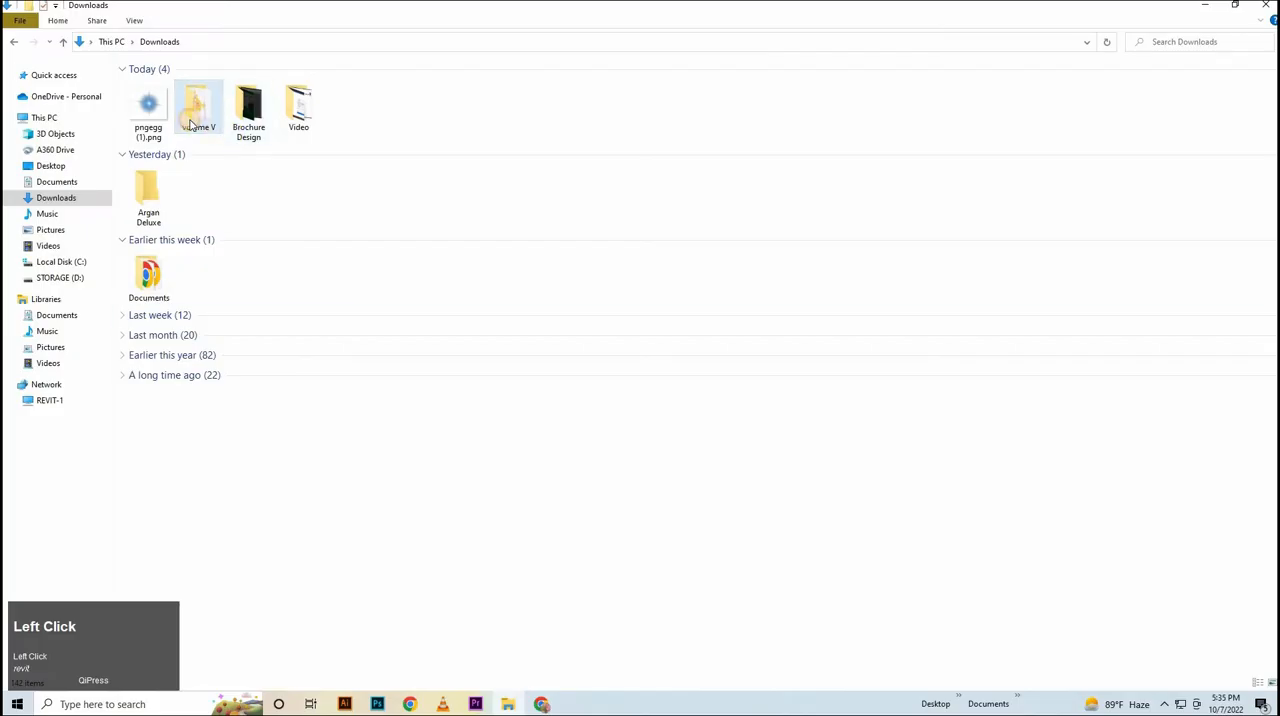
{"action": "double_click", "coordinate": [192, 122]}
{"action": "left_click_drag", "start_coordinate": [295, 107], "coordinate": [514, 285]}
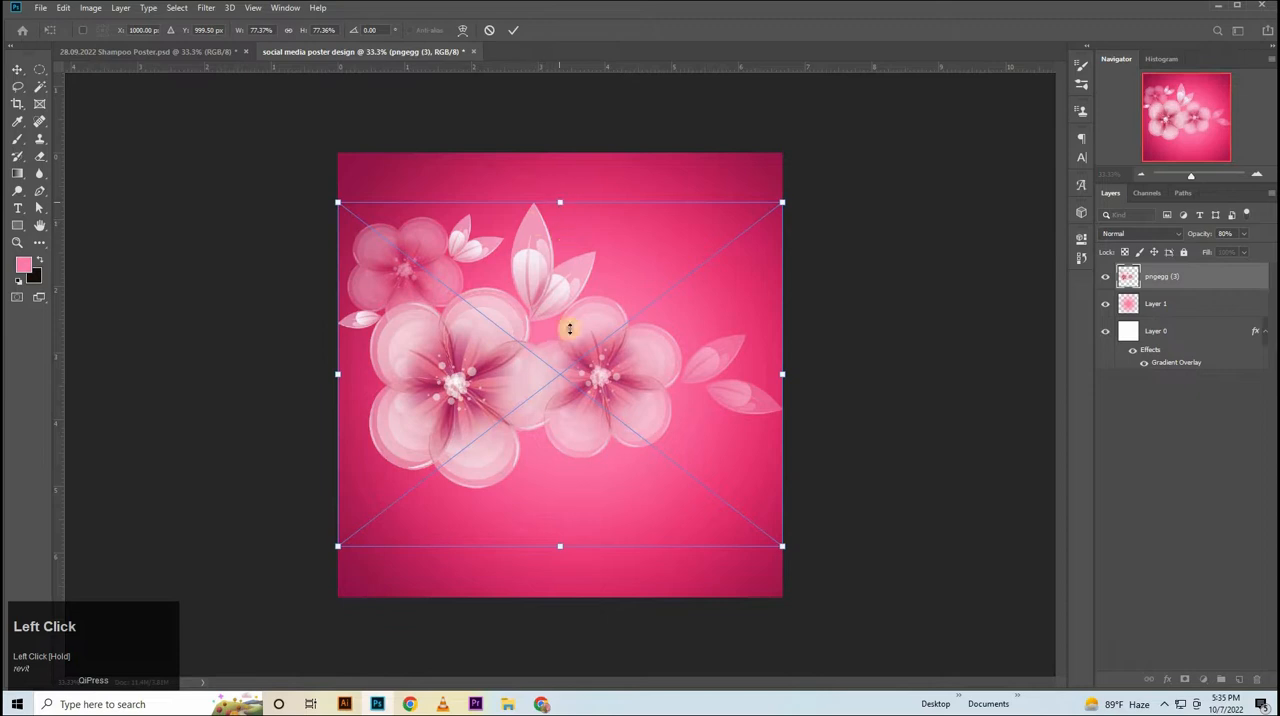
{"action": "left_click_drag", "start_coordinate": [570, 329], "coordinate": [582, 432]}
{"action": "left_click_drag", "start_coordinate": [570, 448], "coordinate": [408, 520]}
{"action": "left_click", "coordinate": [1195, 290]}
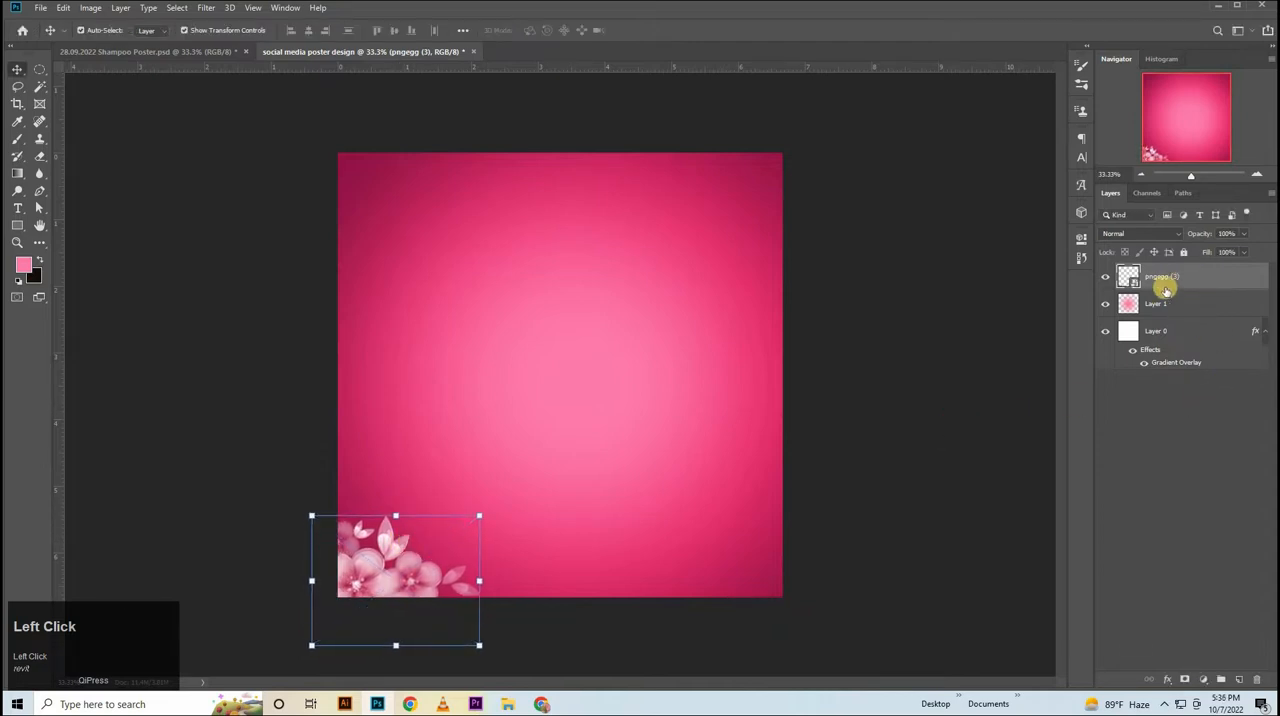
Duplicate the flower layer beneath the original, flip the copy horizontally and position it in the canvas's lower-right corner.
{"action": "left_click_drag", "start_coordinate": [1168, 280], "coordinate": [1168, 305]}
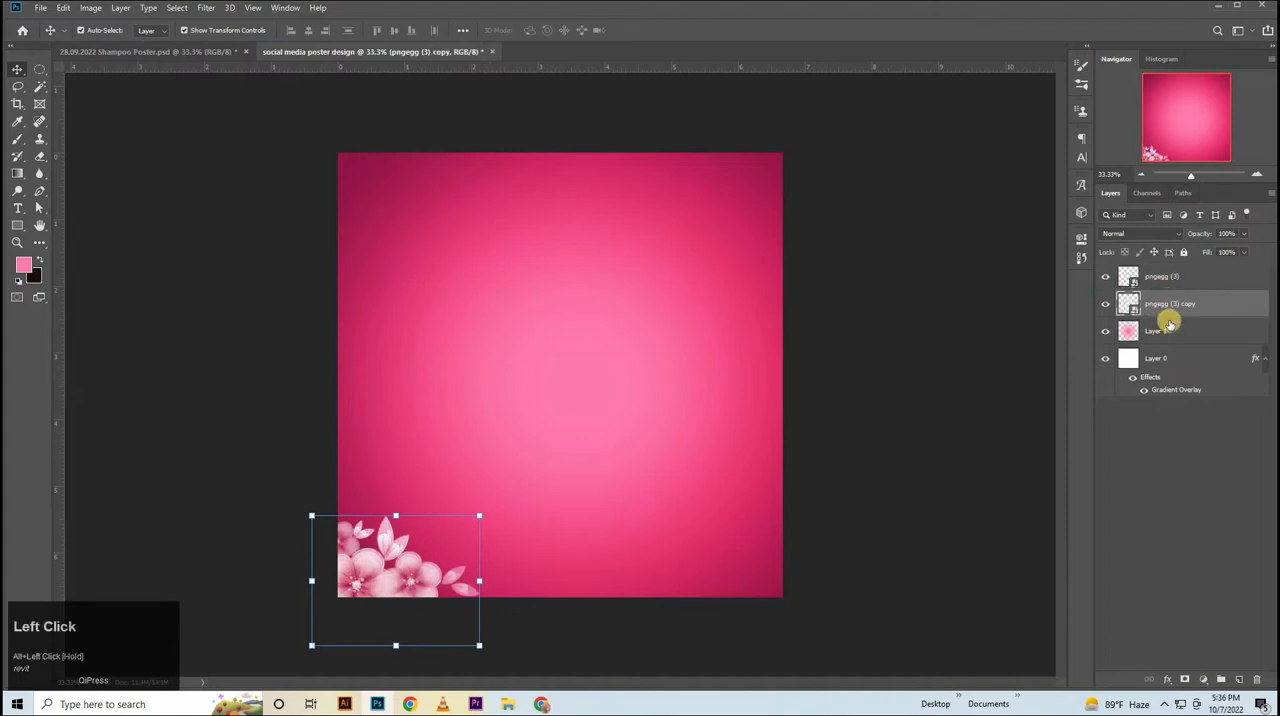
{"action": "key", "text": "ctrl+t"}
{"action": "right_click", "coordinate": [385, 555]}
{"action": "left_click", "coordinate": [430, 535]}
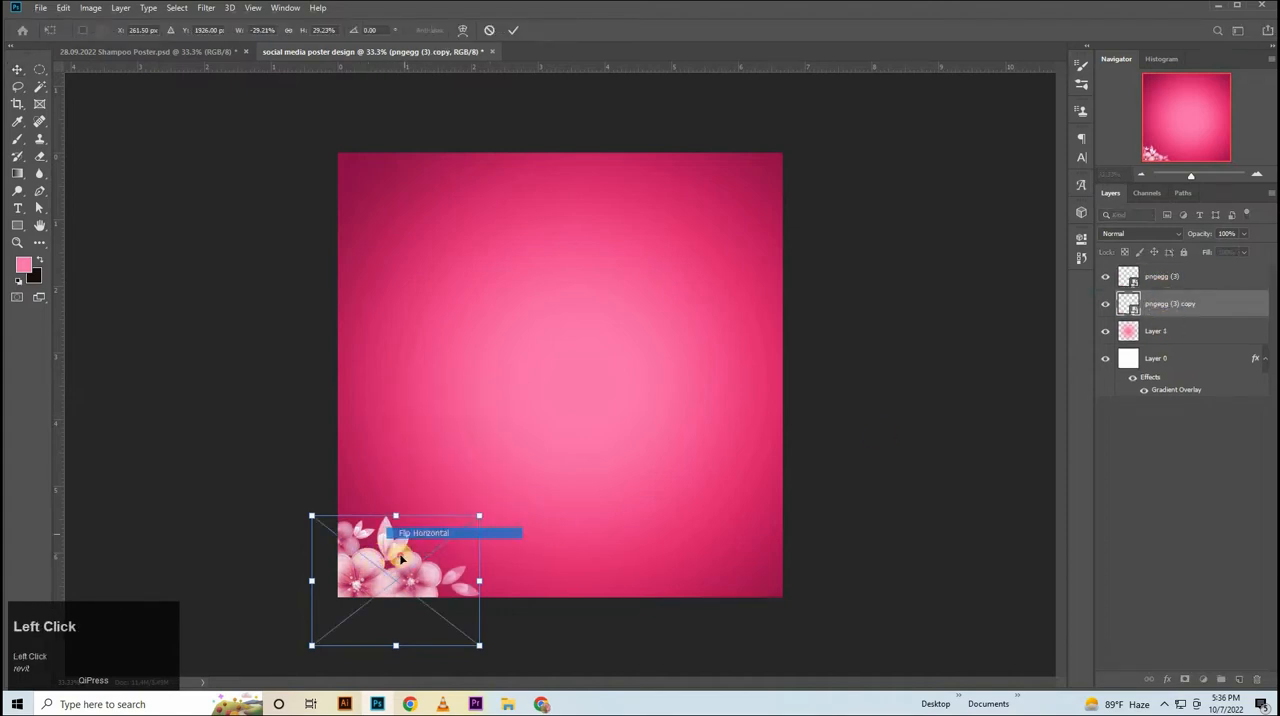
{"action": "left_click_drag", "start_coordinate": [430, 535], "coordinate": [722, 546]}
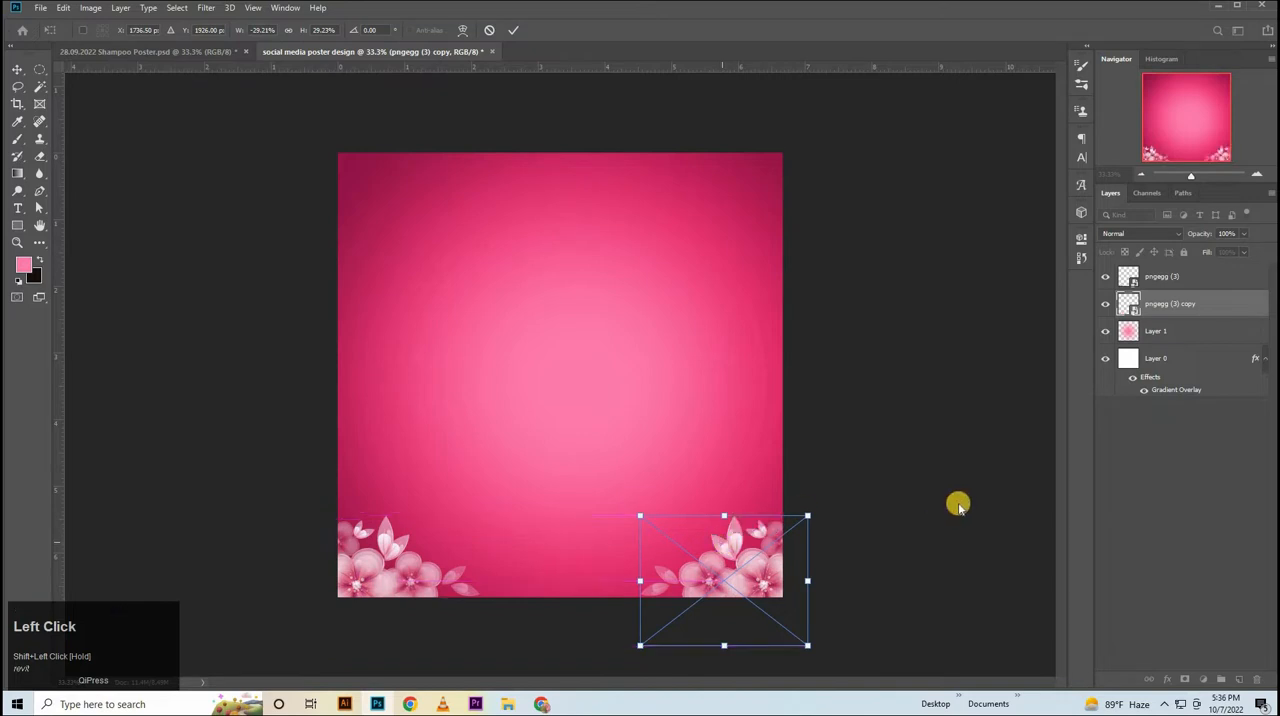
{"action": "key", "text": "Left"}
{"action": "key", "text": "Left"}
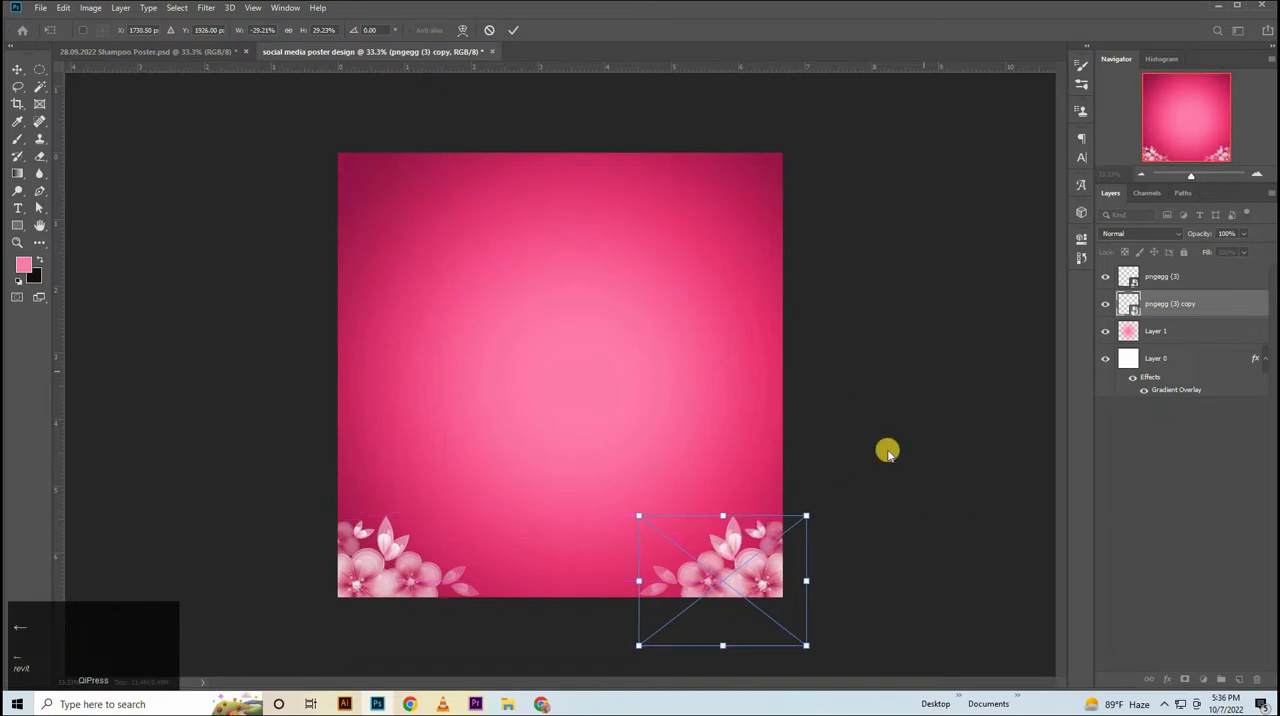
{"action": "left_click", "coordinate": [963, 400]}
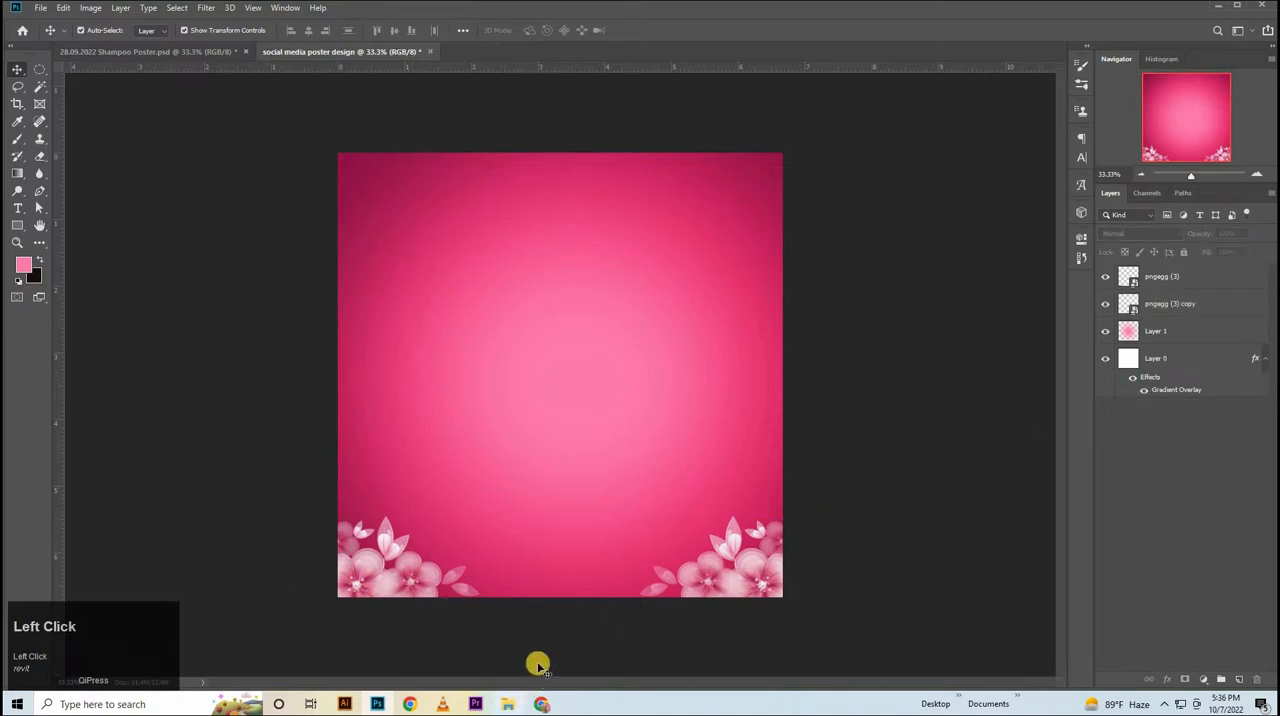
Place the water drop image pngegg (7) and enlarge it so the drop fills the canvas middle with its tip beyond the upper edge.
{"action": "left_click", "coordinate": [508, 591]}
{"action": "left_click_drag", "start_coordinate": [447, 95], "coordinate": [697, 423]}
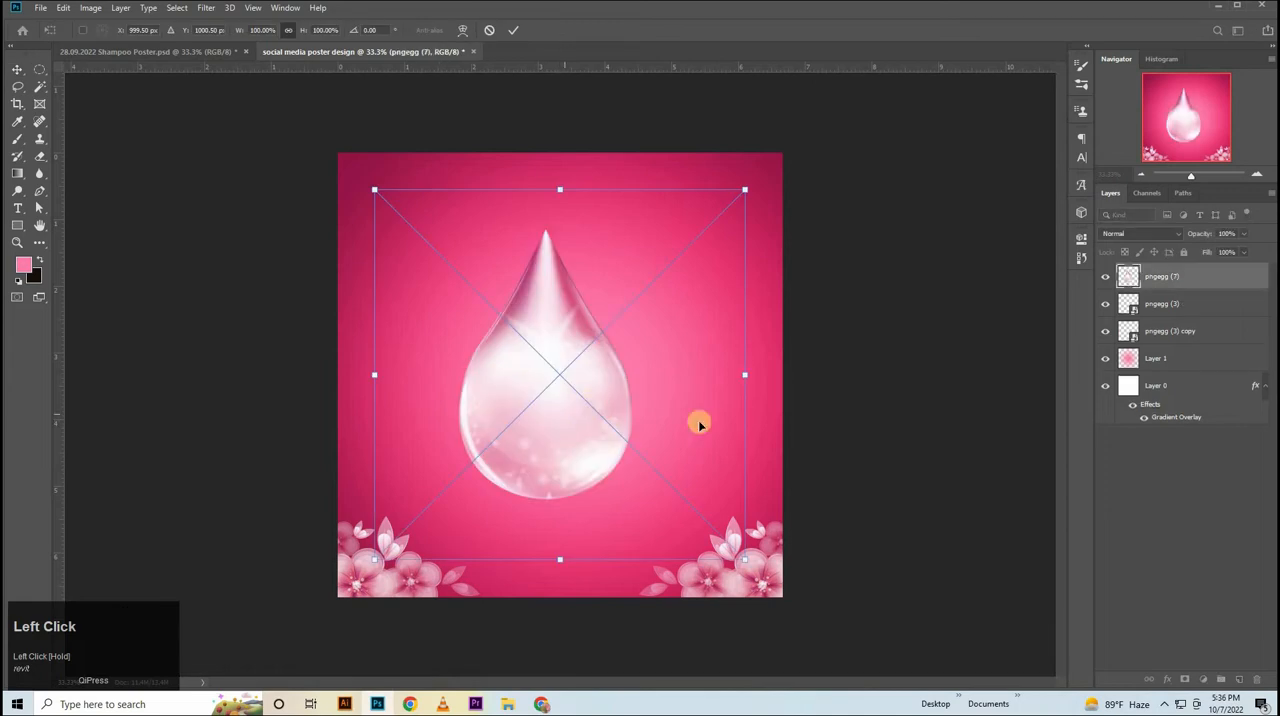
{"action": "left_click_drag", "start_coordinate": [680, 245], "coordinate": [664, 276]}
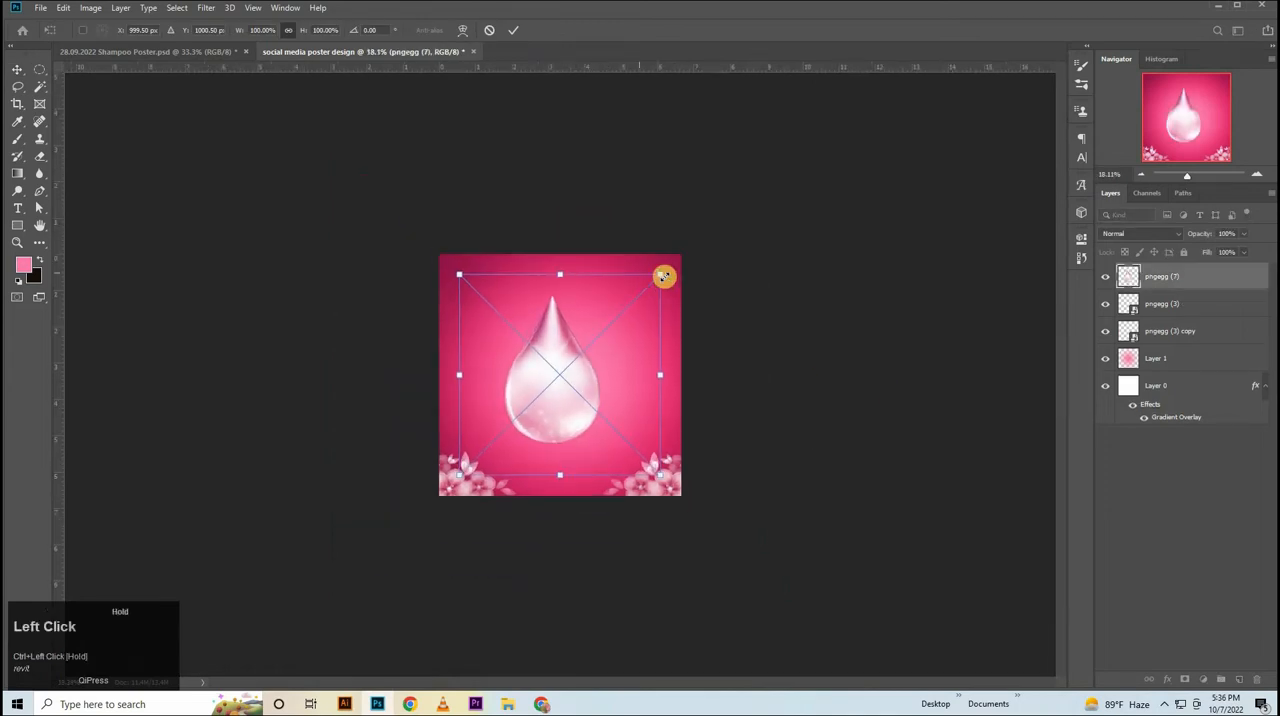
{"action": "left_click_drag", "start_coordinate": [745, 182], "coordinate": [583, 169]}
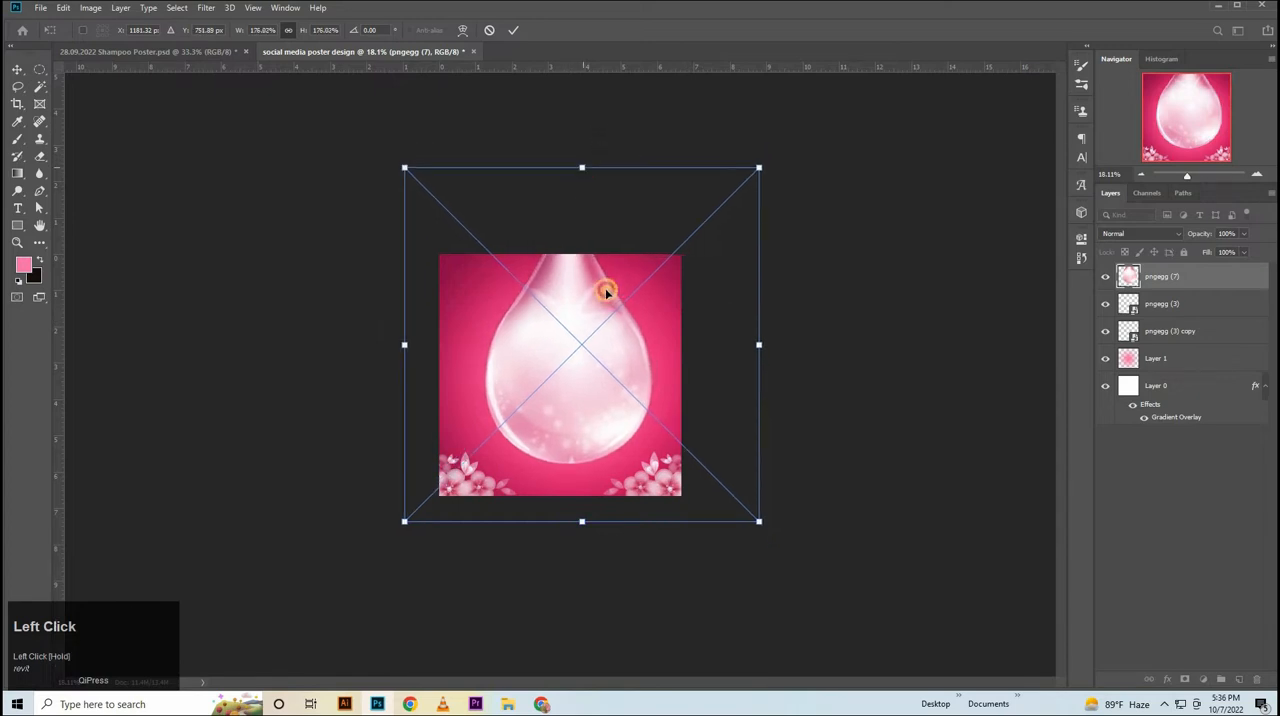
{"action": "left_click_drag", "start_coordinate": [608, 294], "coordinate": [604, 284]}
{"action": "left_click_drag", "start_coordinate": [580, 154], "coordinate": [580, 141]}
{"action": "left_click_drag", "start_coordinate": [582, 226], "coordinate": [582, 238]}
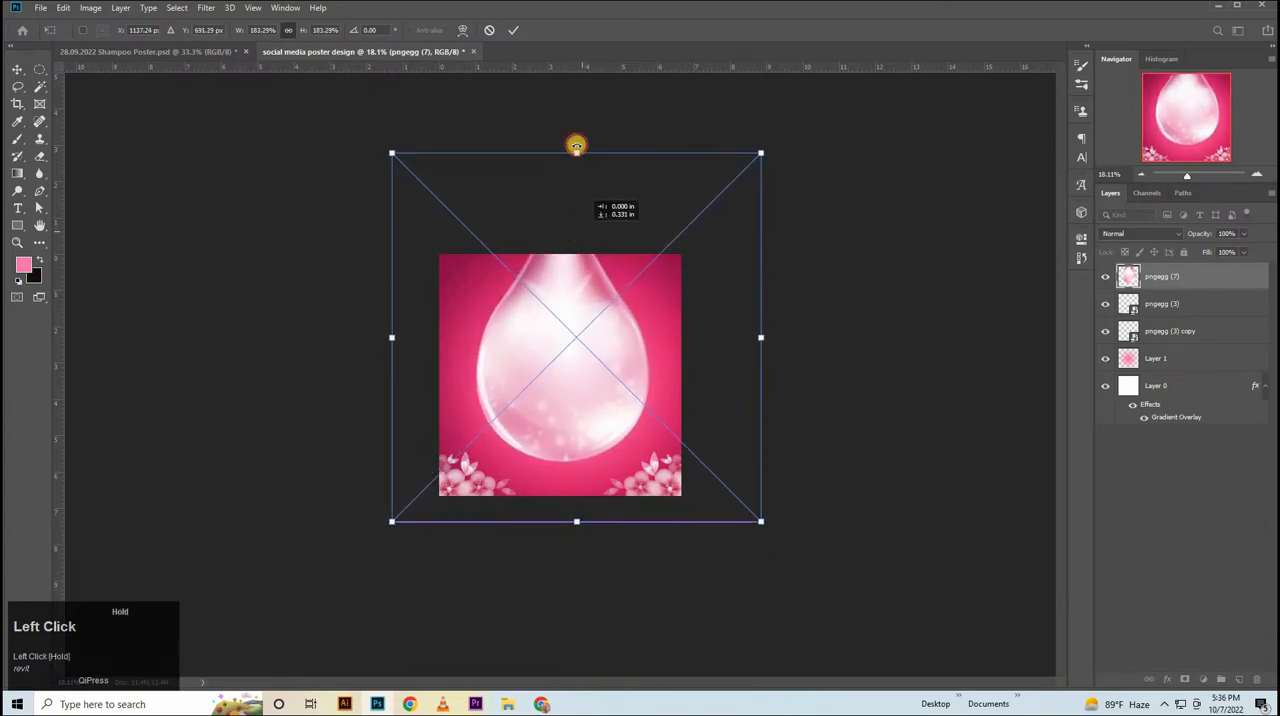
{"action": "left_click_drag", "start_coordinate": [576, 161], "coordinate": [581, 191]}
{"action": "left_click", "coordinate": [840, 228]}
{"action": "key", "text": "ctrl+space"}
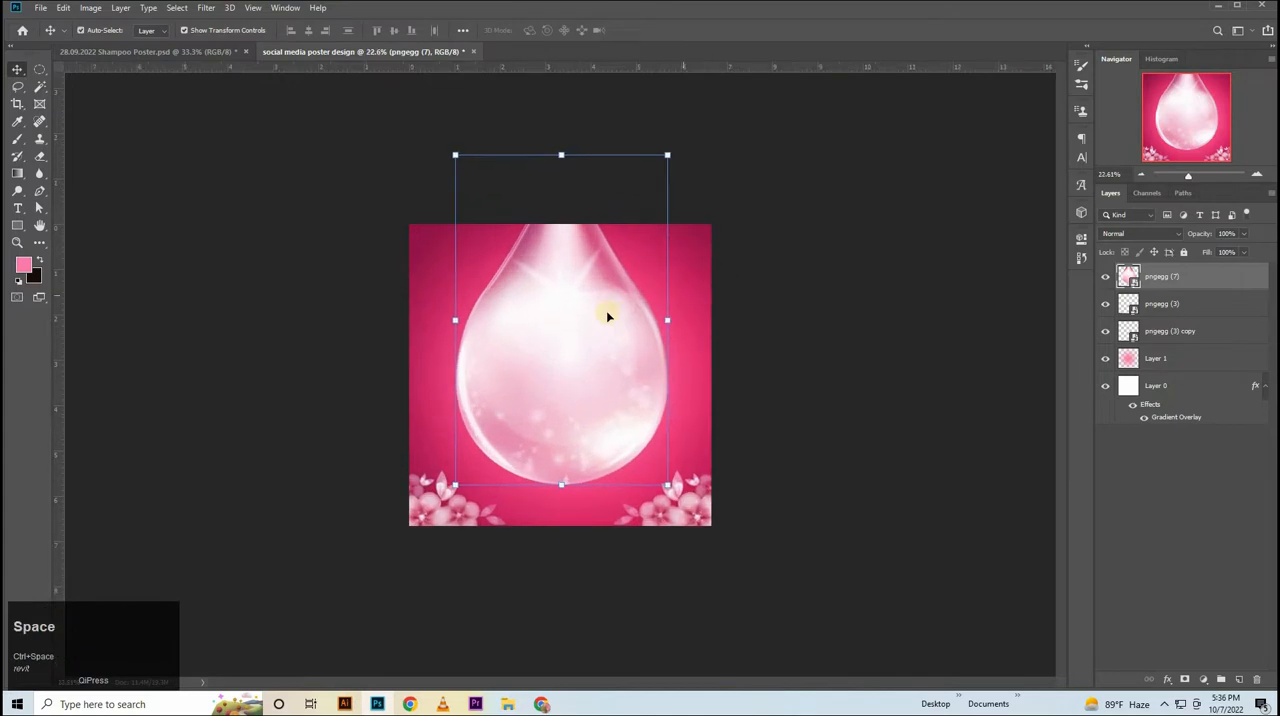
Nudge the water drop upward and centre it horizontally on the canvas.
{"action": "key", "text": "shift+Up"}
{"action": "key", "text": "shift+Up"}
{"action": "key", "text": "shift+Up"}
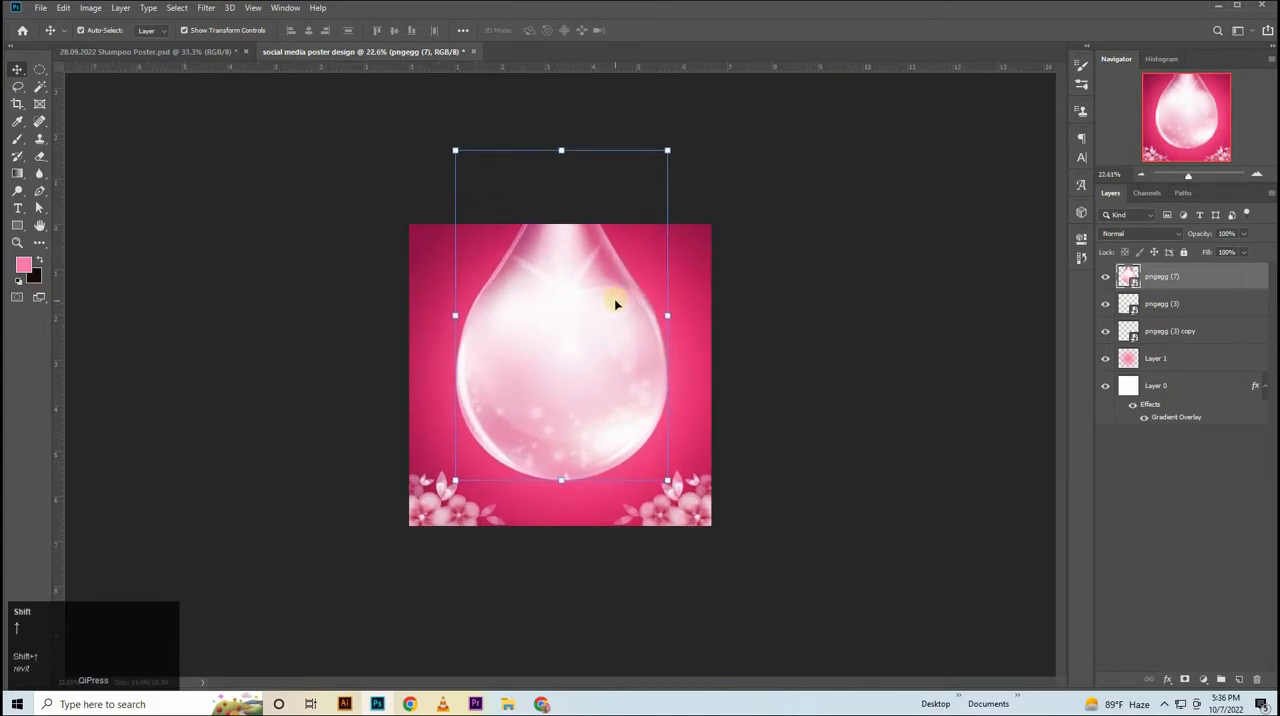
{"action": "key", "text": "ctrl+a"}
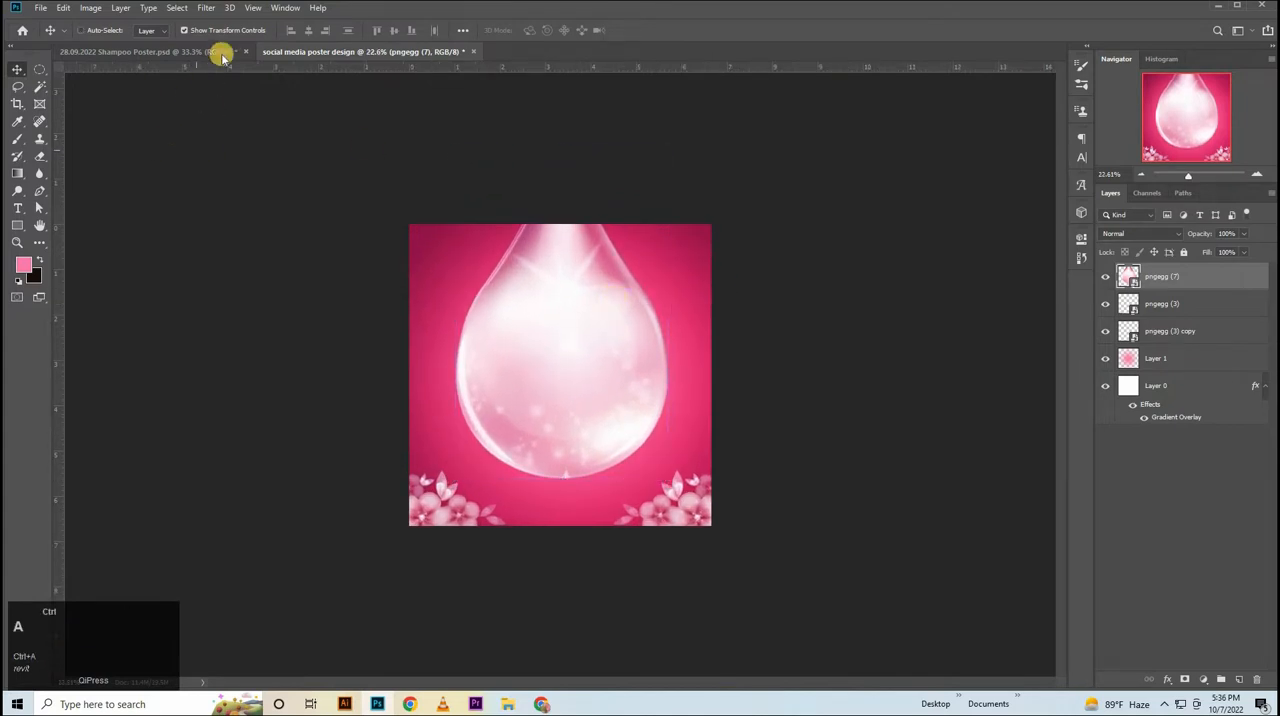
{"action": "left_click", "coordinate": [308, 30]}
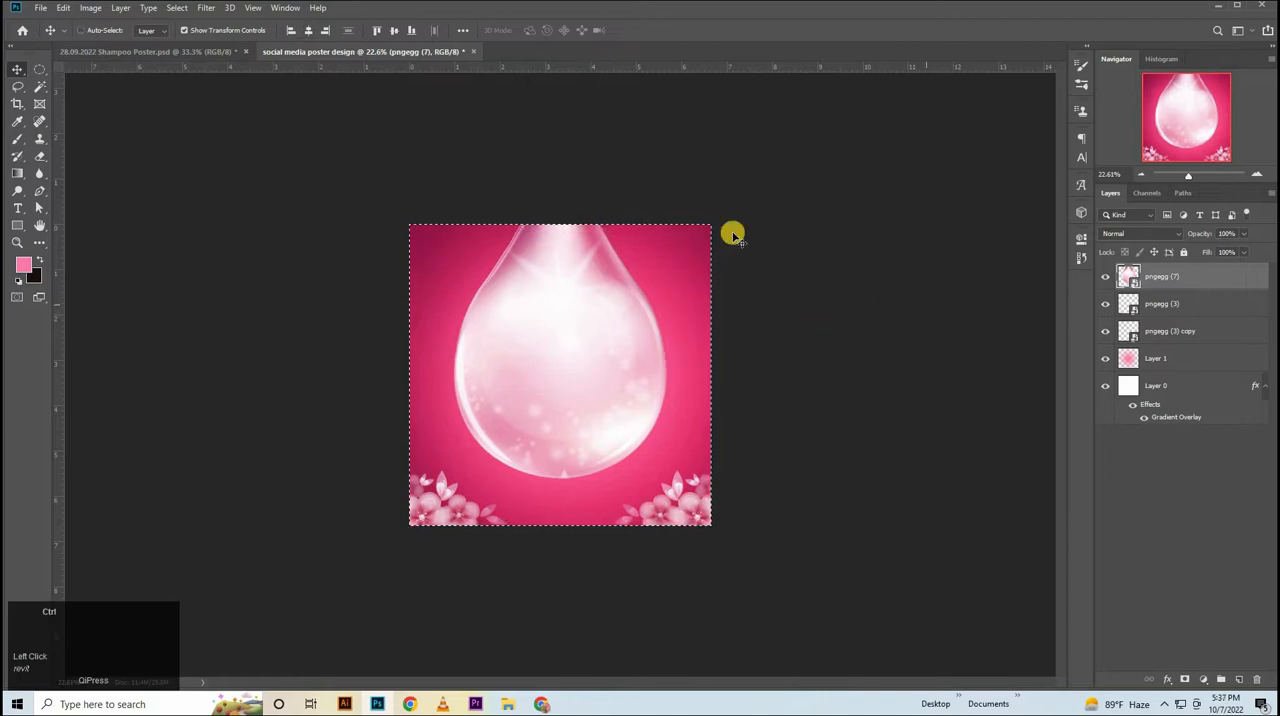
{"action": "key", "text": "ctrl+d"}
Duplicate the water drop layer beneath the original and hide the original.
{"action": "left_click_drag", "start_coordinate": [1186, 283], "coordinate": [1162, 305]}
{"action": "key", "text": "ctrl+z"}
{"action": "left_click", "coordinate": [1106, 276]}
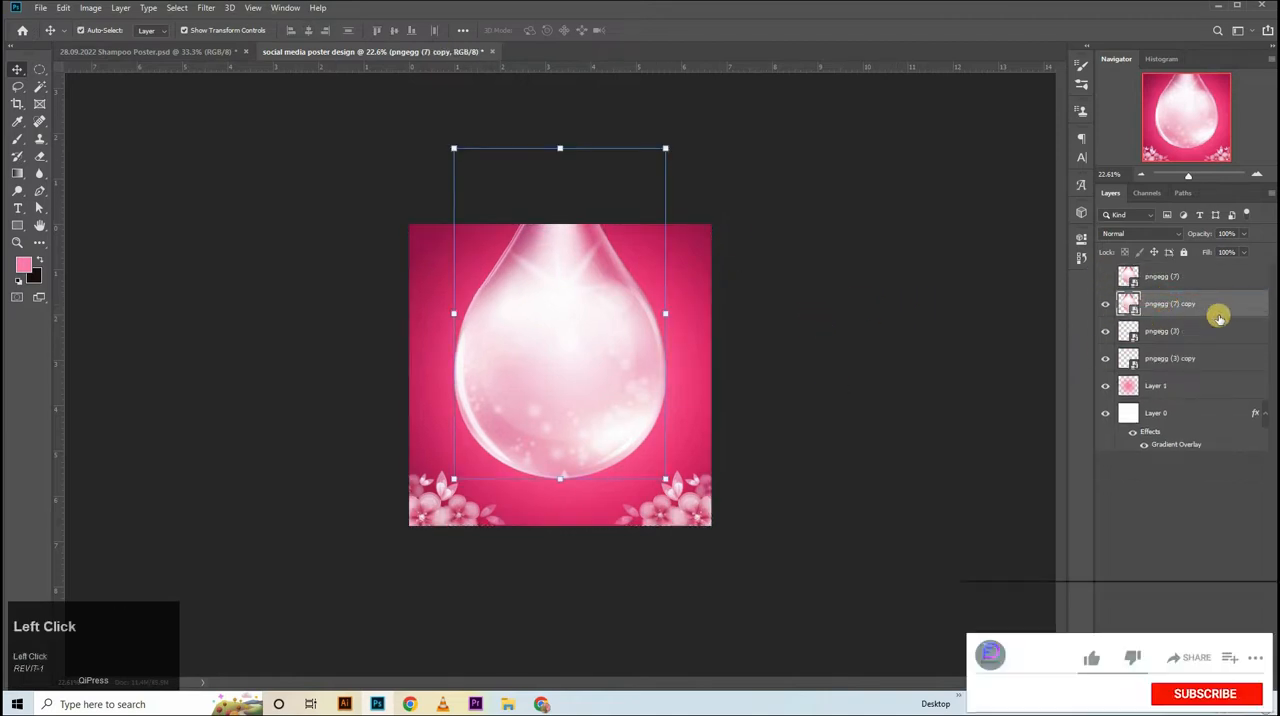
Add a Color Overlay in ffe0ec to the duplicated water drop layer.
{"action": "double_click", "coordinate": [1224, 310]}
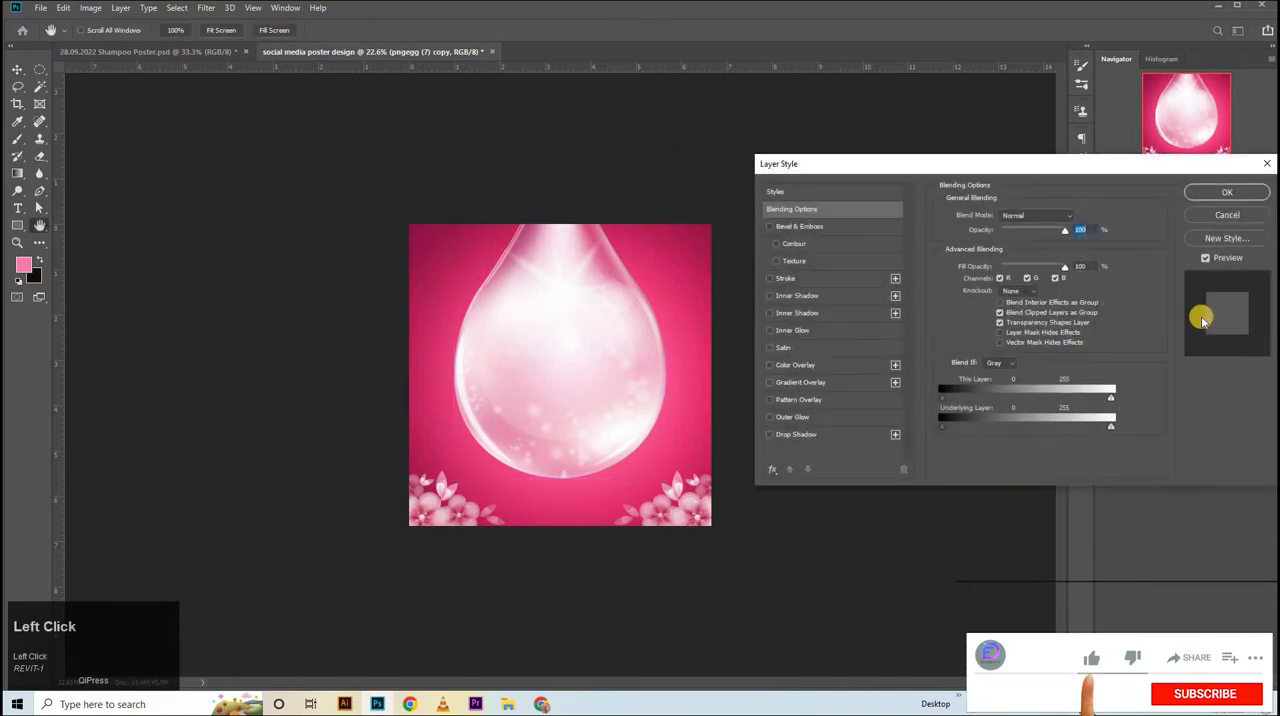
{"action": "left_click", "coordinate": [796, 366]}
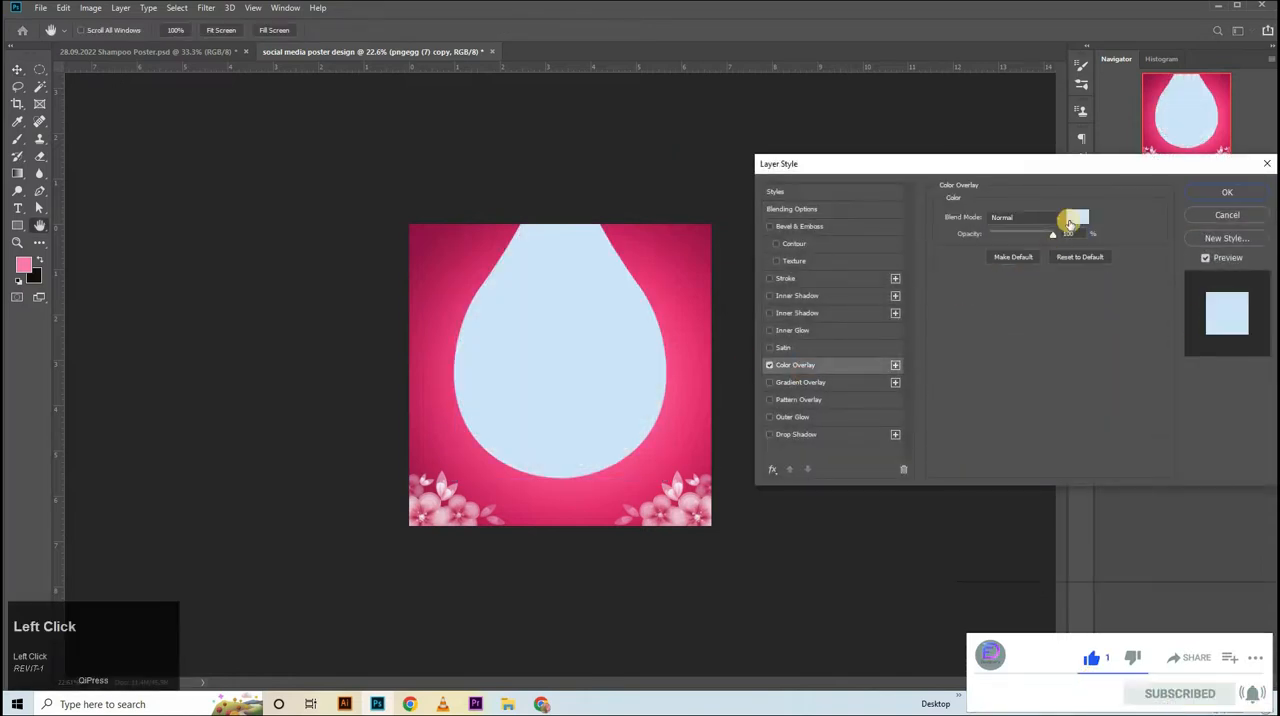
{"action": "left_click", "coordinate": [1072, 220]}
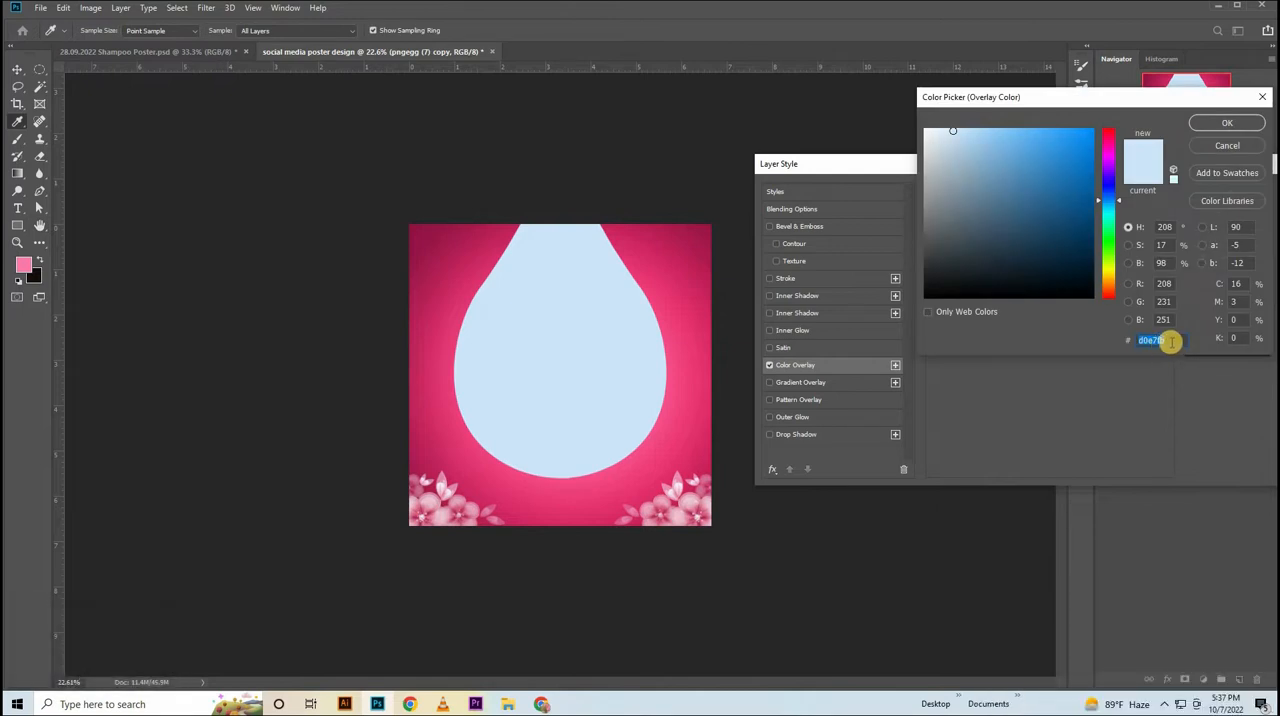
{"action": "key", "text": "BackSpace"}
{"action": "type", "text": "ffe"}
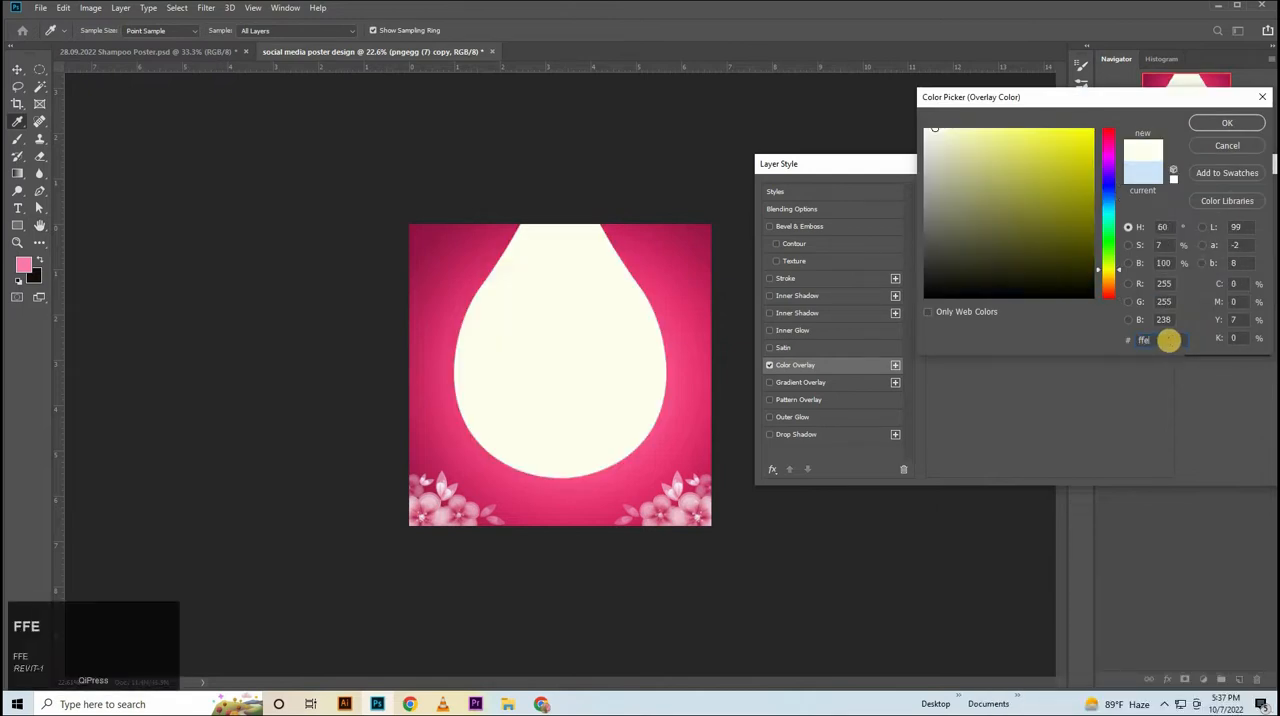
{"action": "type", "text": "0ec"}
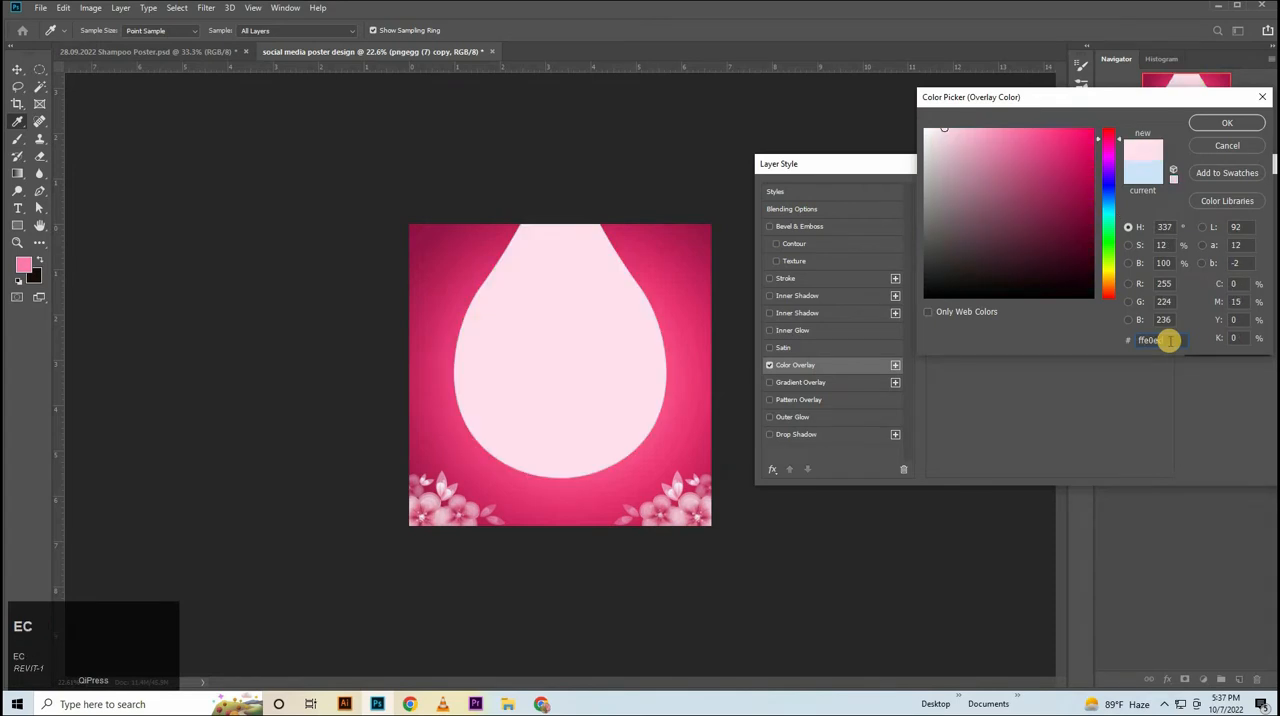
{"action": "key", "text": "Return"}
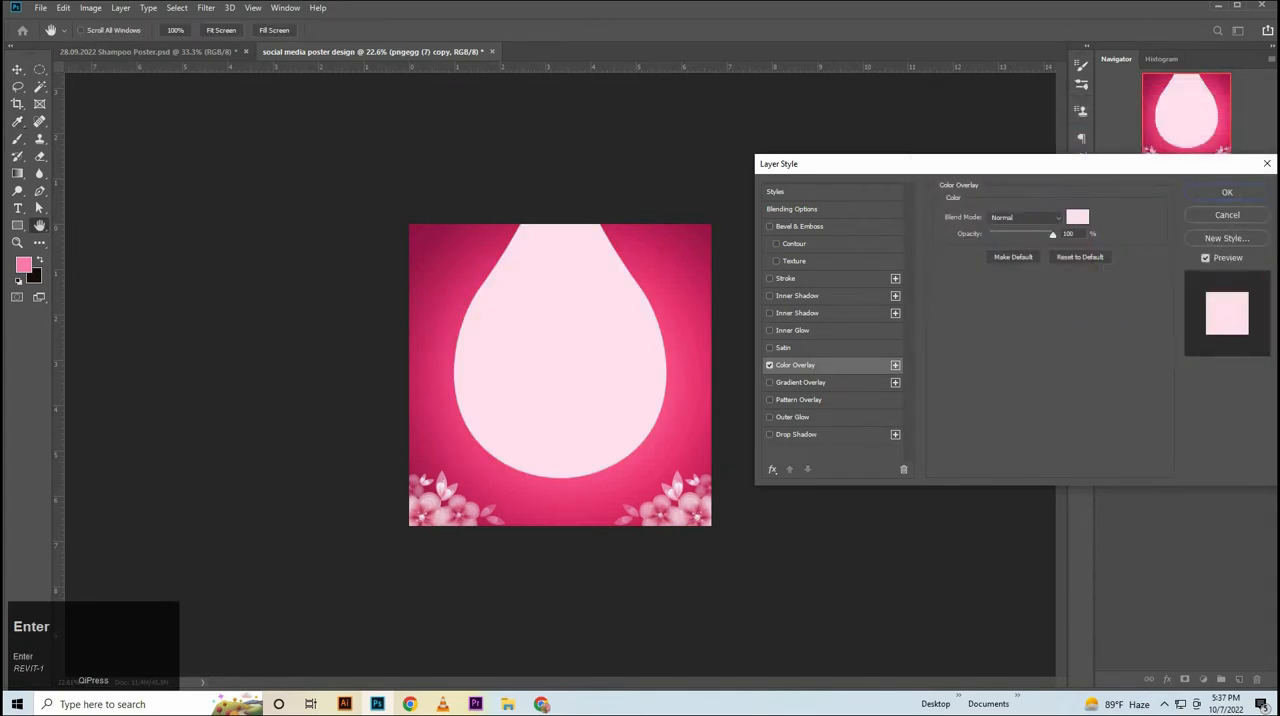
{"action": "left_click", "coordinate": [1227, 192]}
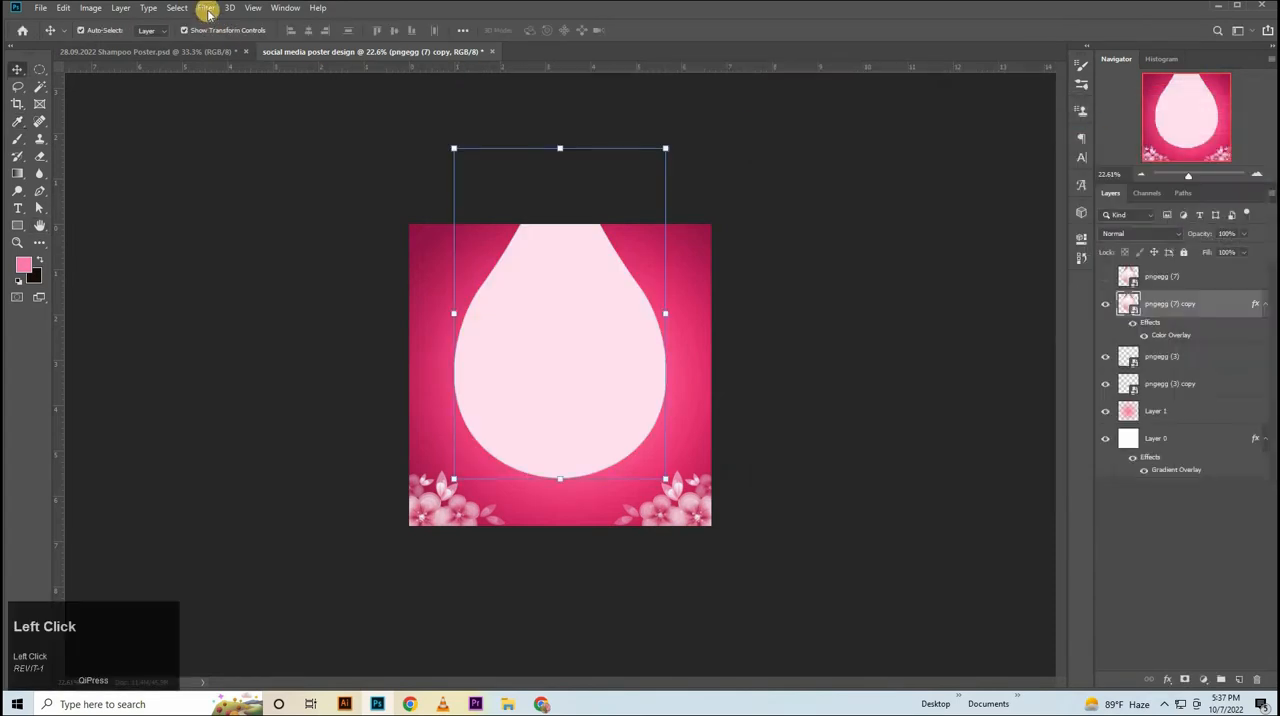
Apply a Gaussian Blur with a 40-pixel radius to the duplicated water drop.
{"action": "left_click", "coordinate": [207, 8]}
{"action": "mouse_move", "coordinate": [240, 159]}
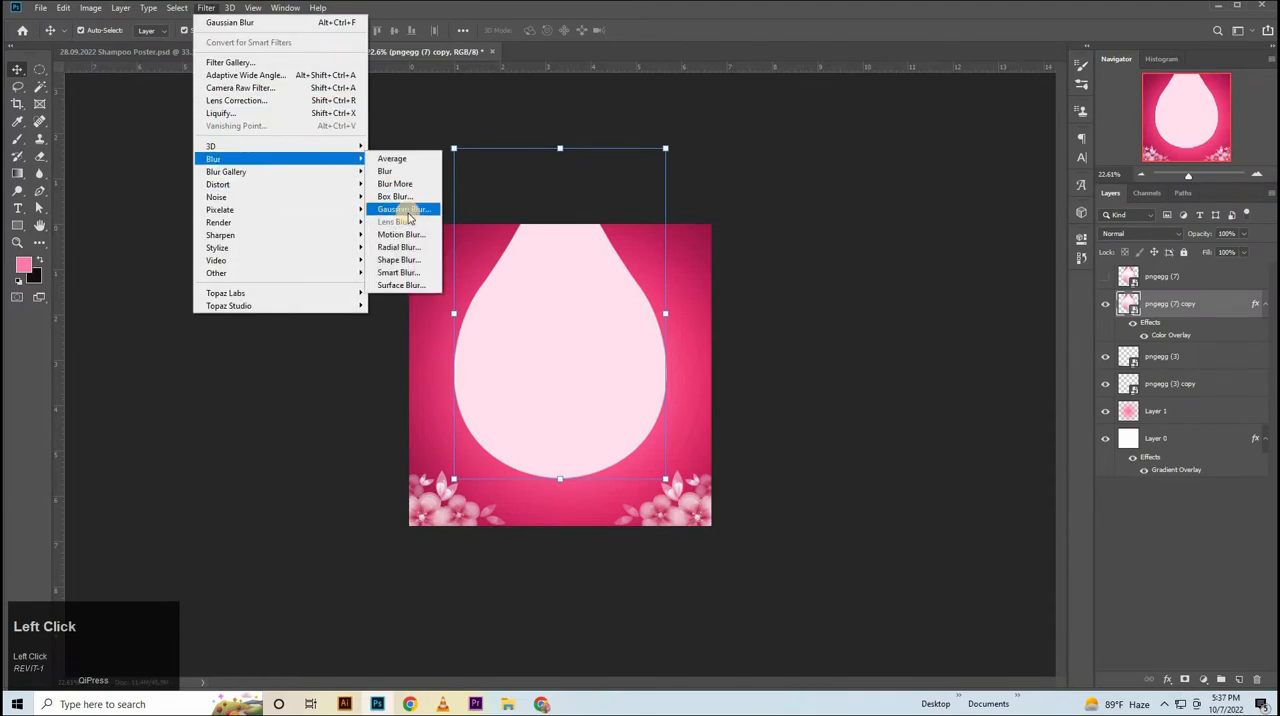
{"action": "left_click", "coordinate": [404, 209]}
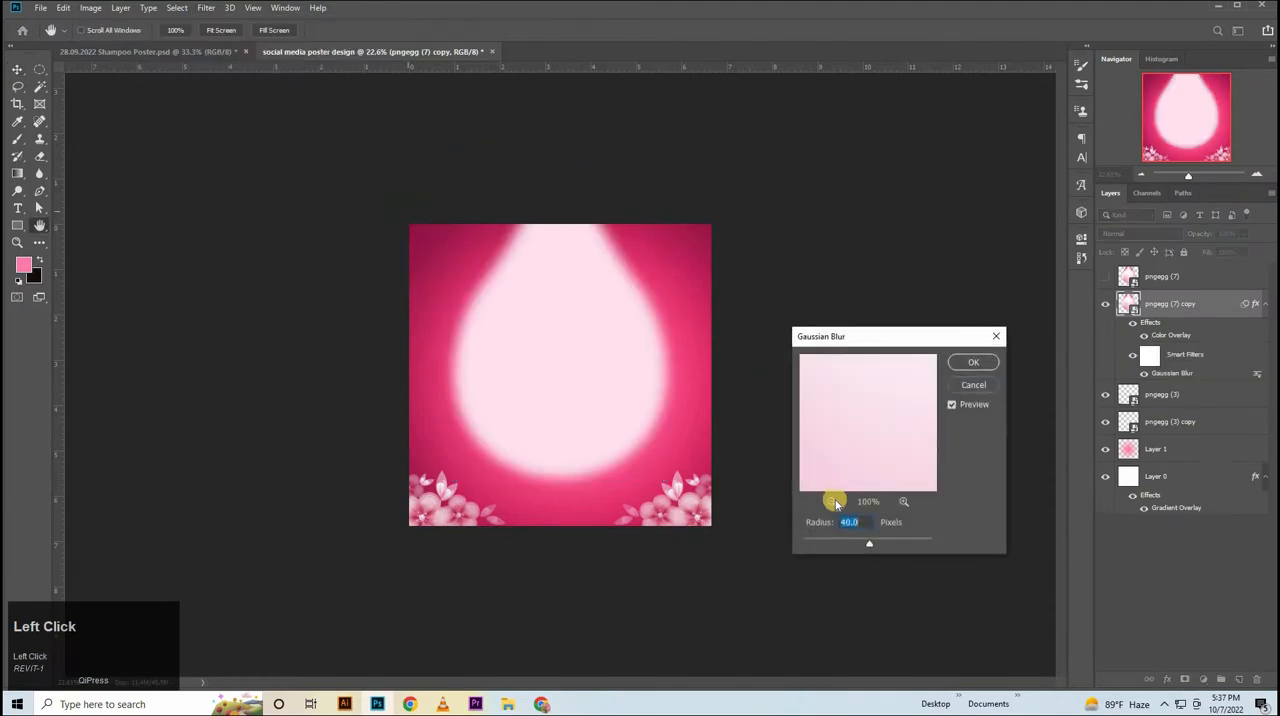
{"action": "left_click", "coordinate": [974, 361]}
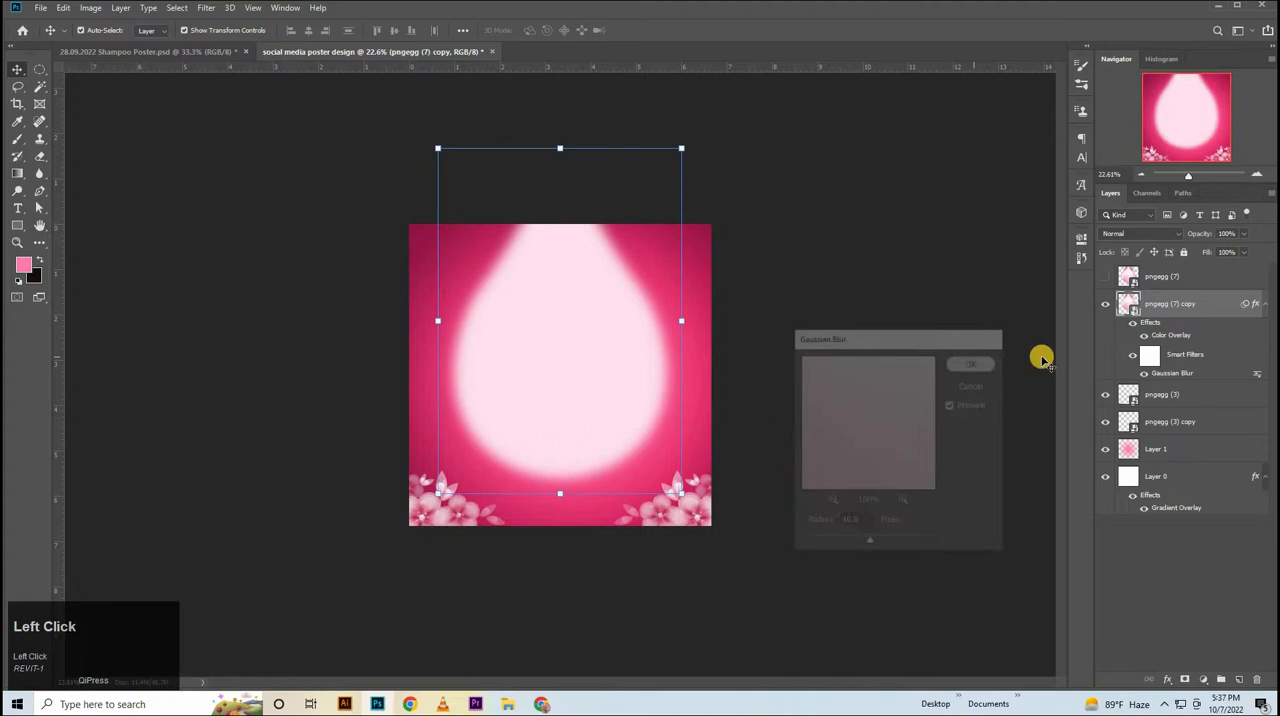
Set the blurred drop copy to Lighten blending at 90% opacity and show the original drop layer.
{"action": "left_click", "coordinate": [1152, 233]}
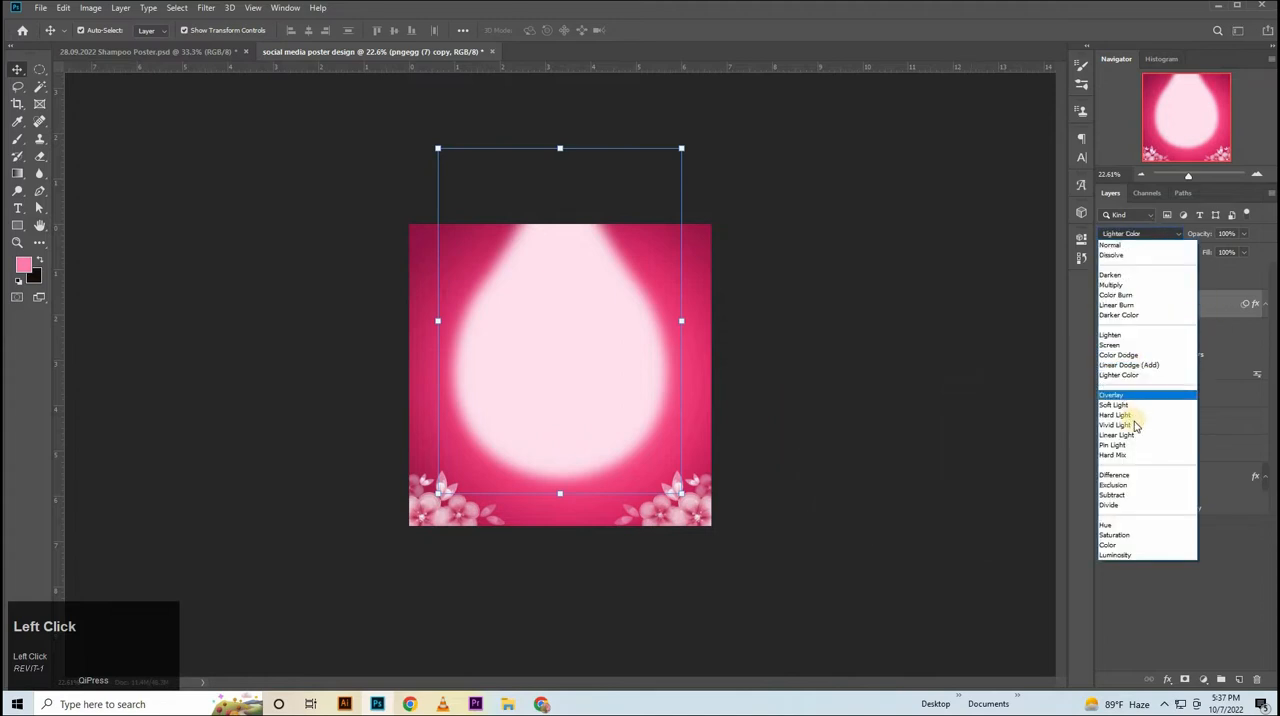
{"action": "left_click", "coordinate": [1222, 235]}
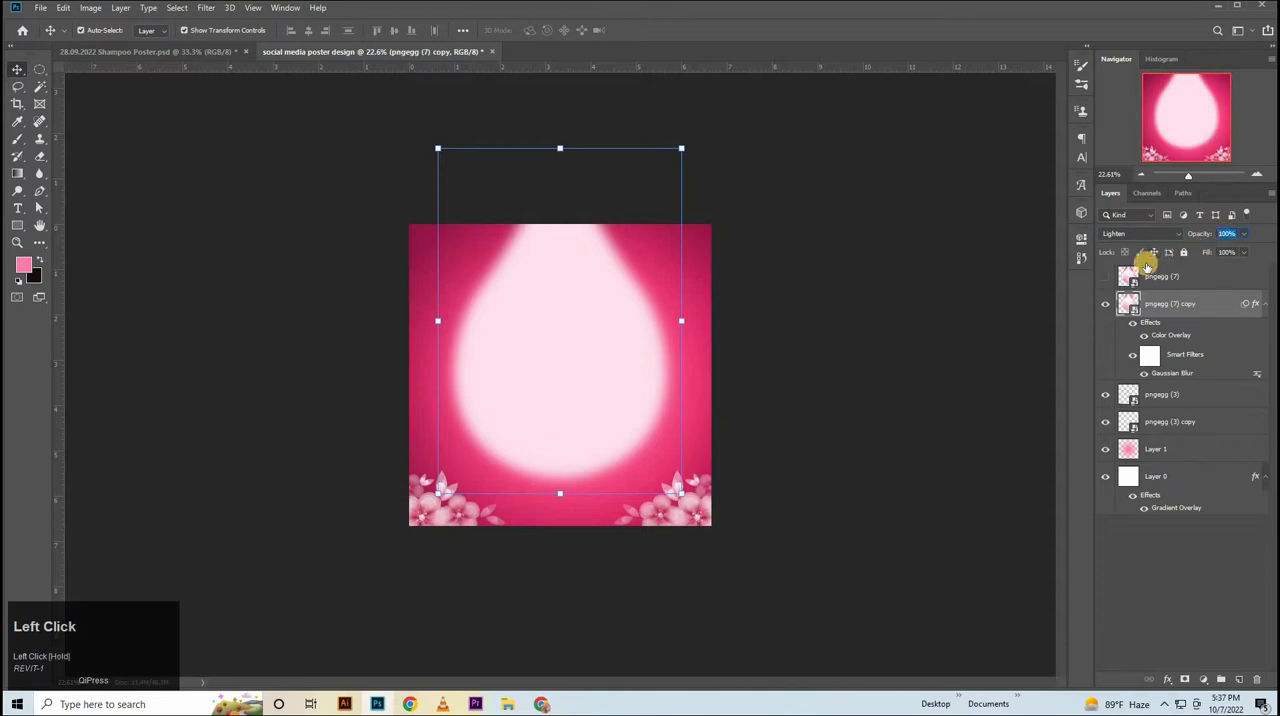
{"action": "left_click", "coordinate": [1101, 276]}
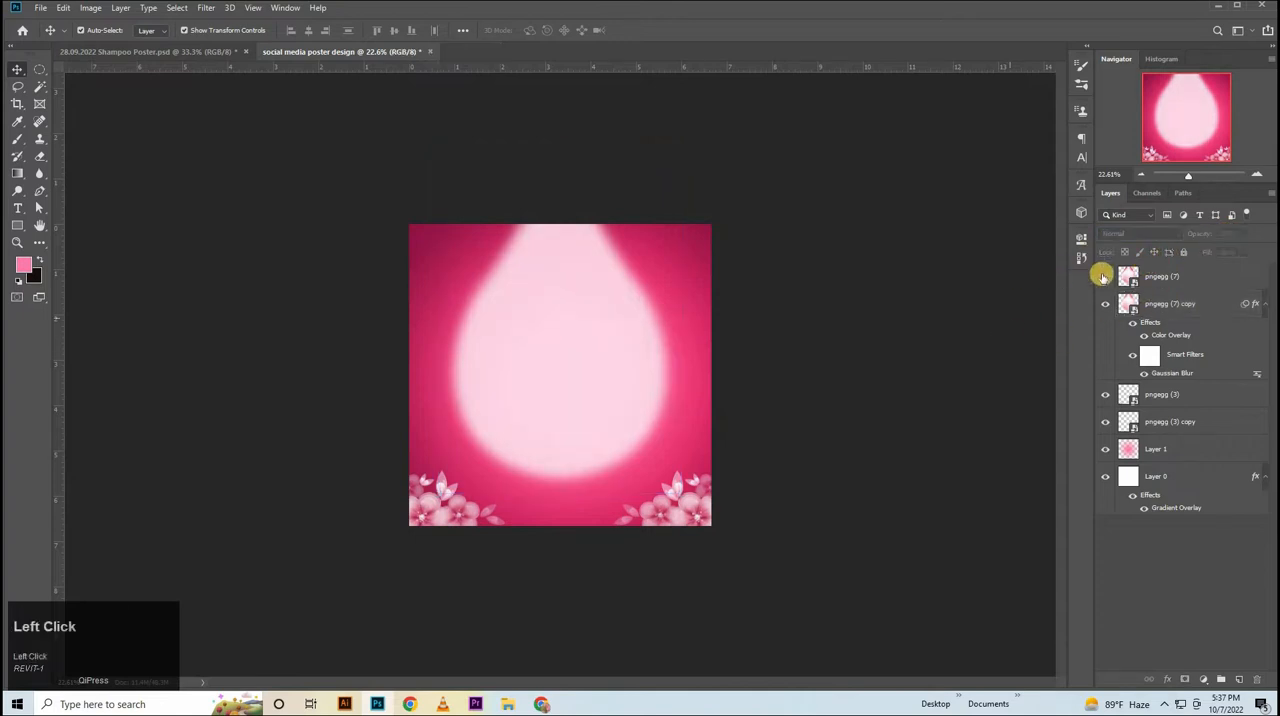
{"action": "left_click", "coordinate": [1163, 306]}
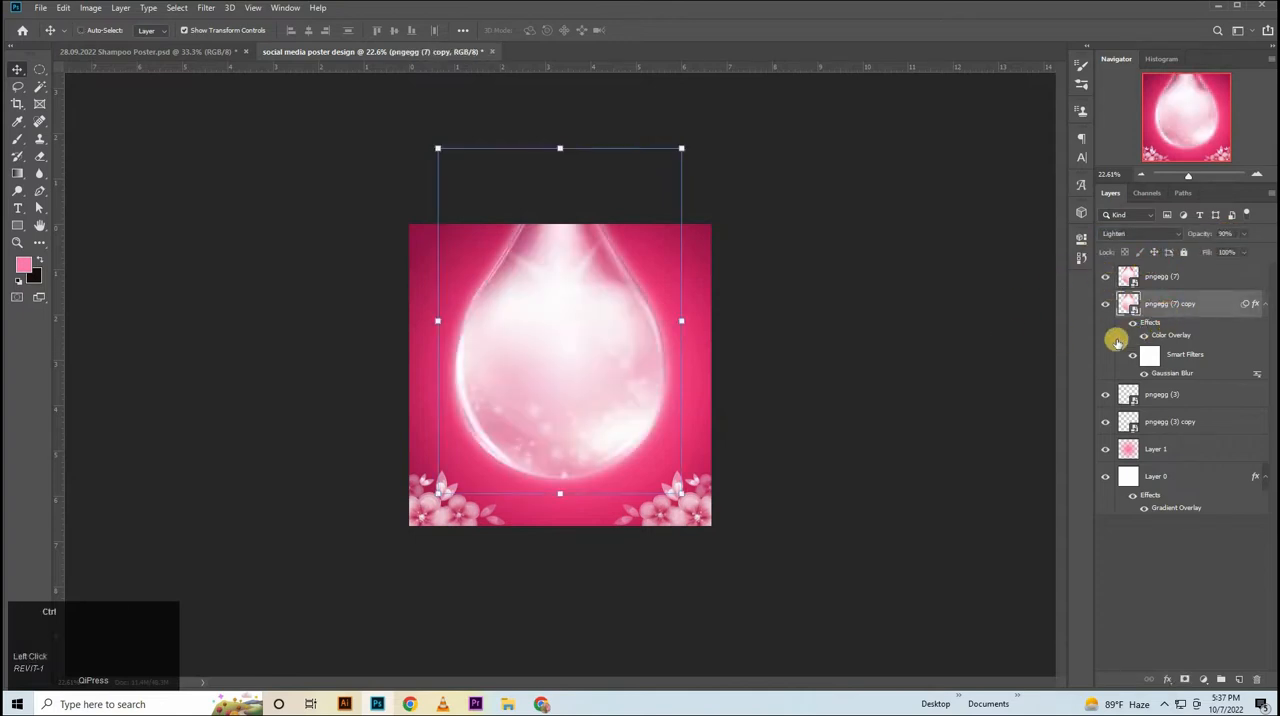
{"action": "key", "text": "ctrl+t"}
{"action": "left_click_drag", "start_coordinate": [581, 553], "coordinate": [583, 558]}
{"action": "left_click", "coordinate": [947, 345]}
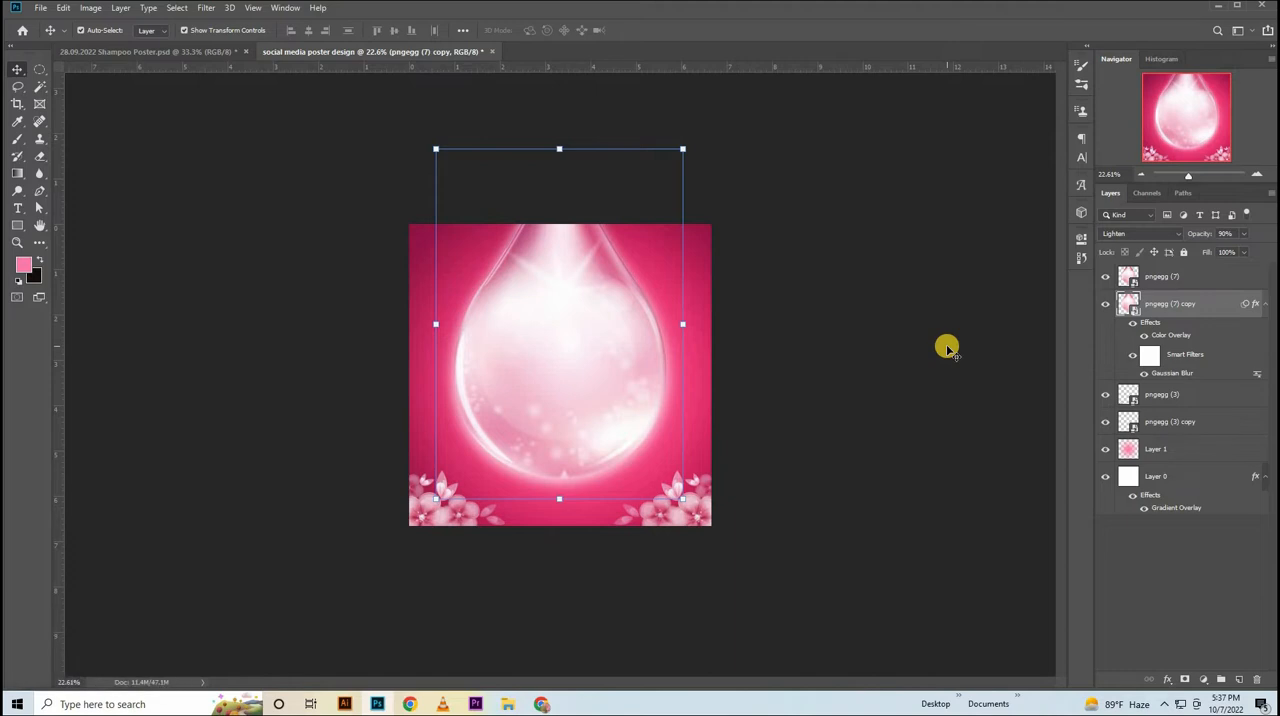
{"action": "key", "text": "ctrl+z"}
{"action": "key", "text": "ctrl+t"}
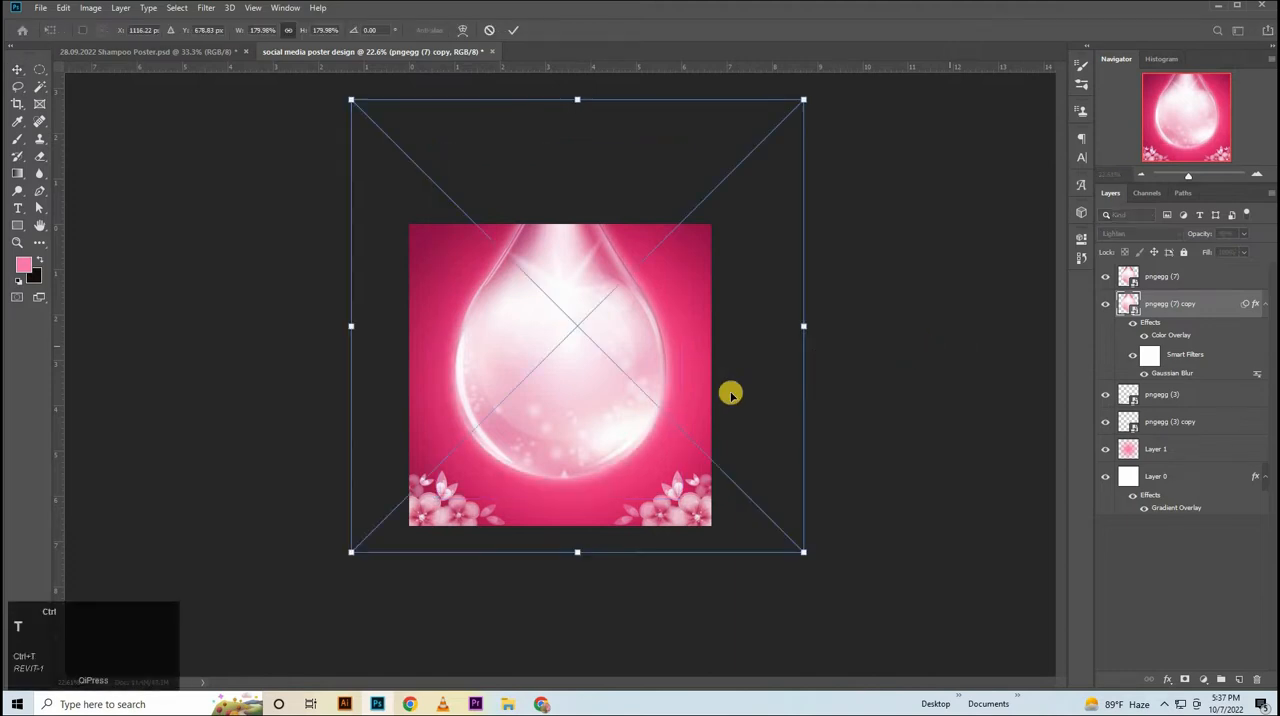
{"action": "left_click", "coordinate": [1175, 318]}
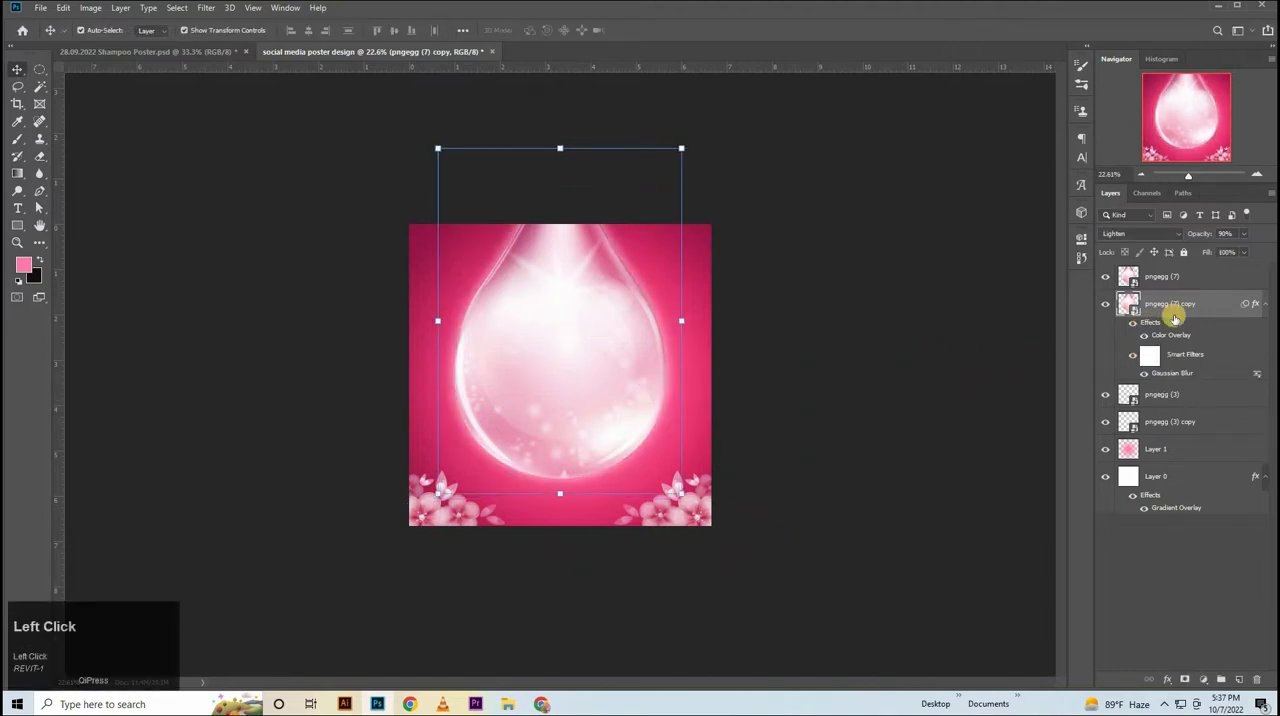
{"action": "left_click", "coordinate": [1265, 308]}
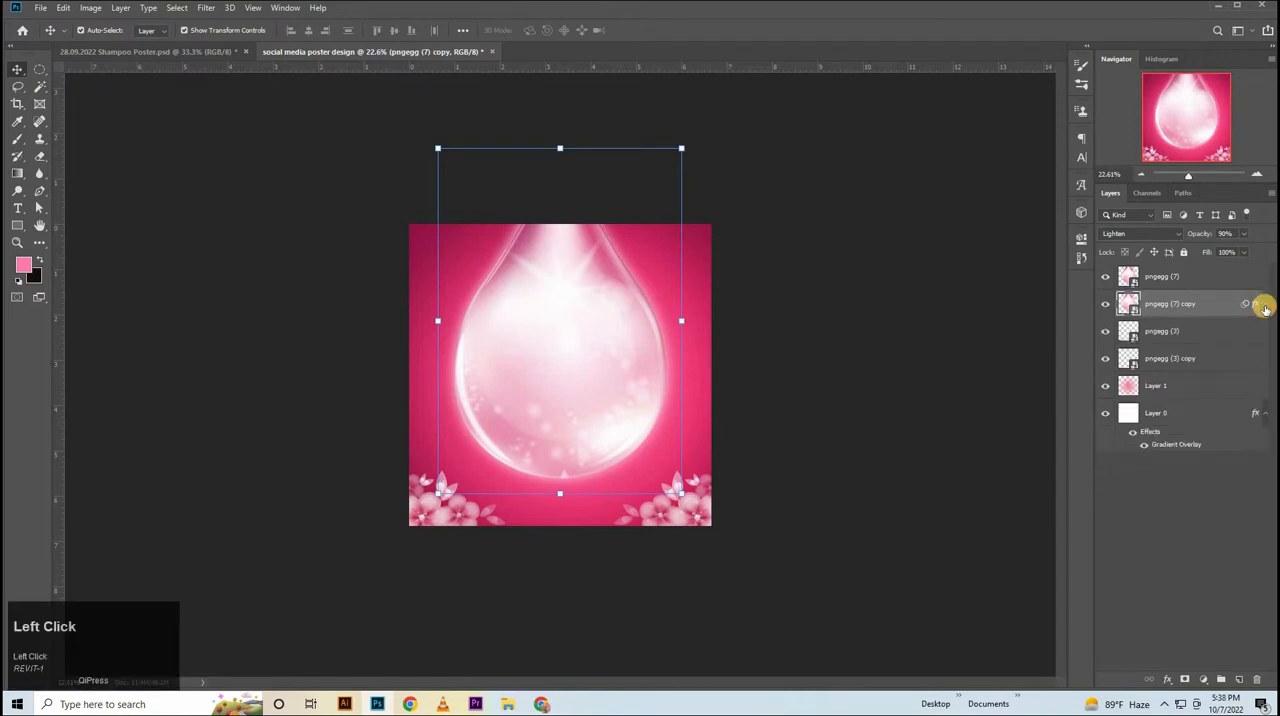
{"action": "key", "text": "ctrl+t"}
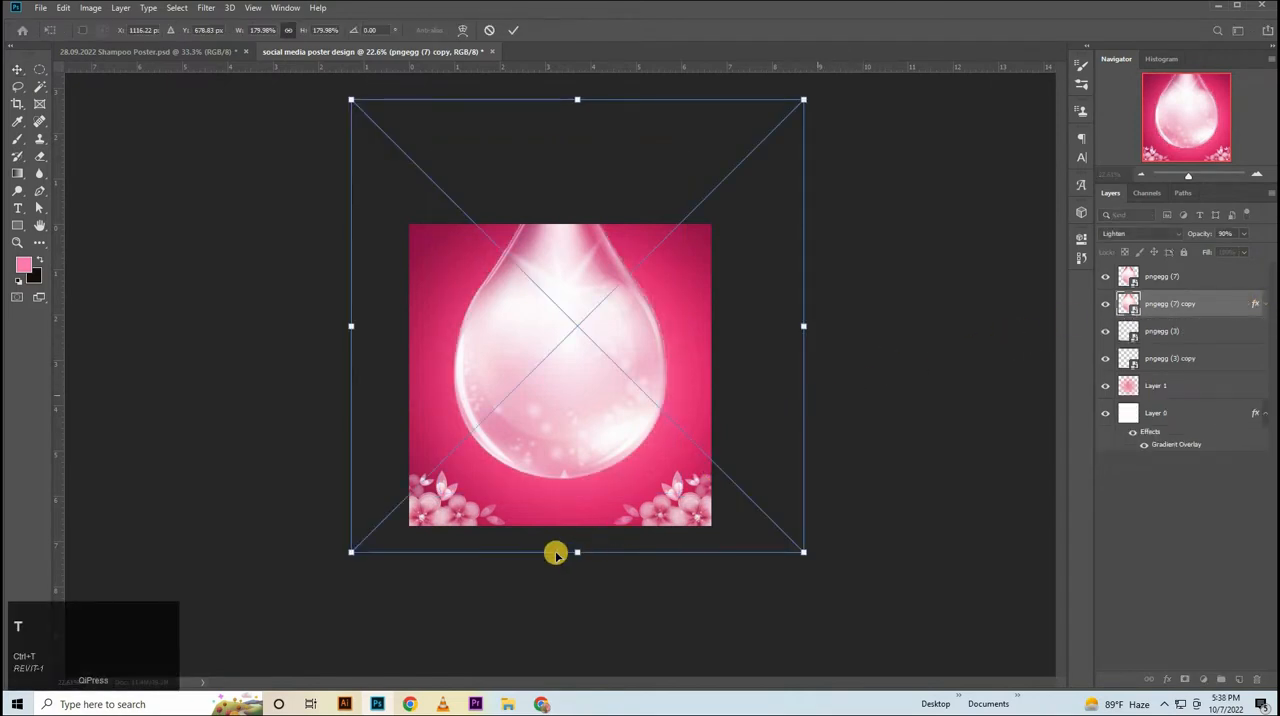
{"action": "left_click_drag", "start_coordinate": [578, 551], "coordinate": [583, 556]}
{"action": "key", "text": "ctrl+z"}
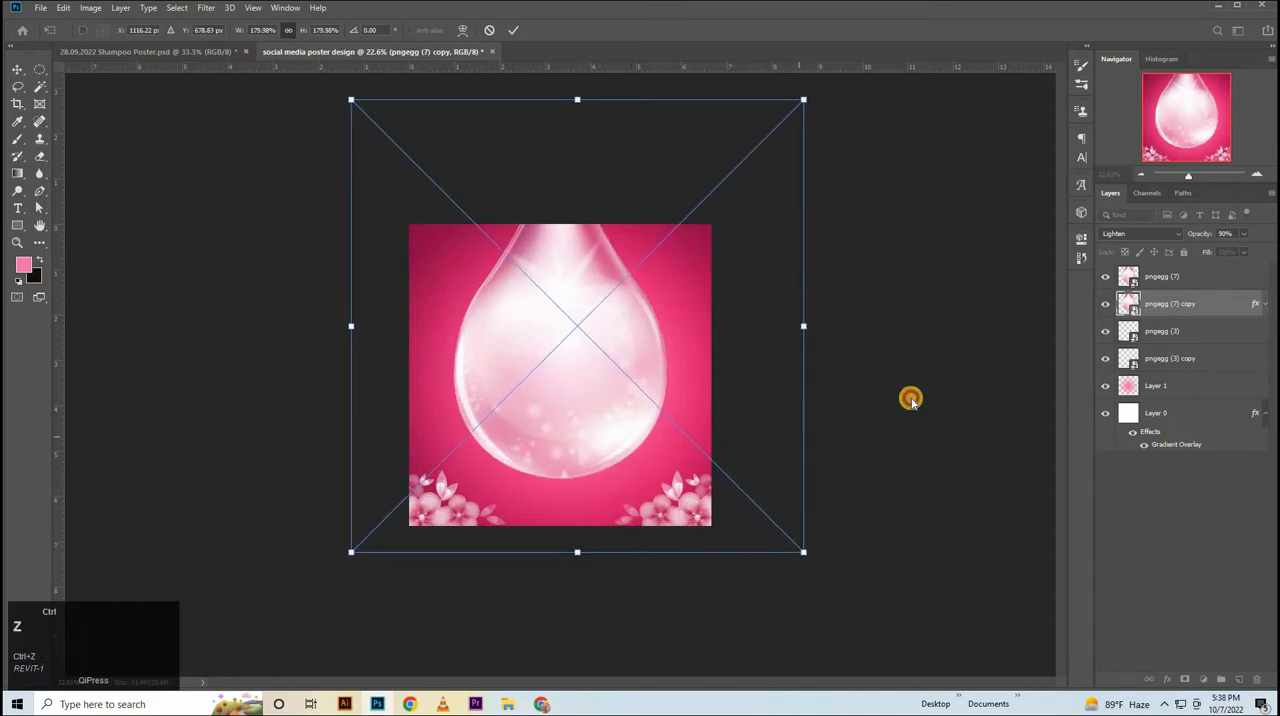
Nudge the blurred drop copy slightly downward and scale it to 181.60% so its glow extends around the original drop.
{"action": "left_click", "coordinate": [1187, 314]}
{"action": "key", "text": "ctrl+t"}
{"action": "left_click_drag", "start_coordinate": [624, 430], "coordinate": [1083, 413]}
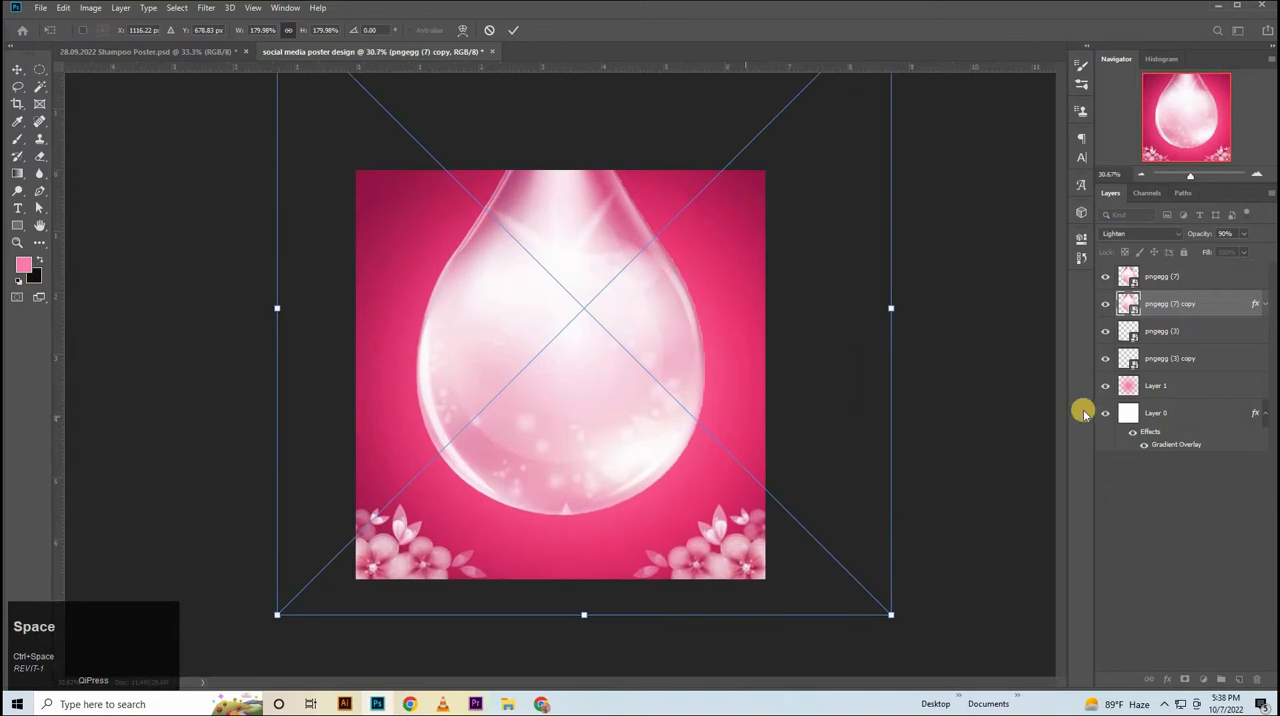
{"action": "key", "text": "Down"}
{"action": "key", "text": "Down"}
{"action": "key", "text": "Down"}
{"action": "key", "text": "Down"}
{"action": "key", "text": "Down"}
{"action": "key", "text": "Down"}
{"action": "key", "text": "Down"}
{"action": "key", "text": "Down"}
{"action": "key", "text": "Down"}
{"action": "key", "text": "Down"}
{"action": "key", "text": "Down"}
{"action": "key", "text": "Down"}
{"action": "key", "text": "Down"}
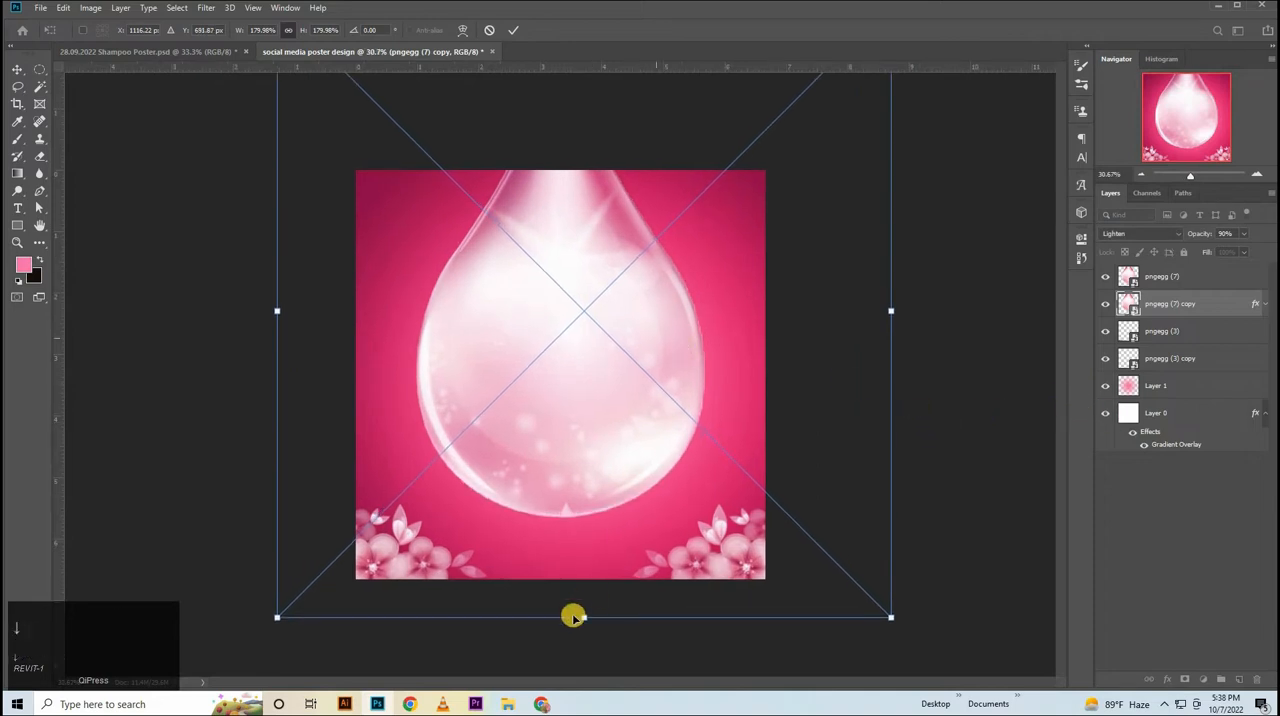
{"action": "left_click", "coordinate": [586, 617]}
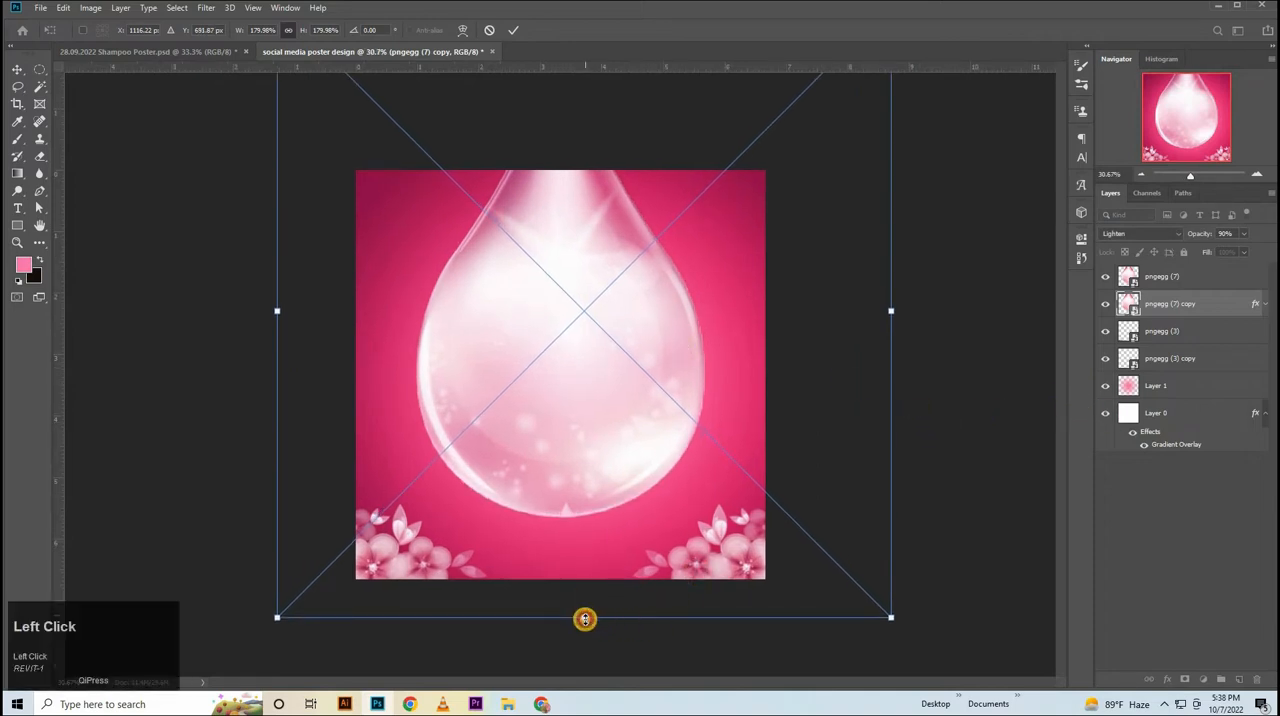
{"action": "left_click_drag", "start_coordinate": [585, 619], "coordinate": [586, 623]}
{"action": "key", "text": "Up"}
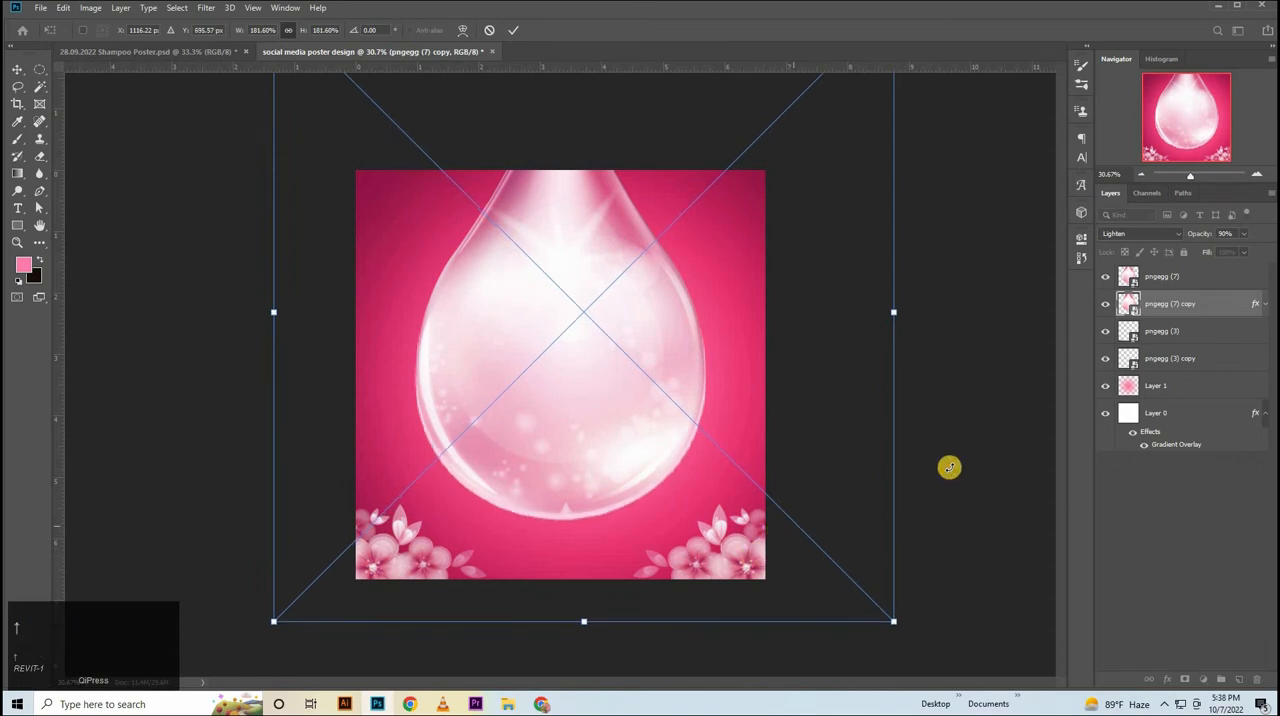
{"action": "left_click", "coordinate": [958, 460]}
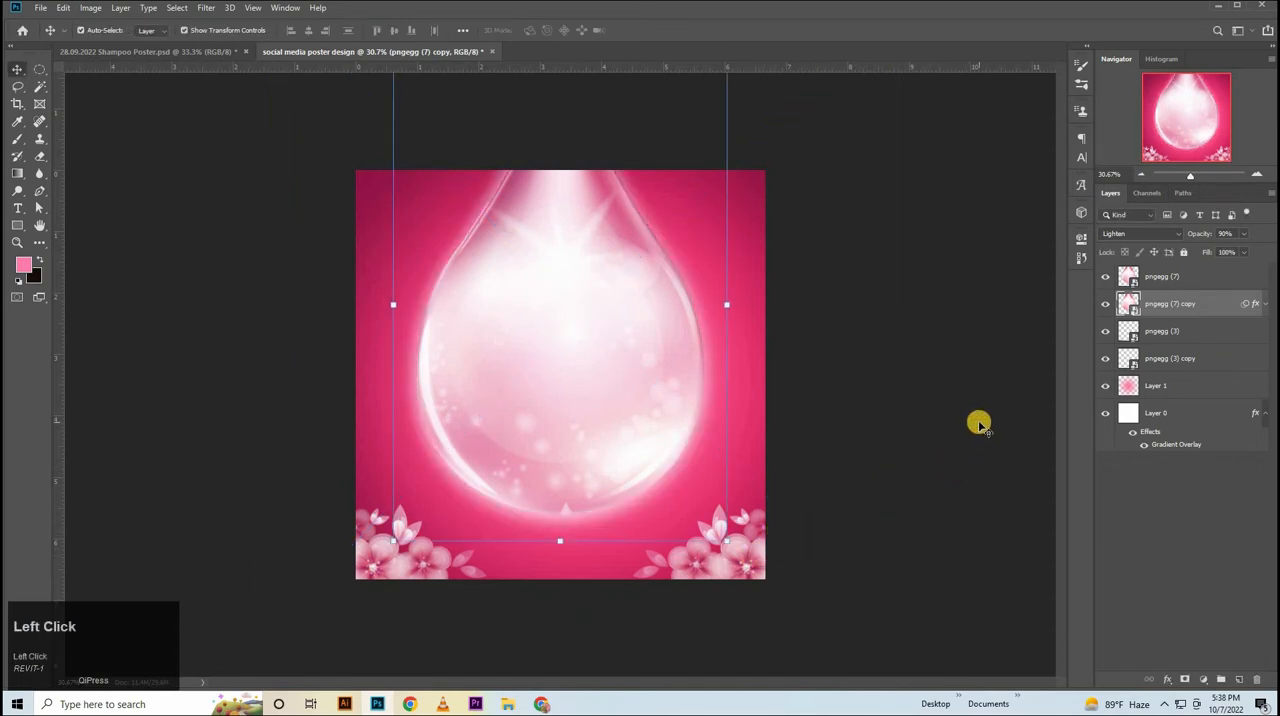
Enlarge both water drop layers together to 101.19%, extending them upward beyond the canvas's upper edge.
{"action": "left_click", "coordinate": [1166, 281], "text": "shift"}
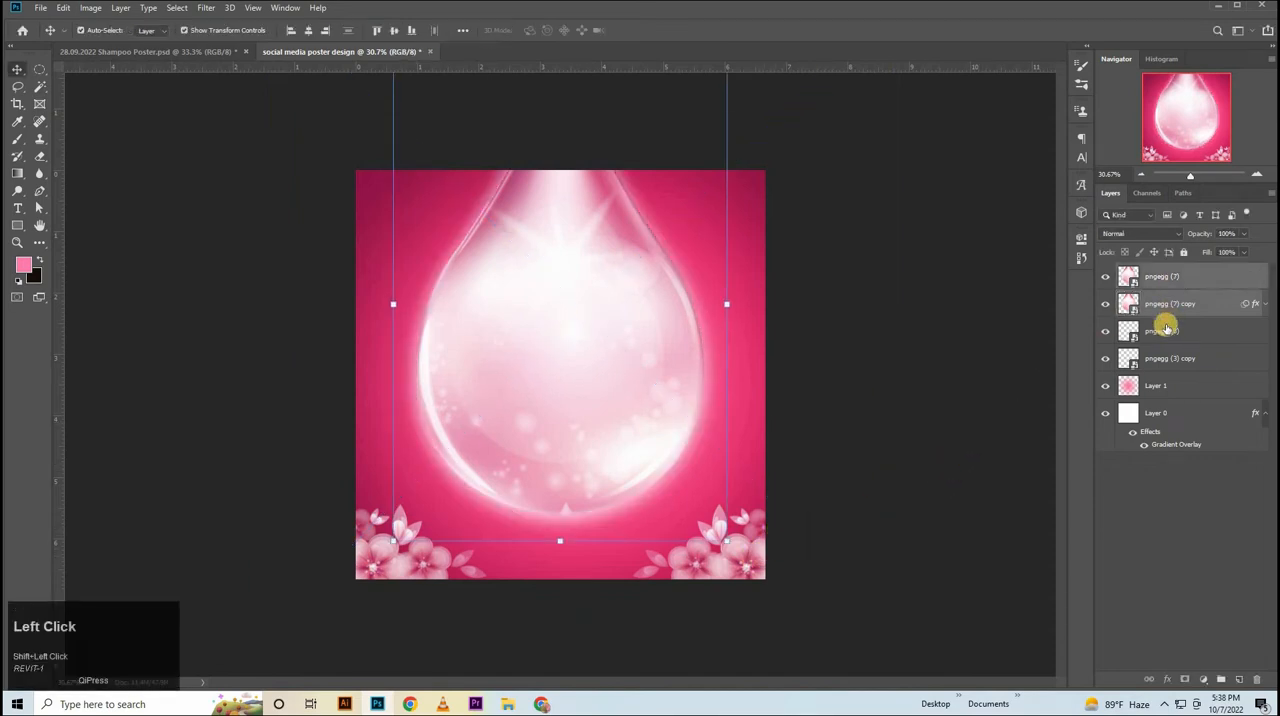
{"action": "key", "text": "ctrl+t"}
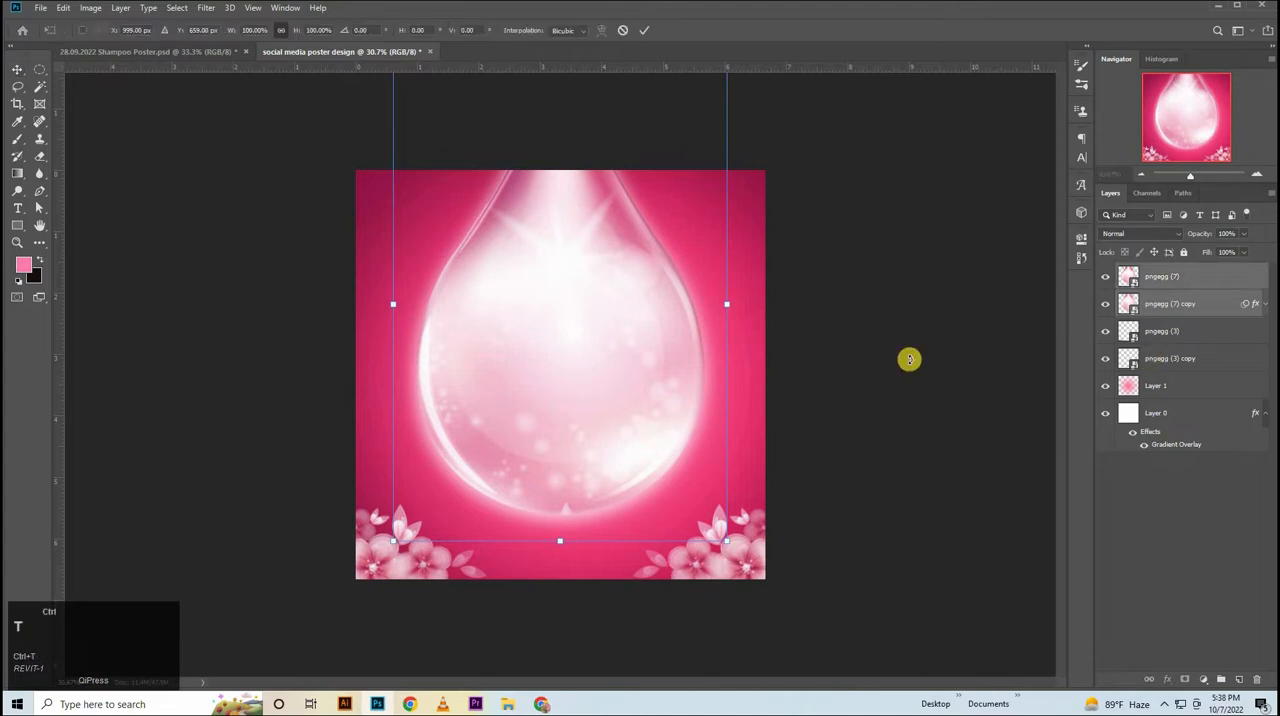
{"action": "left_click_drag", "start_coordinate": [717, 337], "coordinate": [533, 337]}
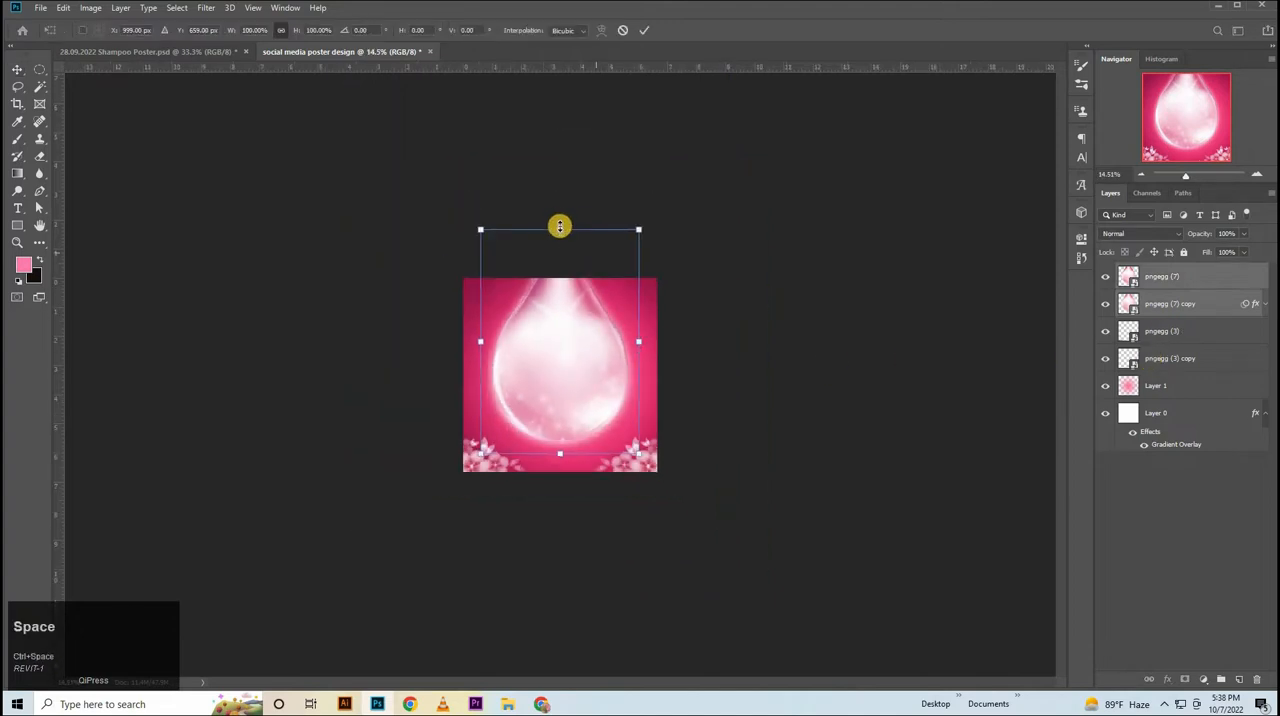
{"action": "left_click_drag", "start_coordinate": [561, 228], "coordinate": [610, 236]}
{"action": "key", "text": "Return"}
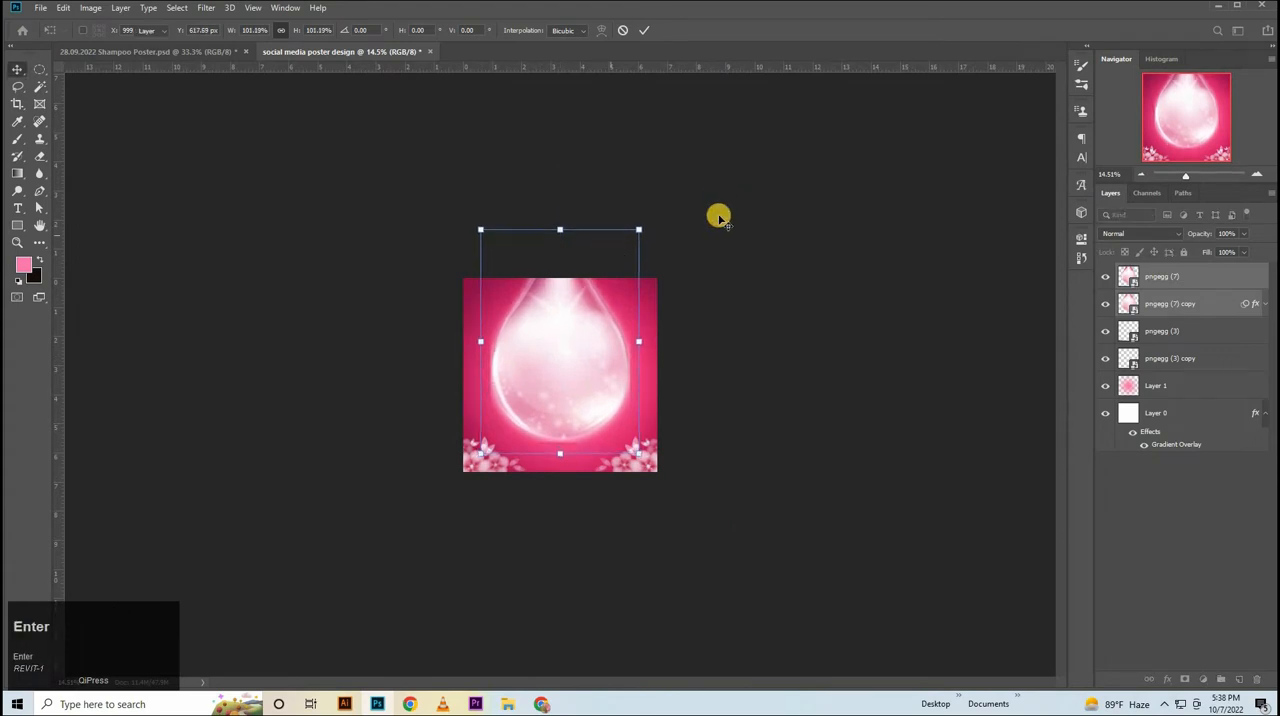
Apply a reversed radial pink Gradient Overlay at 40% opacity and 130% scale to the original drop layer, and set the layer's blending to Lighten.
{"action": "left_click_drag", "start_coordinate": [697, 437], "coordinate": [944, 386]}
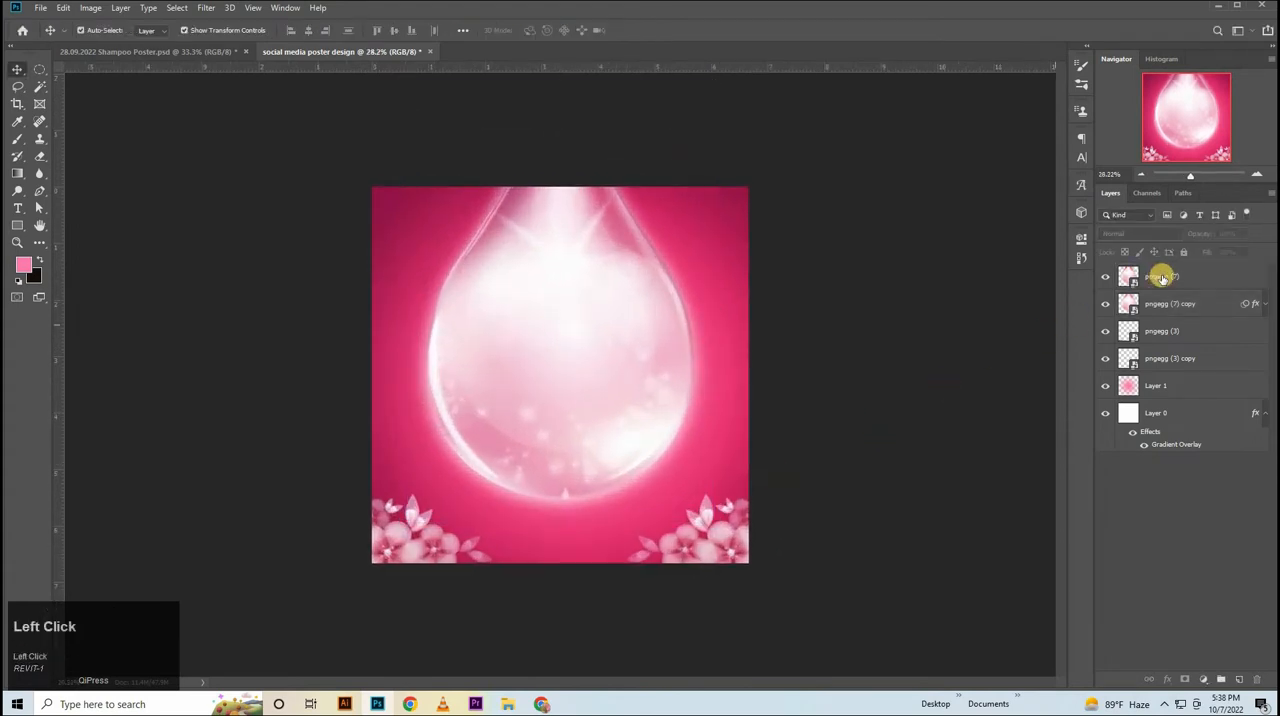
{"action": "left_click", "coordinate": [1218, 280]}
{"action": "double_click", "coordinate": [1218, 283]}
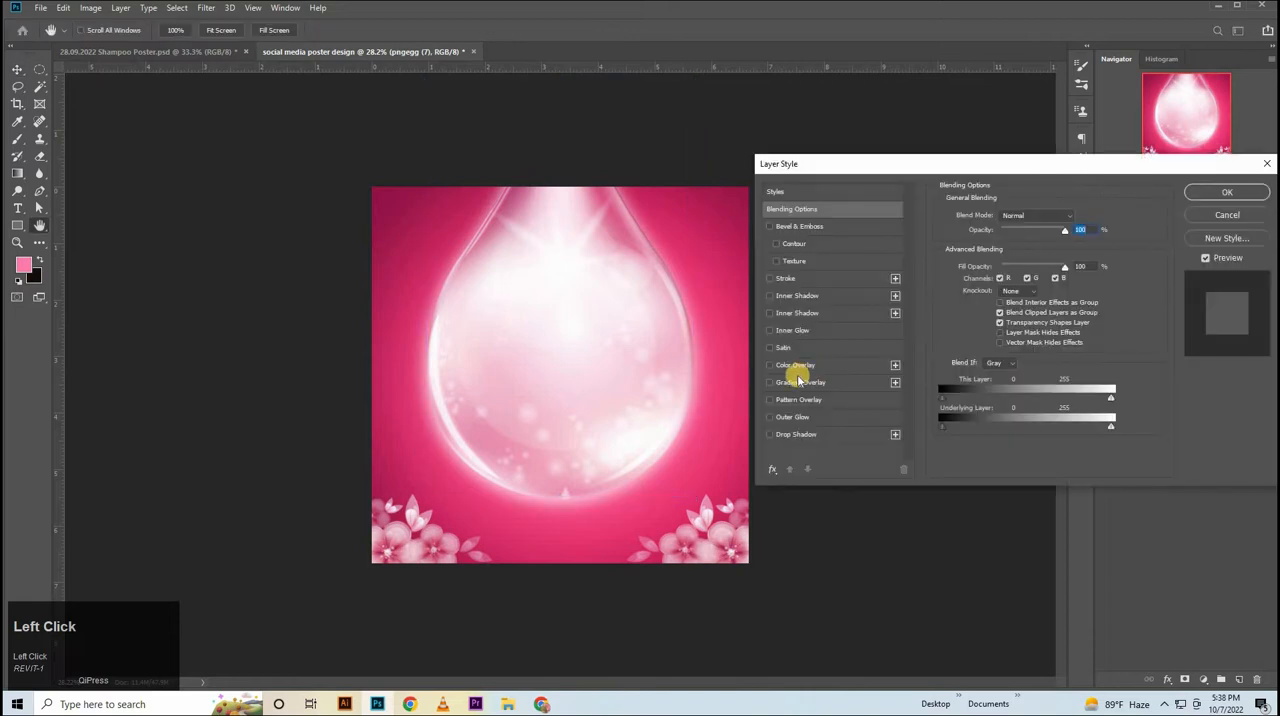
{"action": "left_click", "coordinate": [799, 382]}
{"action": "left_click_drag", "start_coordinate": [546, 367], "coordinate": [563, 389]}
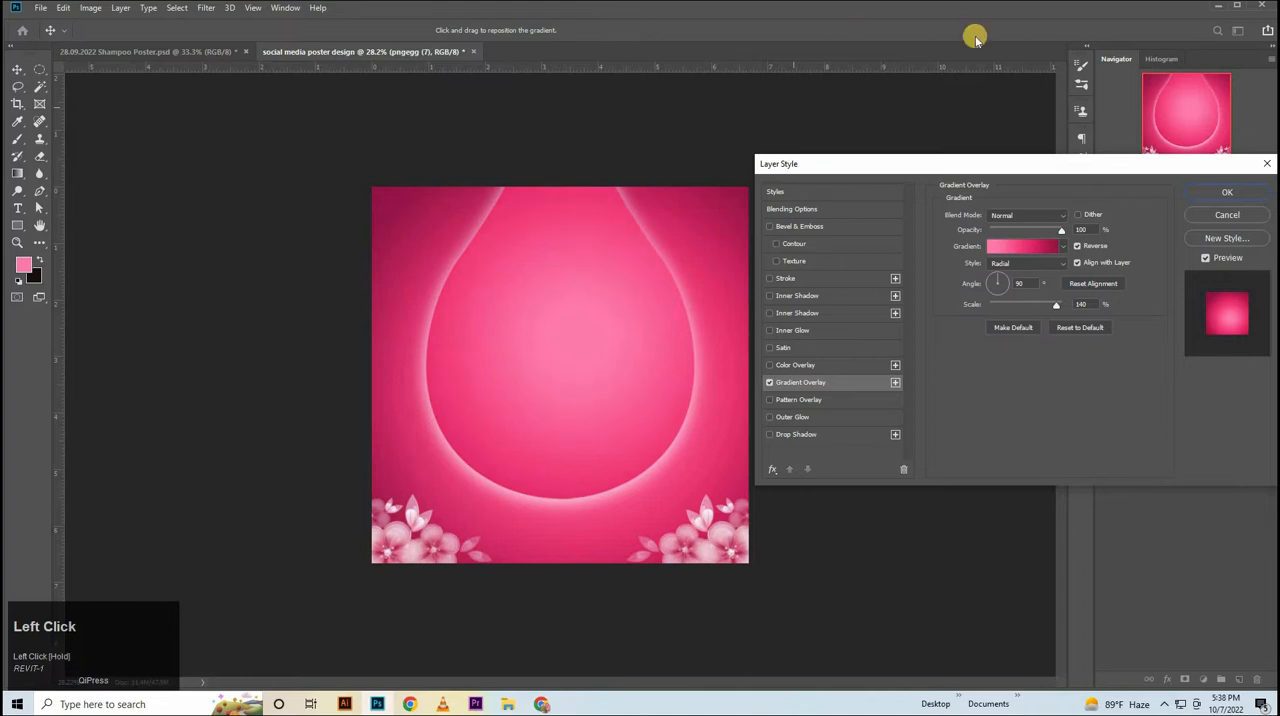
{"action": "left_click", "coordinate": [1083, 229]}
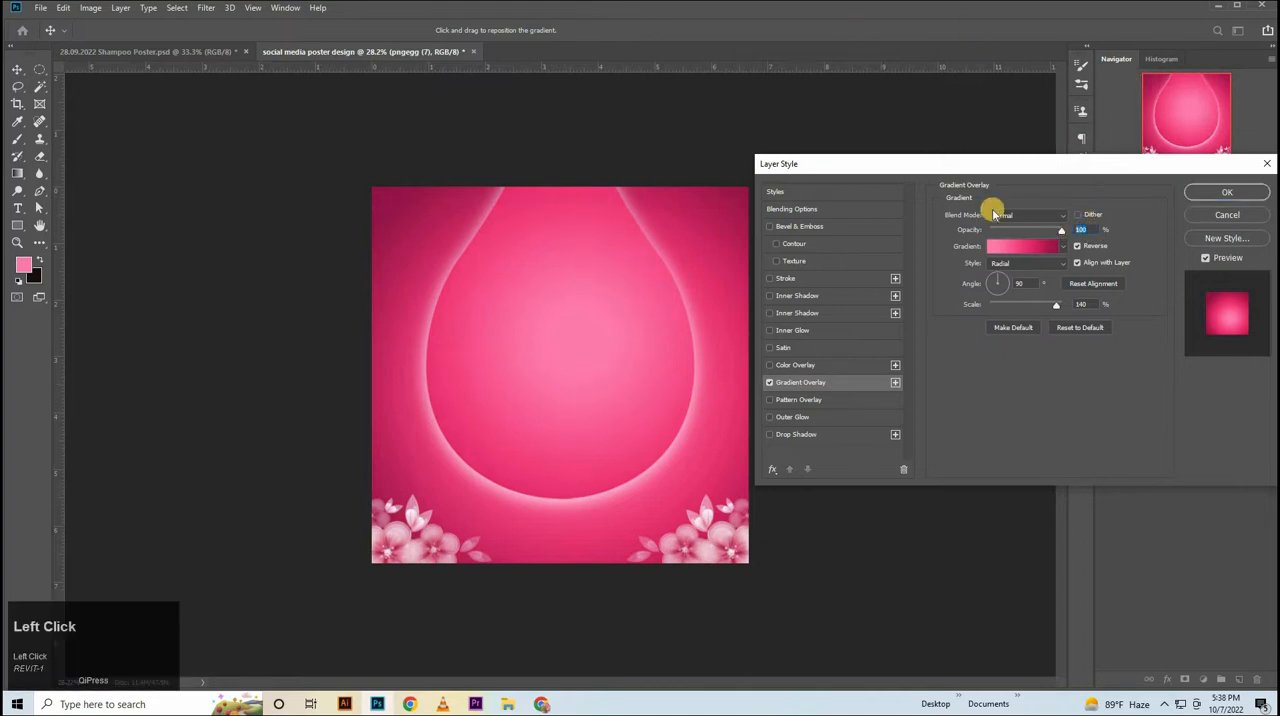
{"action": "type", "text": "40"}
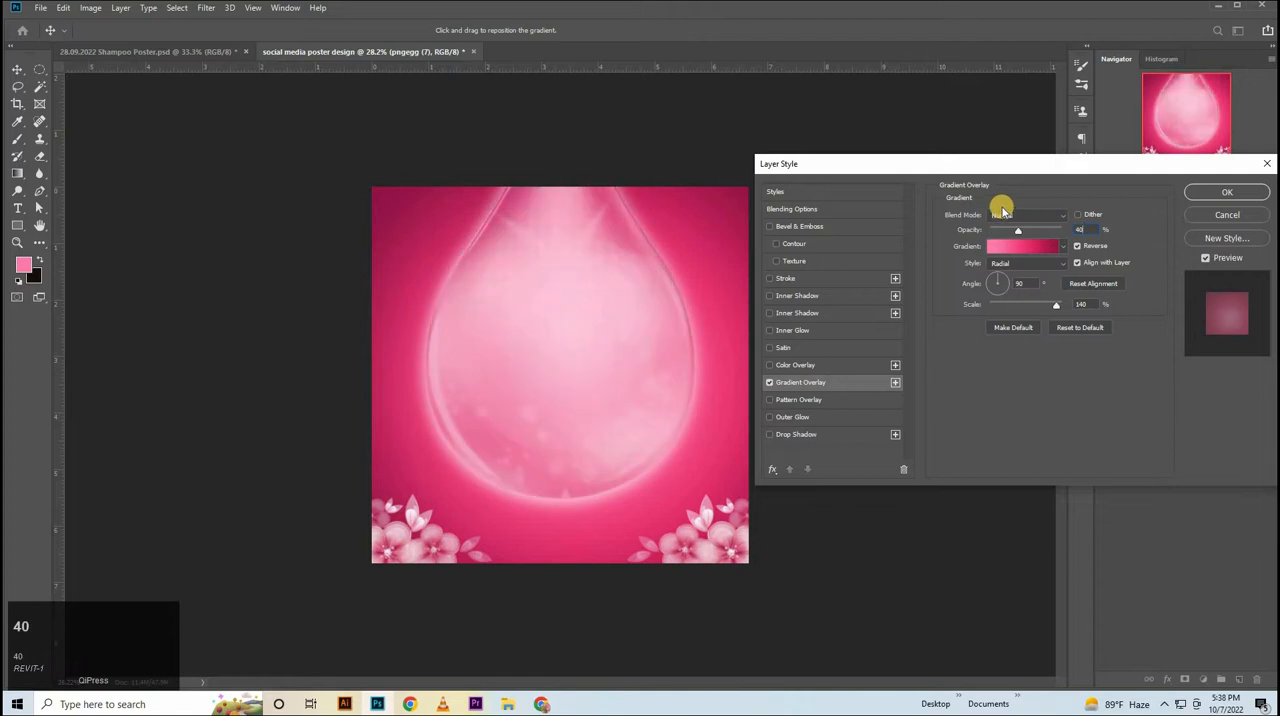
{"action": "left_click", "coordinate": [1081, 304]}
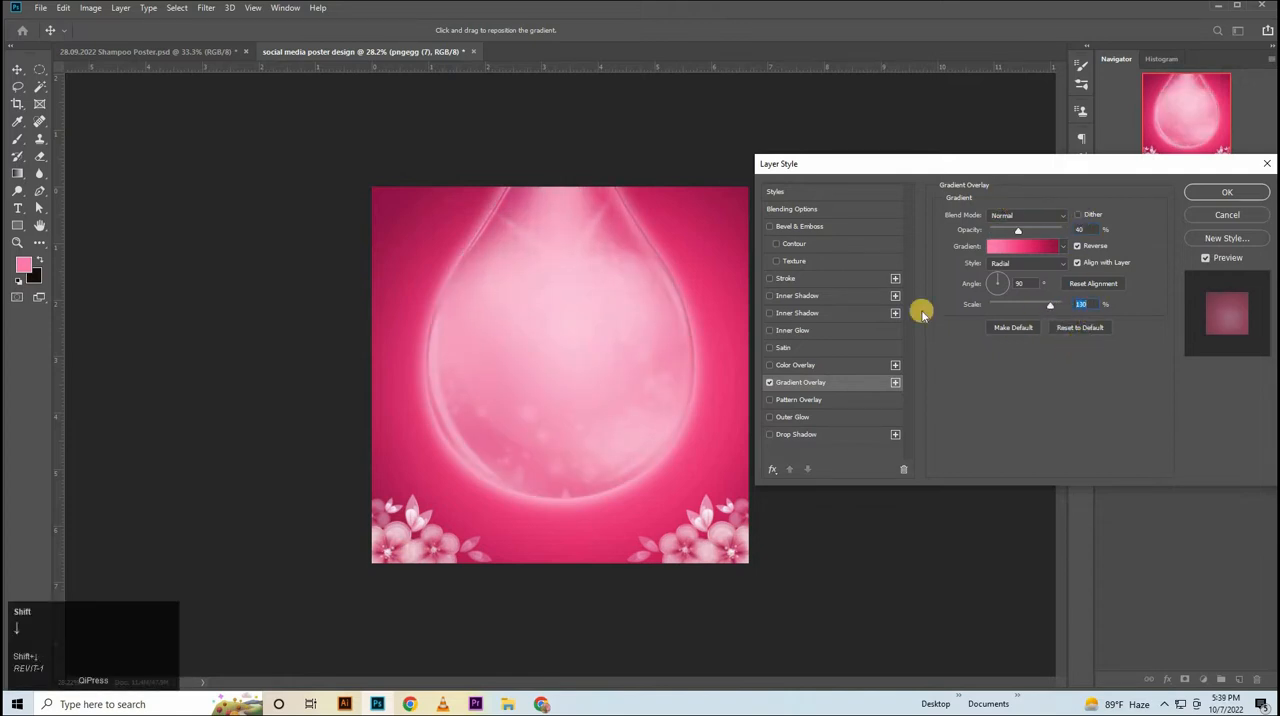
{"action": "left_click", "coordinate": [1243, 190]}
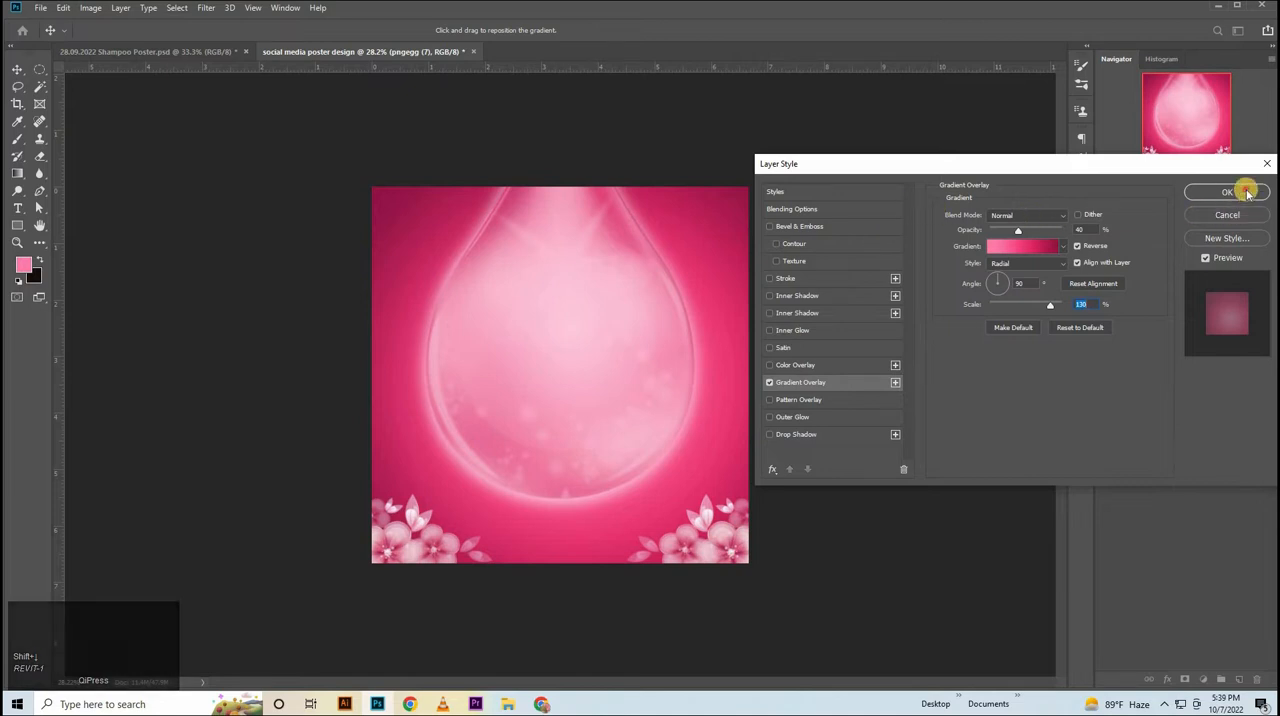
{"action": "left_click", "coordinate": [1155, 240]}
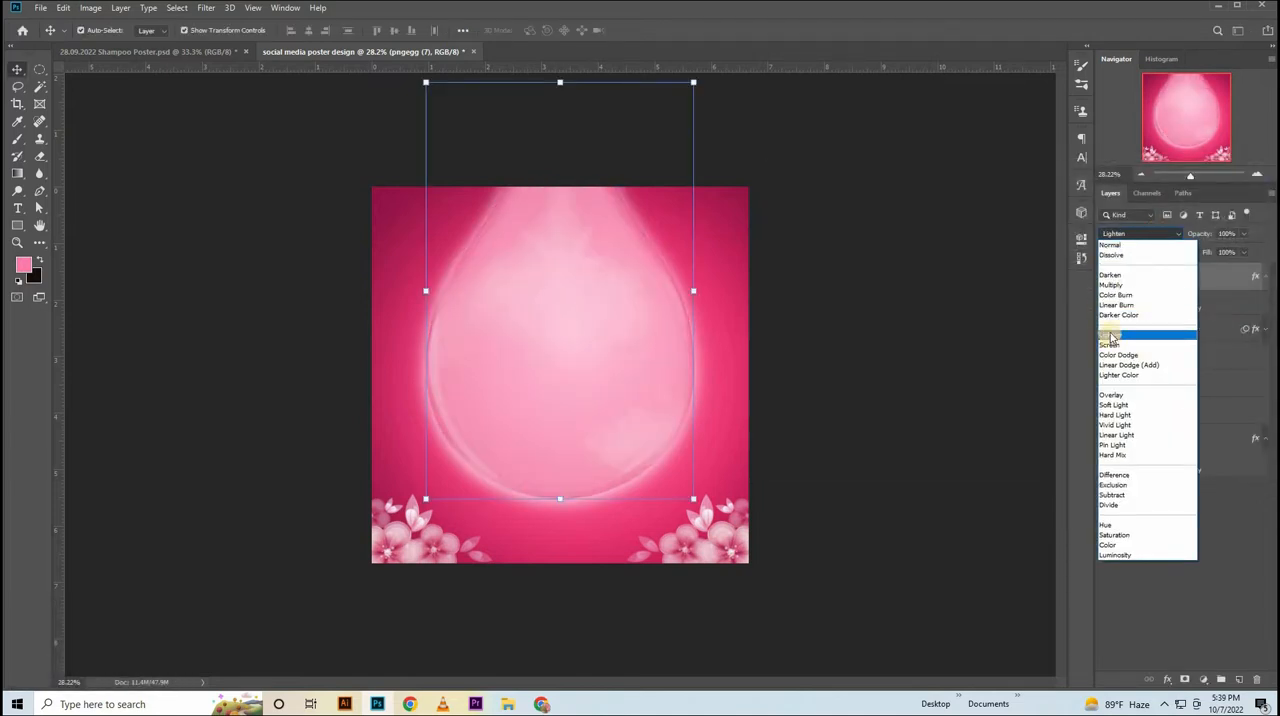
{"action": "left_click", "coordinate": [1110, 336]}
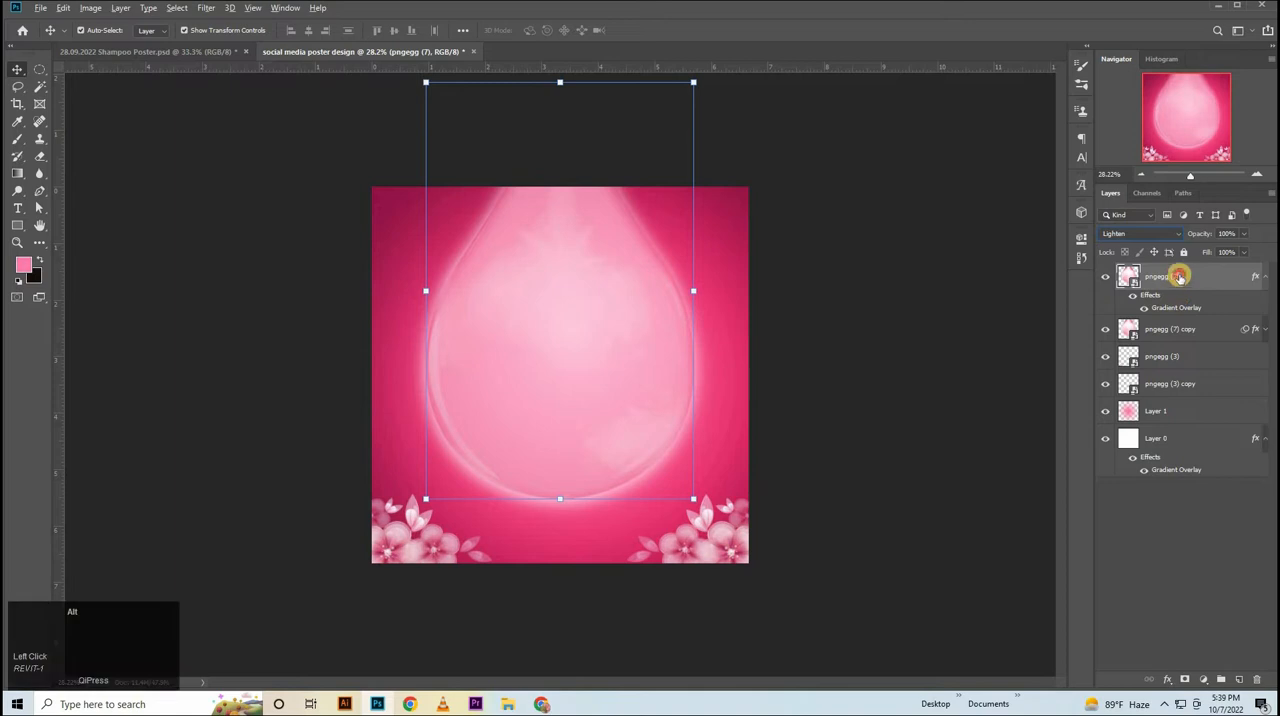
Duplicate the gradient-tinted drop layer and set the copy to Normal blending at 70% opacity.
{"action": "left_click_drag", "start_coordinate": [1180, 277], "coordinate": [1176, 264]}
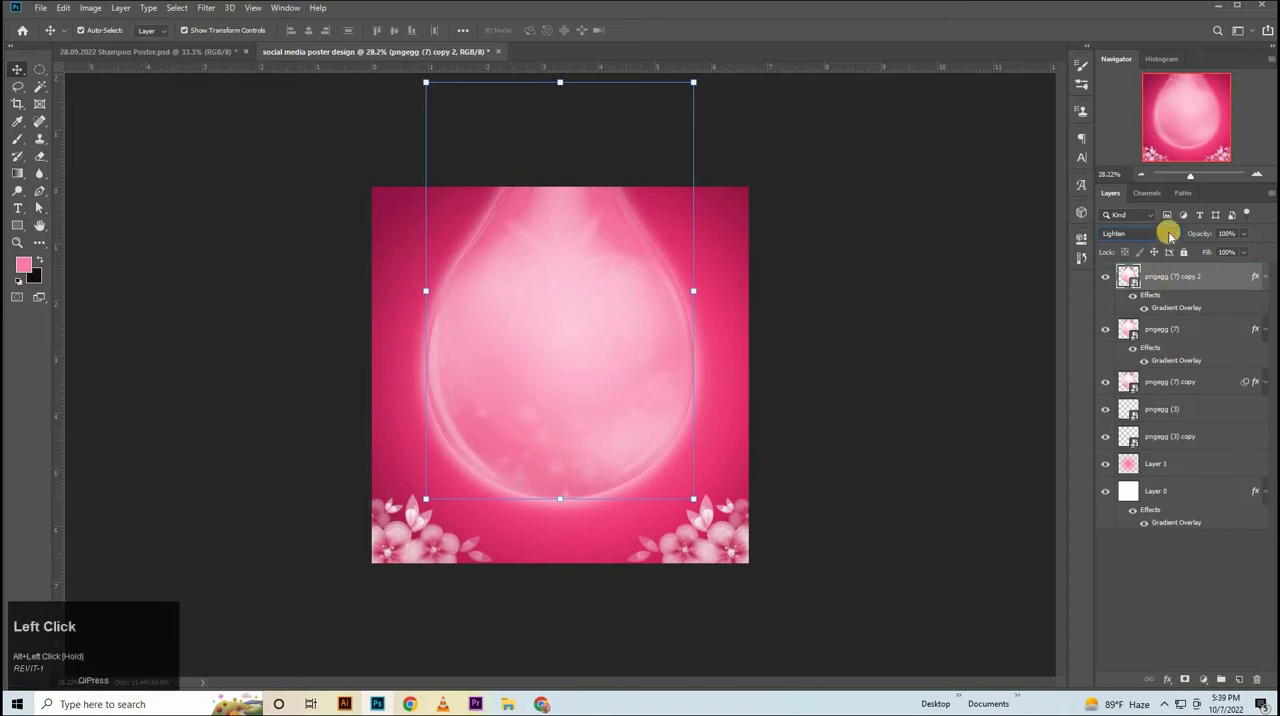
{"action": "left_click", "coordinate": [1168, 234]}
{"action": "left_click", "coordinate": [1132, 247]}
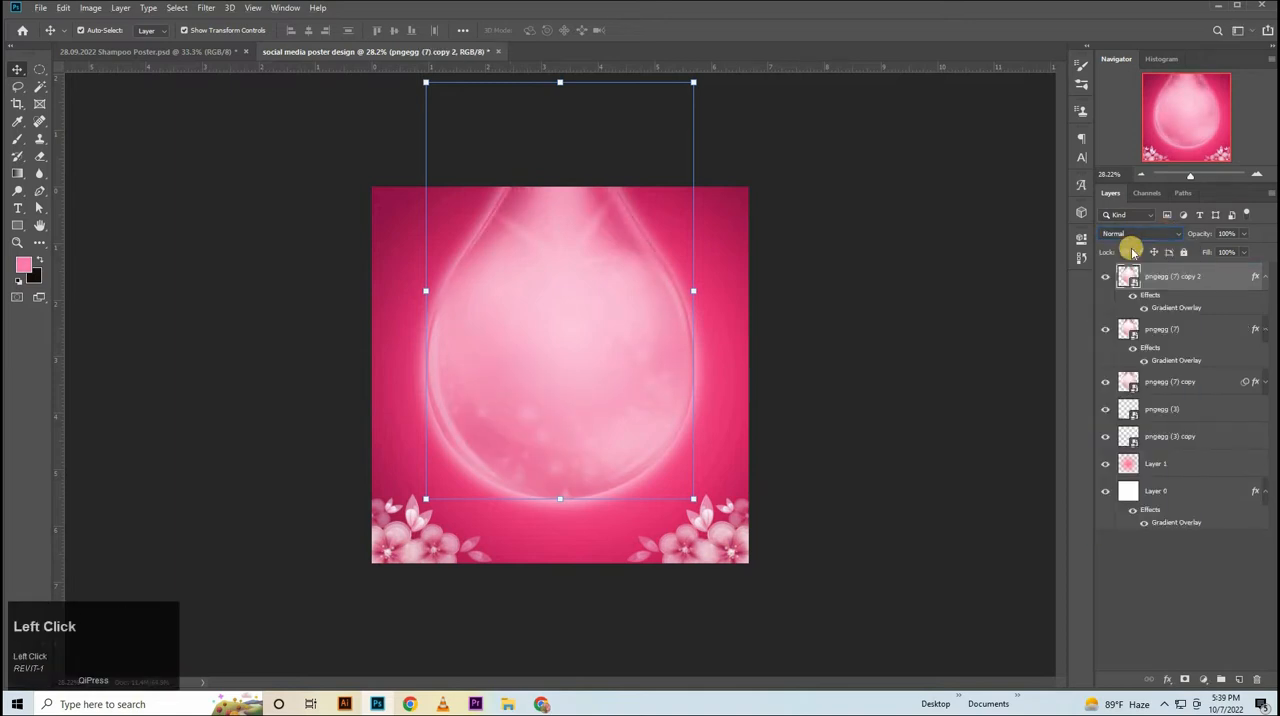
{"action": "left_click", "coordinate": [1241, 235]}
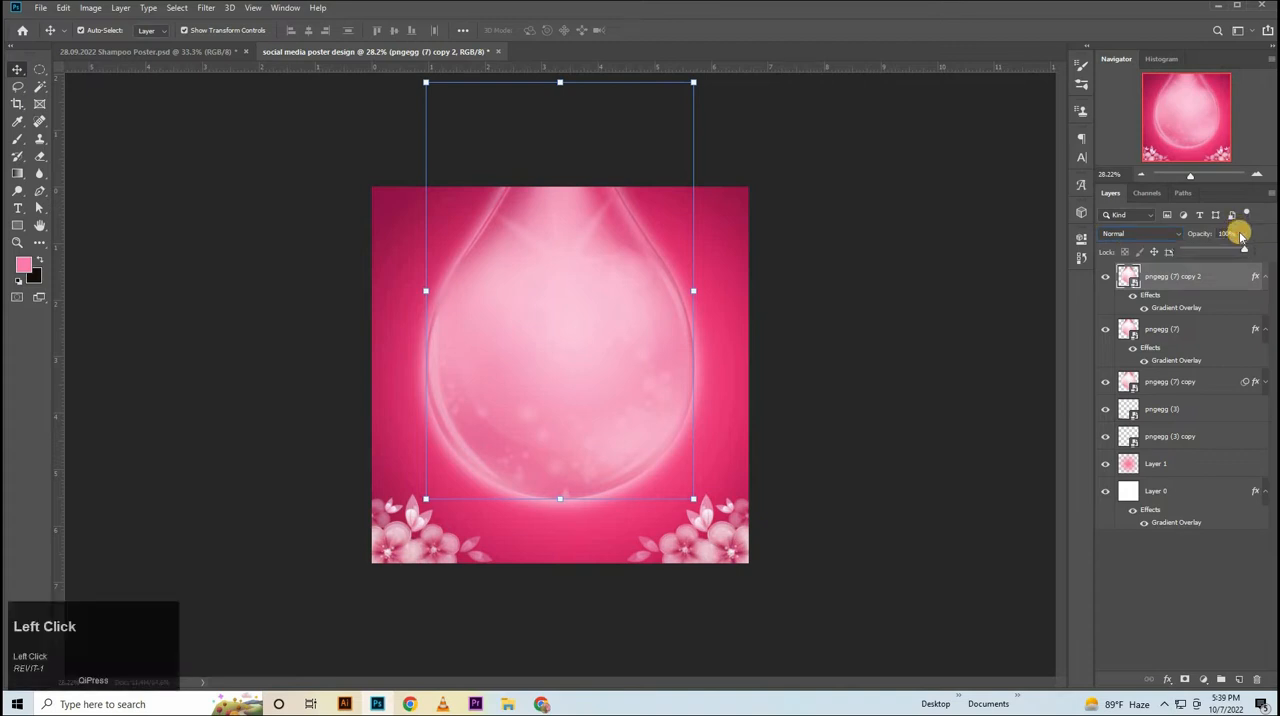
{"action": "left_click", "coordinate": [1173, 260]}
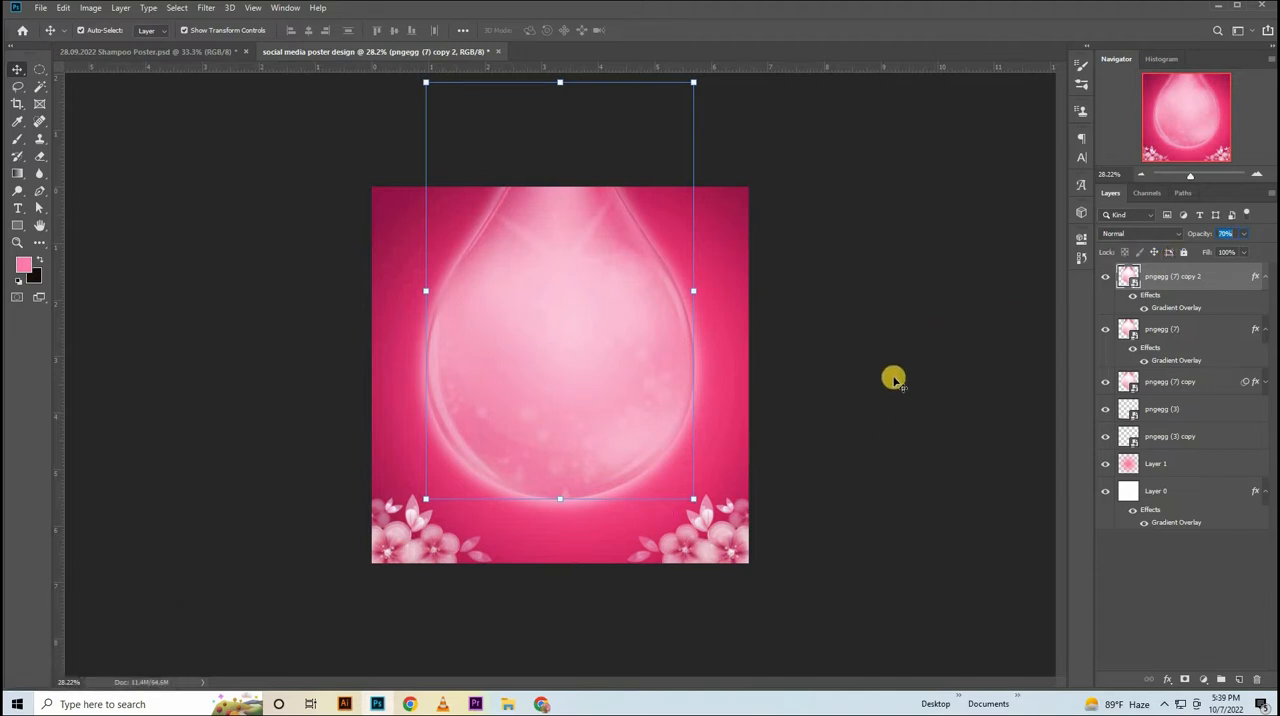
{"action": "left_click", "coordinate": [874, 403]}
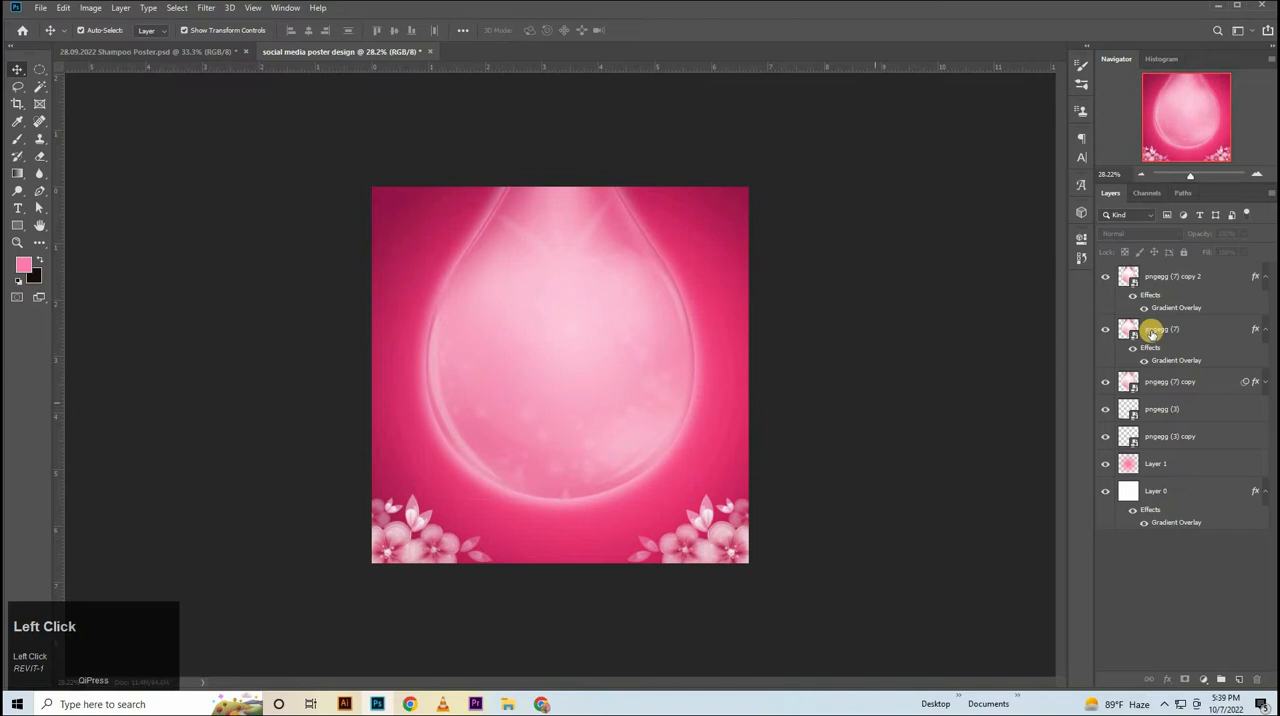
Duplicate the 70% opacity drop copy and add a Levels adjustment clipped to the new duplicate.
{"action": "left_click", "coordinate": [1168, 276]}
{"action": "left_click_drag", "start_coordinate": [1168, 284], "coordinate": [1175, 282]}
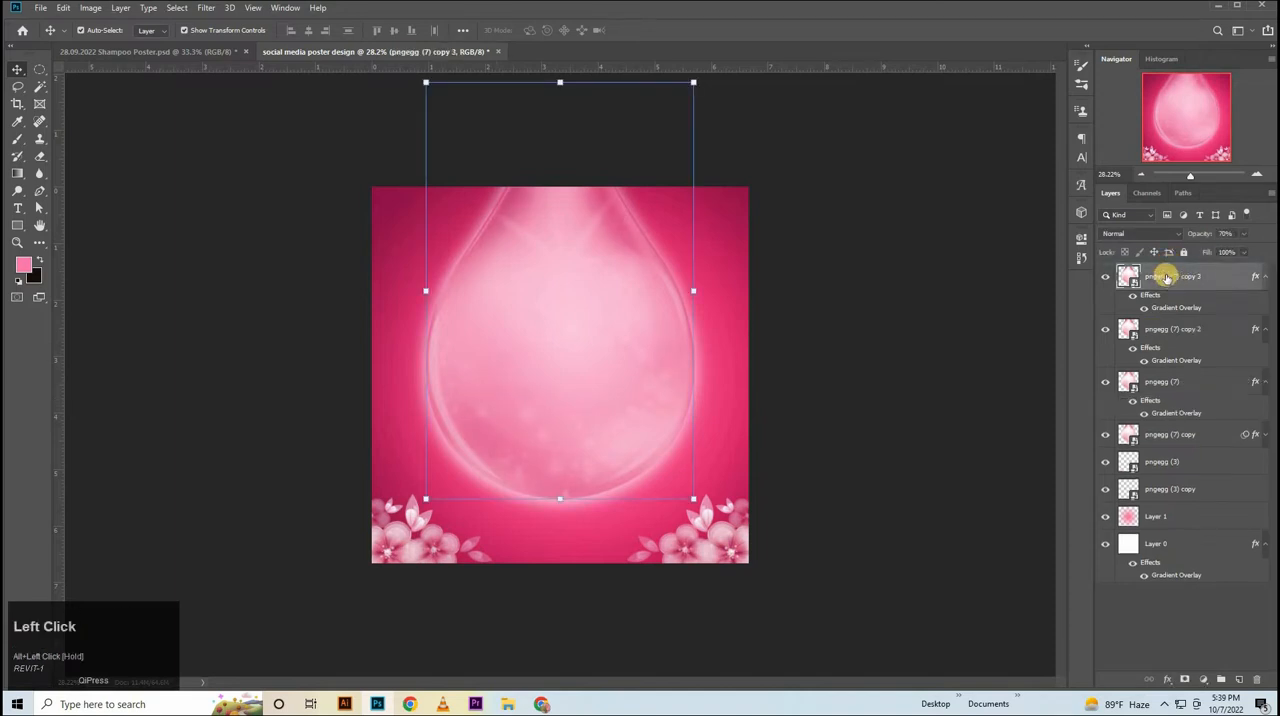
{"action": "left_click", "coordinate": [1203, 679]}
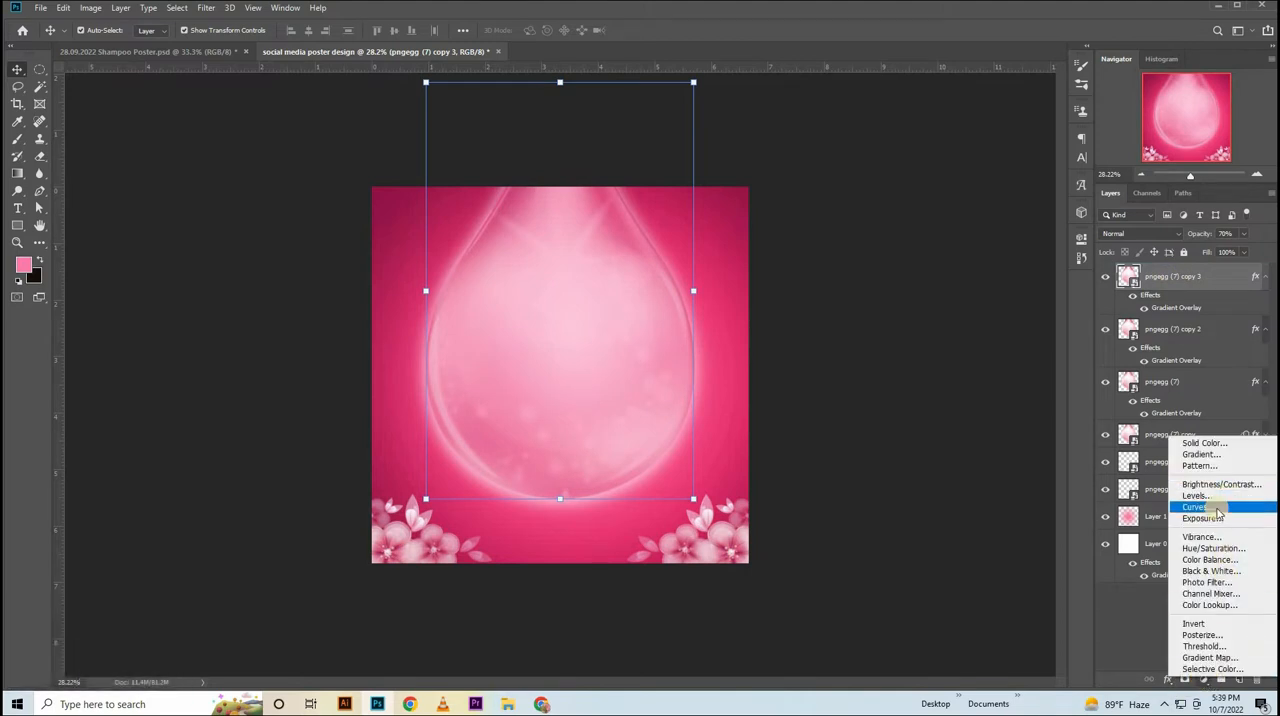
{"action": "left_click", "coordinate": [1198, 495]}
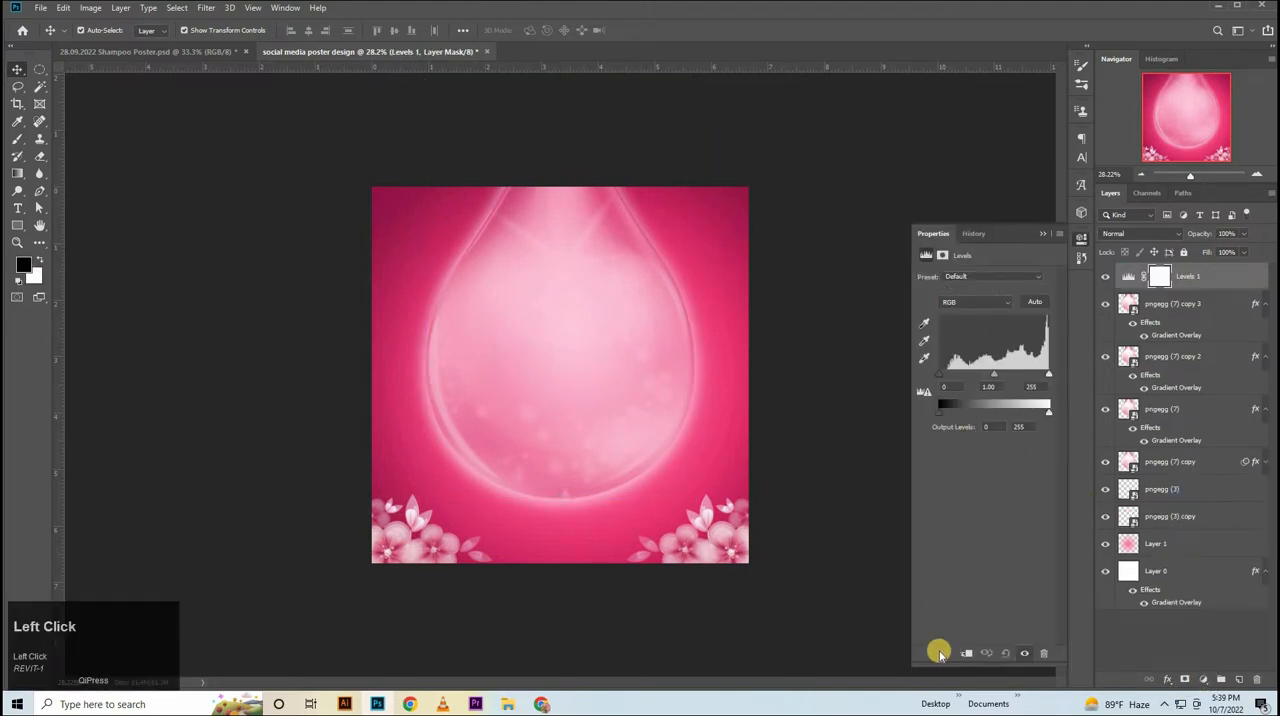
{"action": "left_click", "coordinate": [966, 653]}
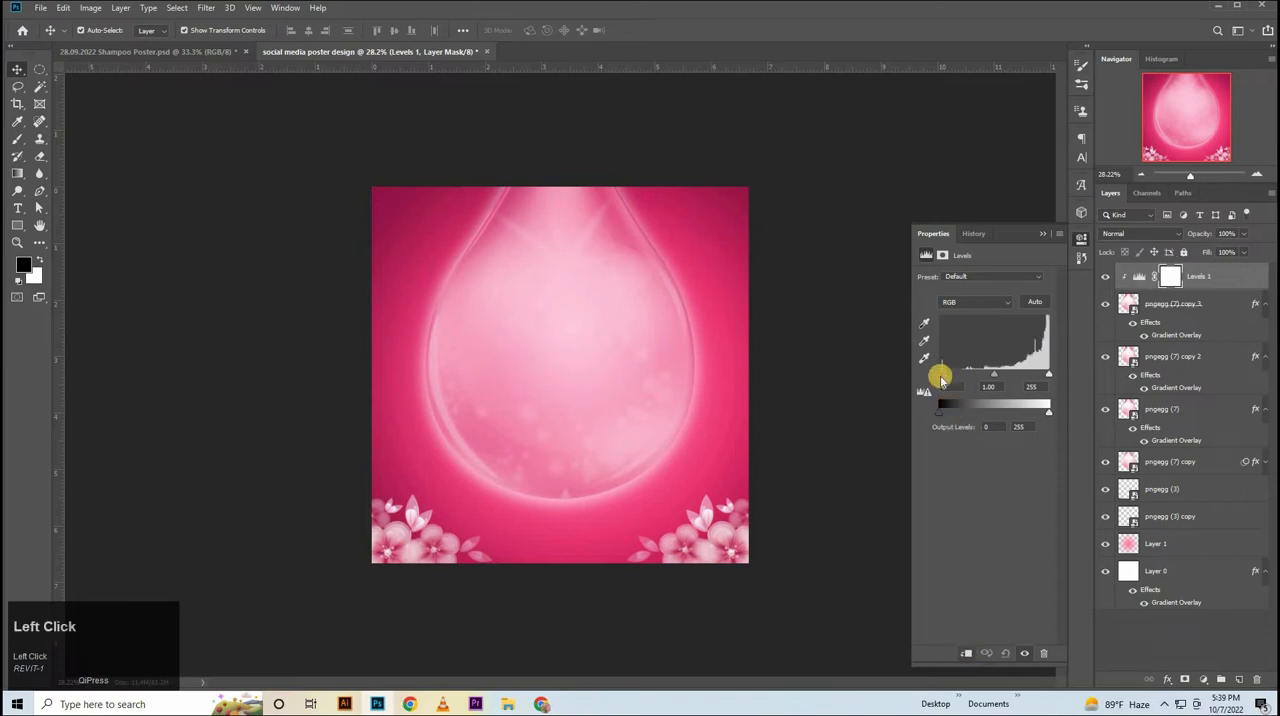
Set the Levels adjustment's shadow input to 54 and its black output level to 21.
{"action": "left_click_drag", "start_coordinate": [940, 378], "coordinate": [964, 375]}
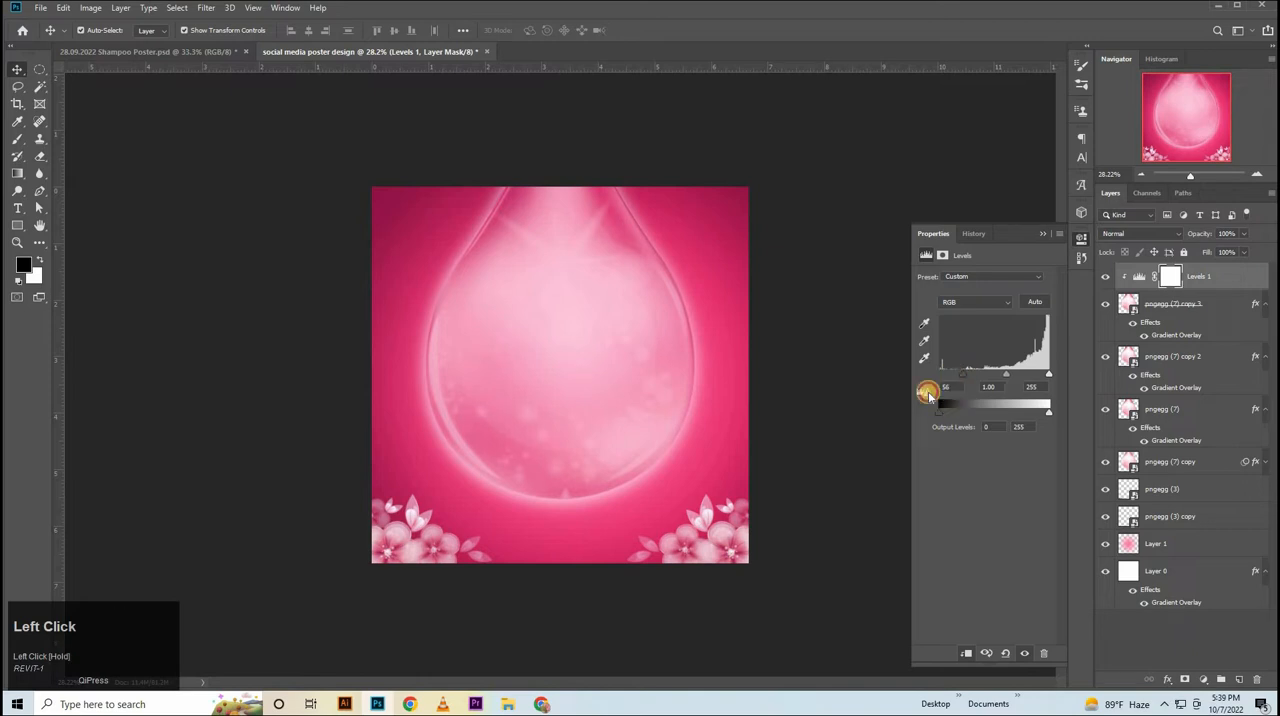
{"action": "left_click", "coordinate": [932, 390]}
{"action": "left_click", "coordinate": [942, 408]}
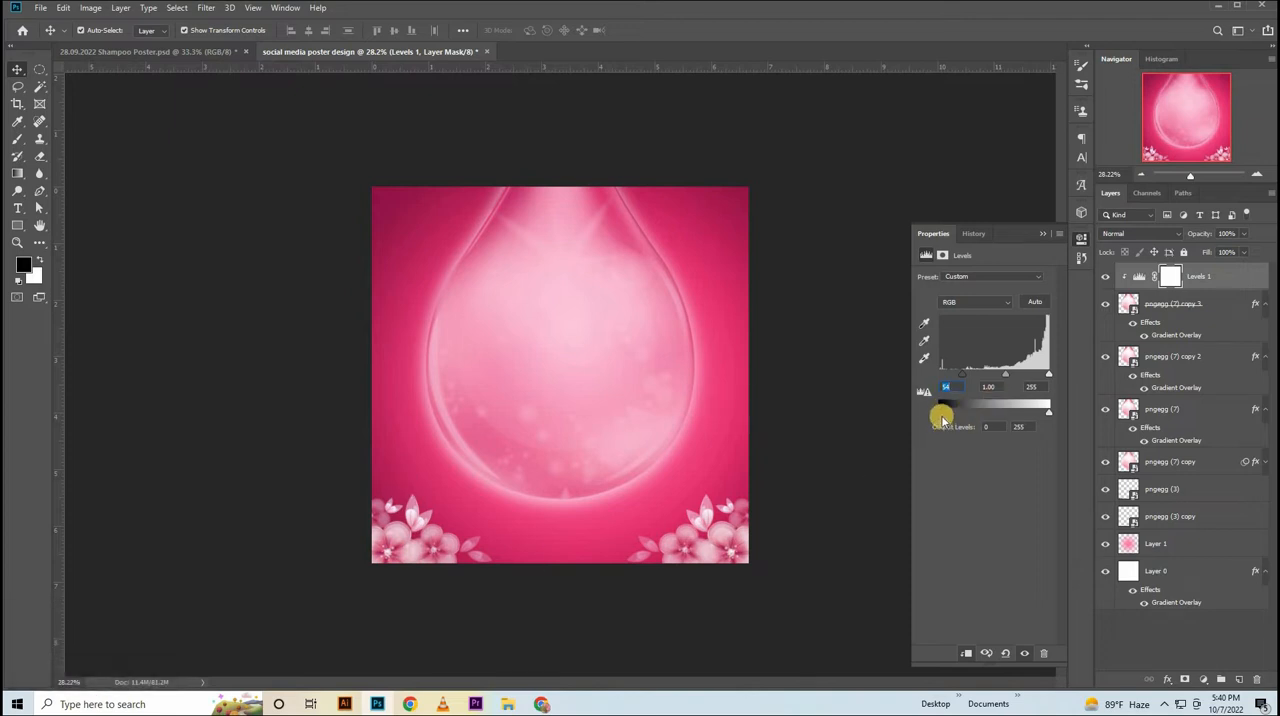
{"action": "left_click_drag", "start_coordinate": [949, 414], "coordinate": [953, 421]}
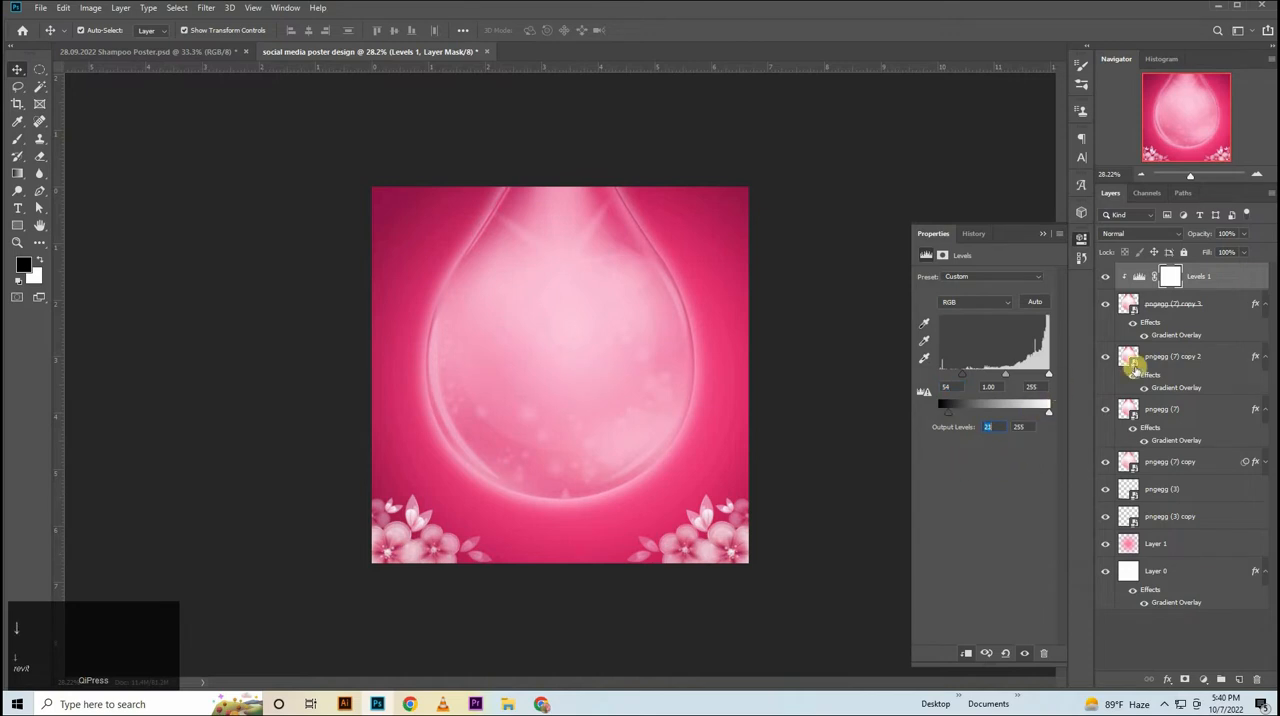
{"action": "left_click", "coordinate": [1078, 239]}
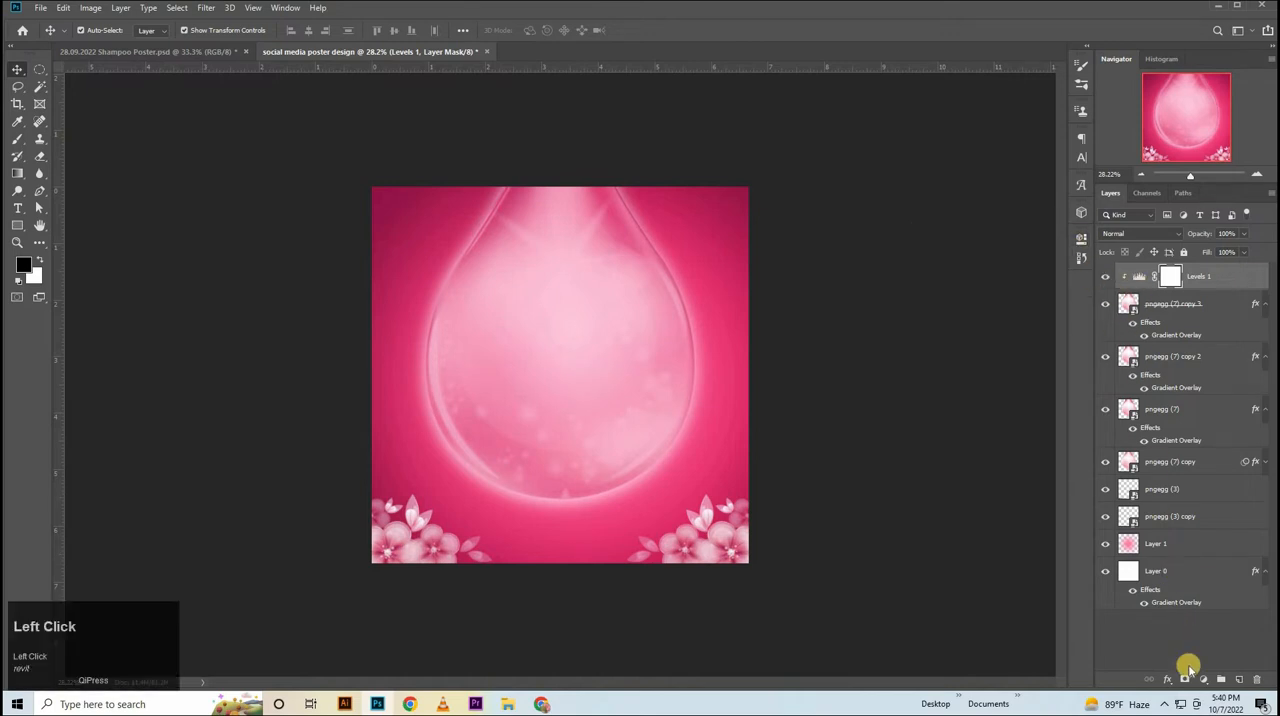
Add a Curves adjustment clipped to the top drop copy and lower the curve to output 146 at input 173.
{"action": "left_click", "coordinate": [1203, 679]}
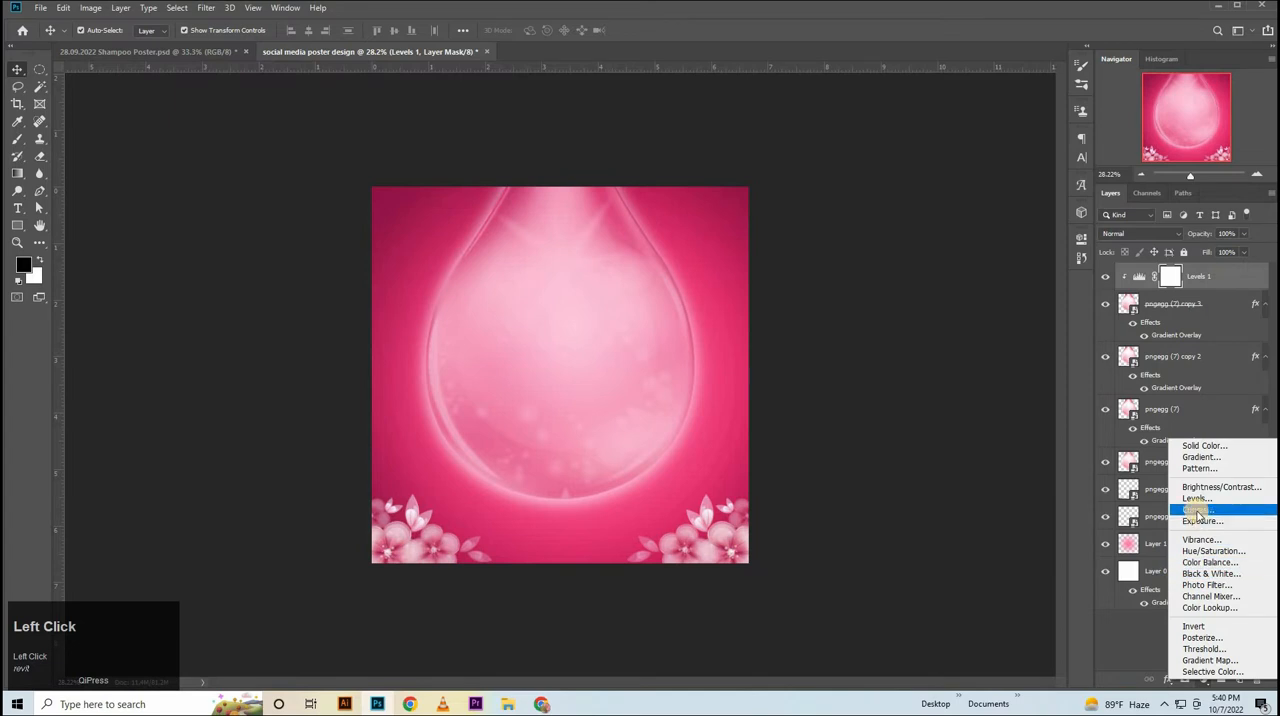
{"action": "left_click", "coordinate": [1197, 509]}
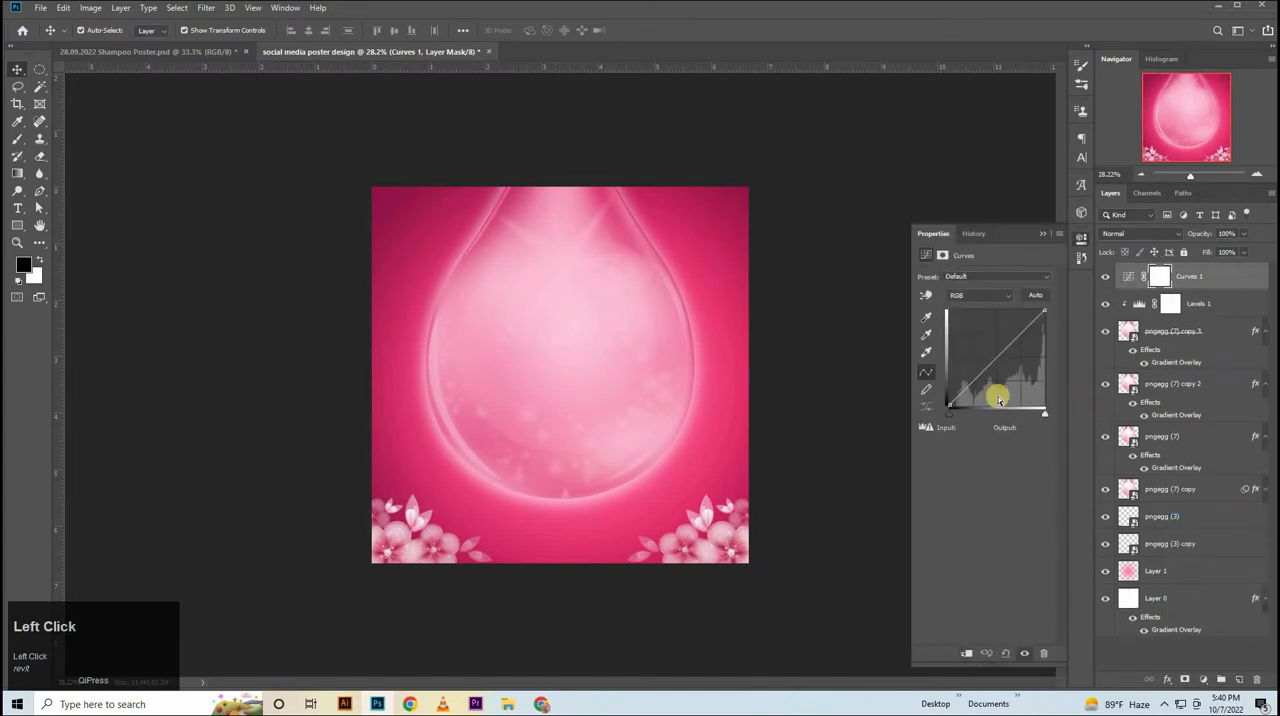
{"action": "key", "text": "ctrl+alt+g"}
{"action": "left_click", "coordinate": [1001, 348]}
{"action": "left_click_drag", "start_coordinate": [1007, 348], "coordinate": [1013, 350]}
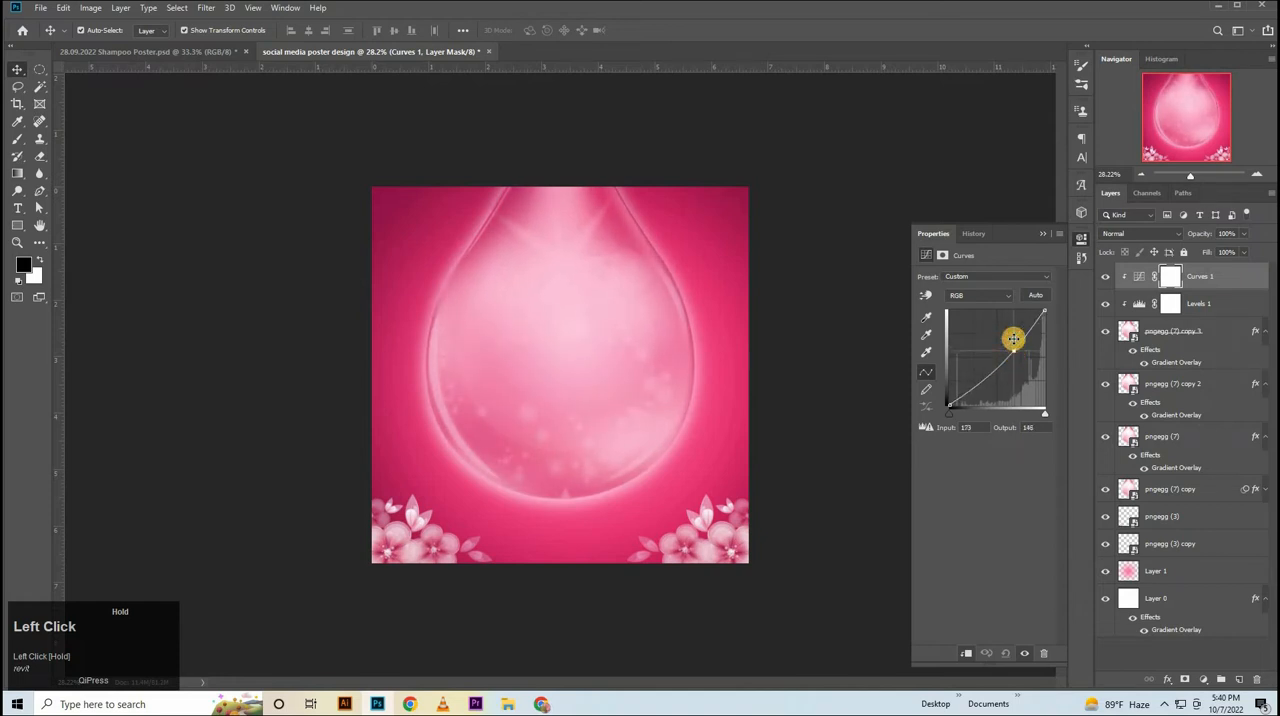
{"action": "left_click", "coordinate": [1104, 279]}
{"action": "left_click", "coordinate": [1104, 279]}
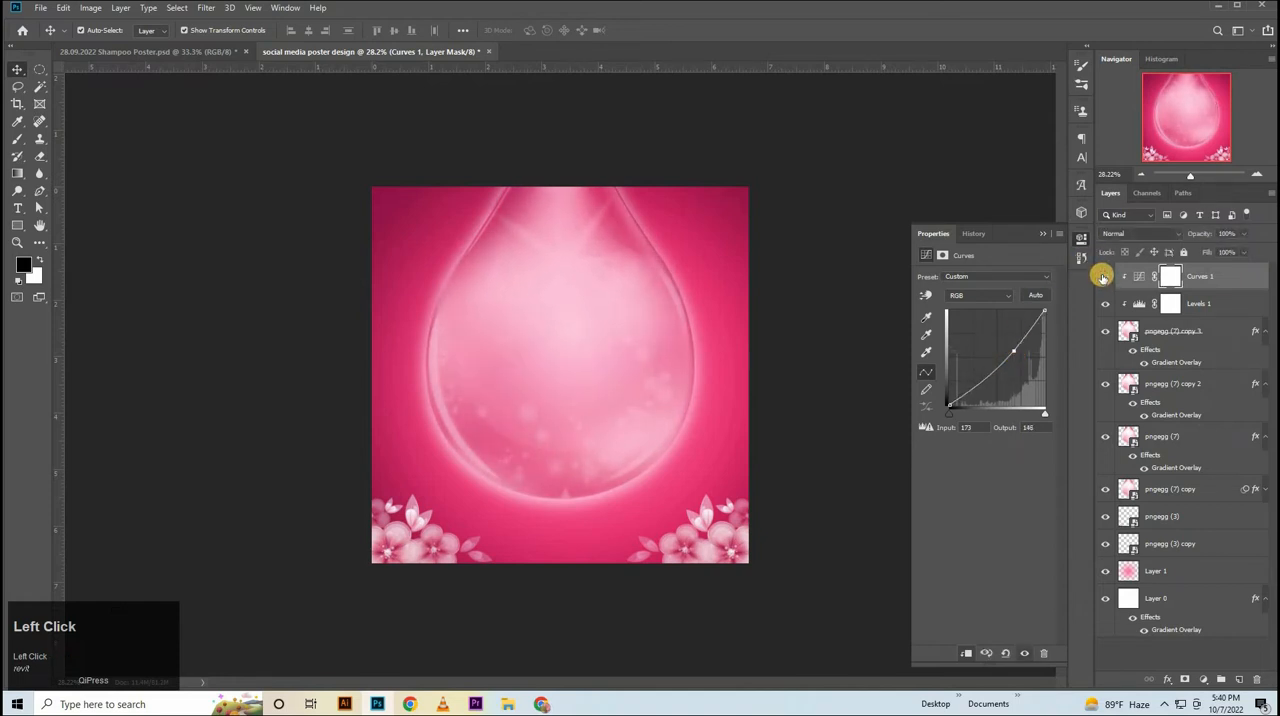
{"action": "left_click", "coordinate": [1104, 279]}
{"action": "left_click", "coordinate": [1104, 279]}
{"action": "left_click", "coordinate": [1080, 241]}
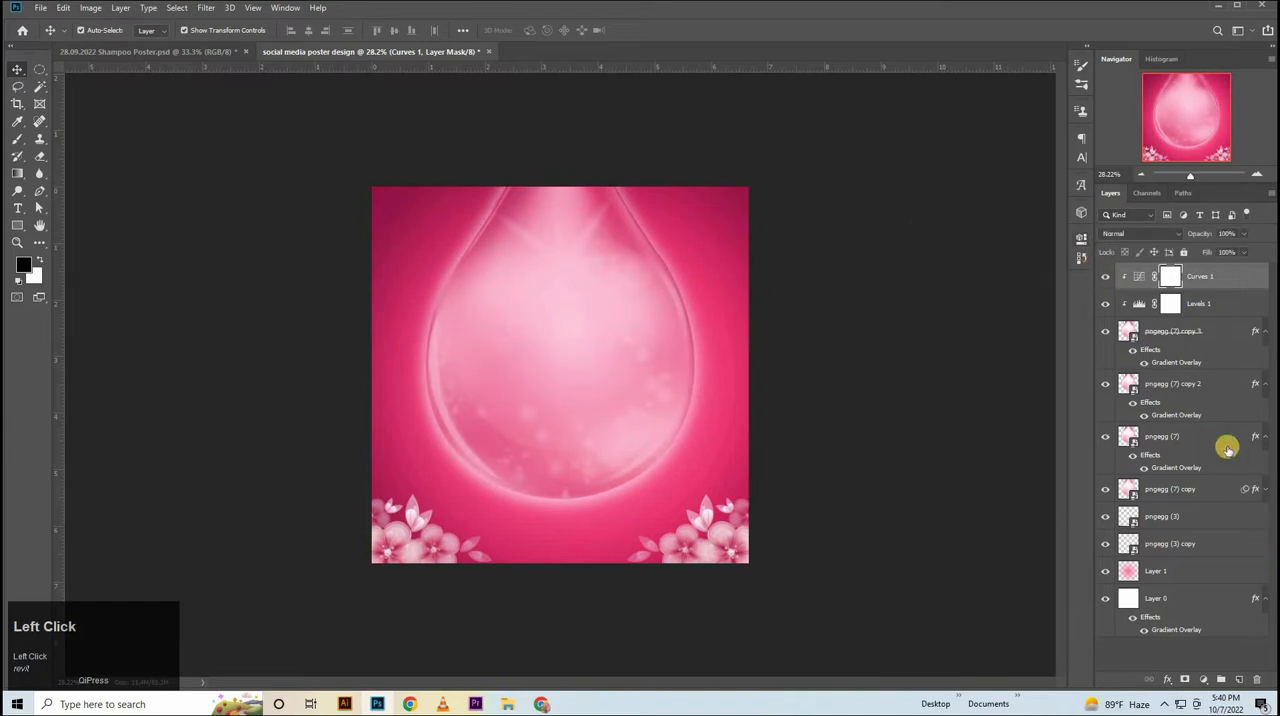
Clip the topmost drop copy, together with its adjustments, to the drop copy below it.
{"action": "left_click", "coordinate": [1140, 363], "text": "ctrl"}
{"action": "left_click", "coordinate": [1130, 366], "text": "alt"}
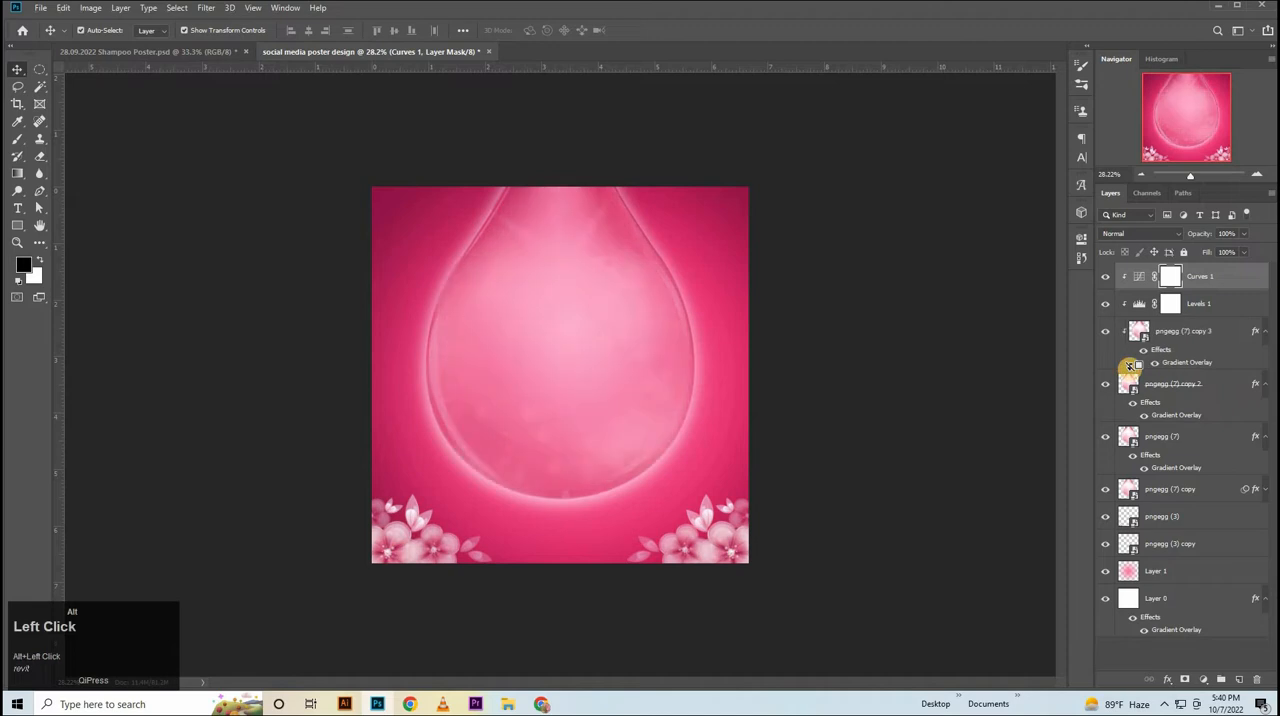
{"action": "scroll", "coordinate": [1171, 486], "scroll_direction": "up", "scroll_amount": 1}
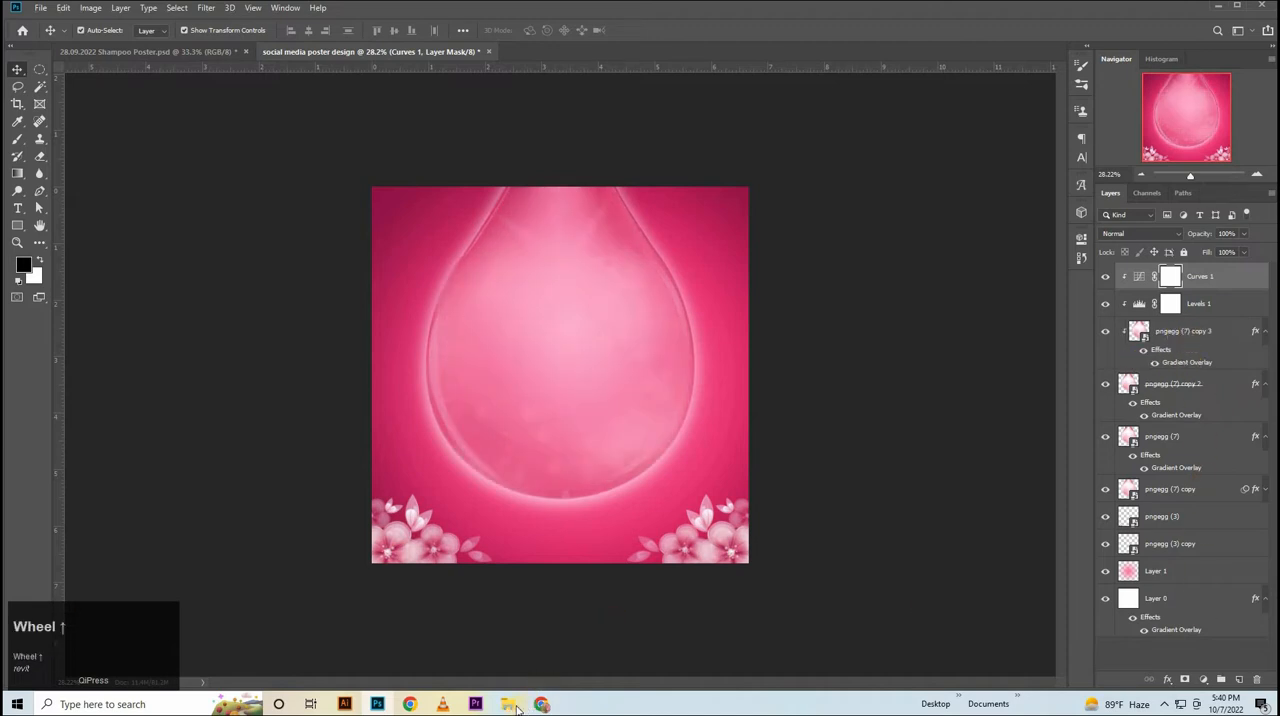
{"action": "left_click", "coordinate": [1172, 332]}
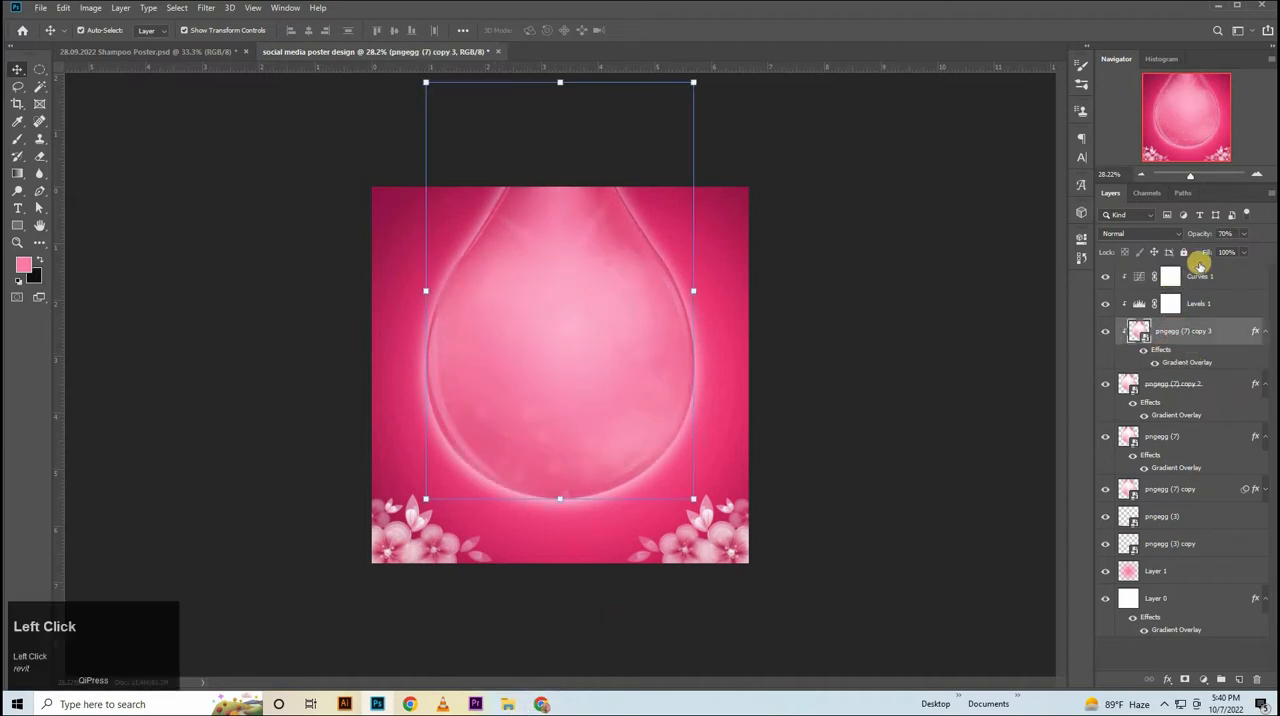
Place pngegg (1).png above the Curves adjustment and enlarge it to about 164% over the drop.
{"action": "left_click", "coordinate": [1228, 278]}
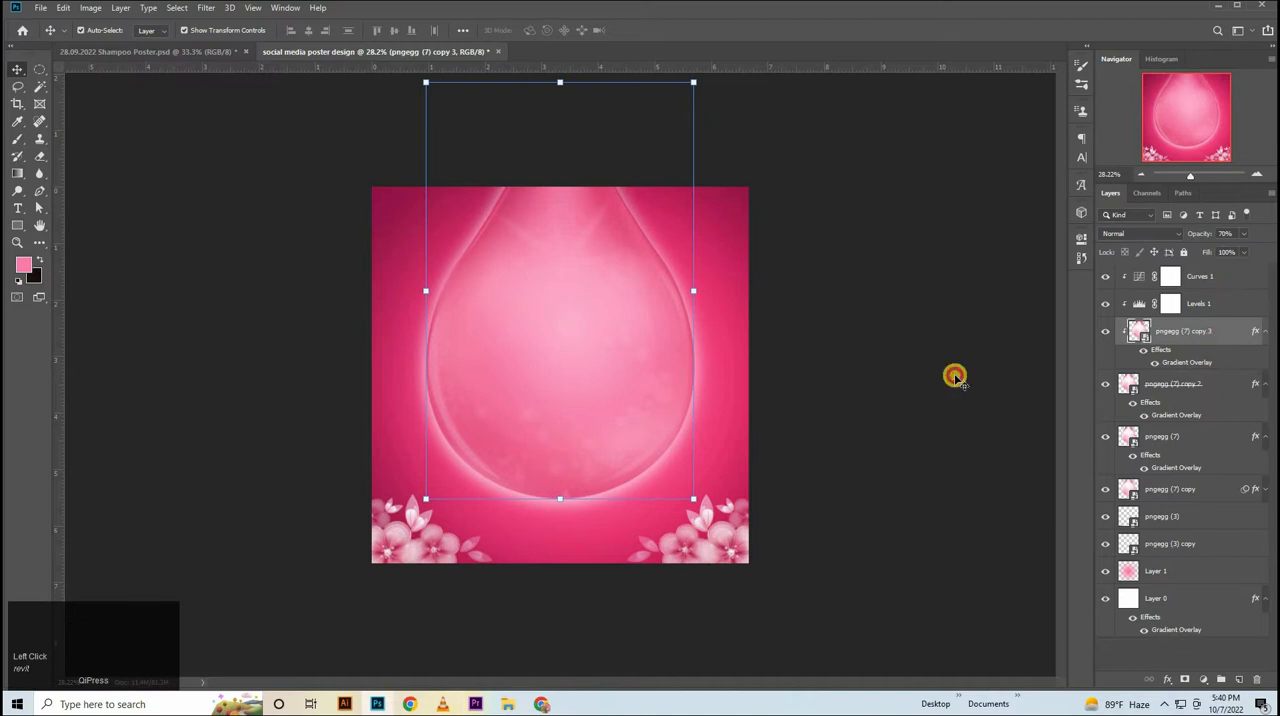
{"action": "left_click", "coordinate": [508, 704]}
{"action": "left_click_drag", "start_coordinate": [230, 95], "coordinate": [596, 361]}
{"action": "left_click_drag", "start_coordinate": [560, 218], "coordinate": [560, 18]}
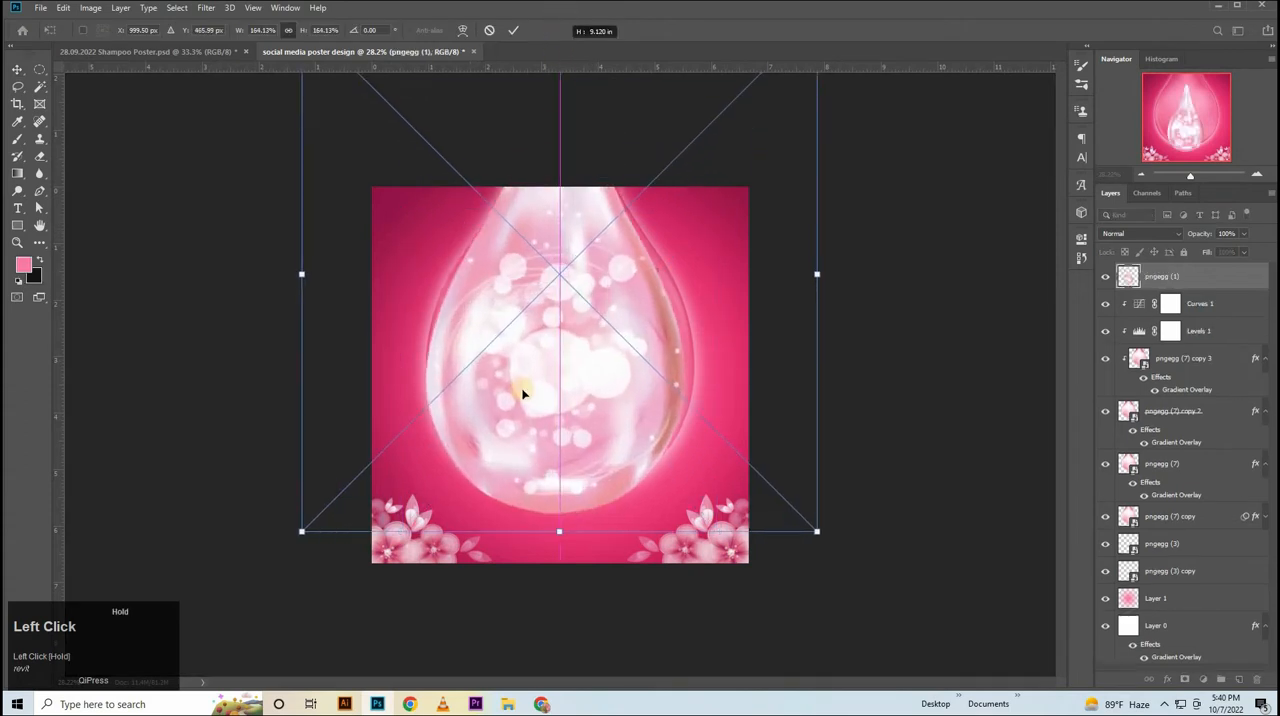
Shrink and reposition the placed bubble drop so it fits inside the large drop, and commit the placement.
{"action": "left_click_drag", "start_coordinate": [522, 389], "coordinate": [523, 375]}
{"action": "left_click_drag", "start_coordinate": [558, 516], "coordinate": [558, 475]}
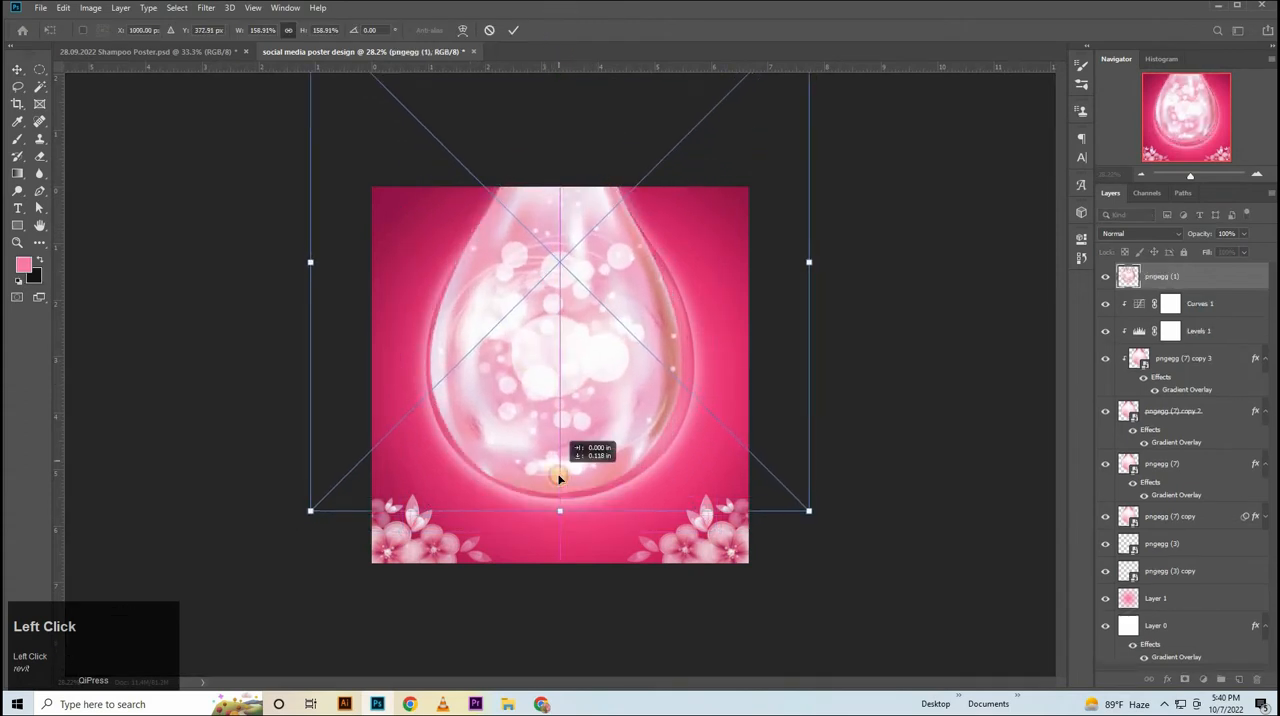
{"action": "left_click_drag", "start_coordinate": [309, 265], "coordinate": [319, 265]}
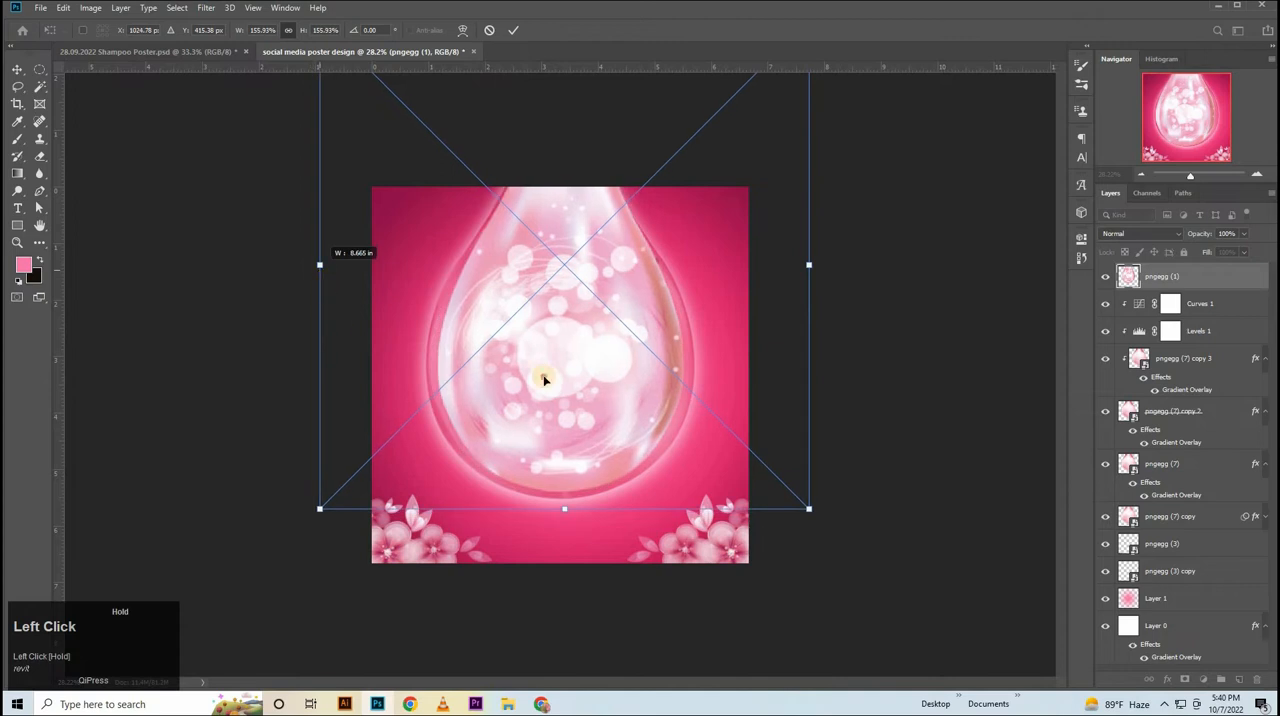
{"action": "left_click_drag", "start_coordinate": [544, 380], "coordinate": [546, 383]}
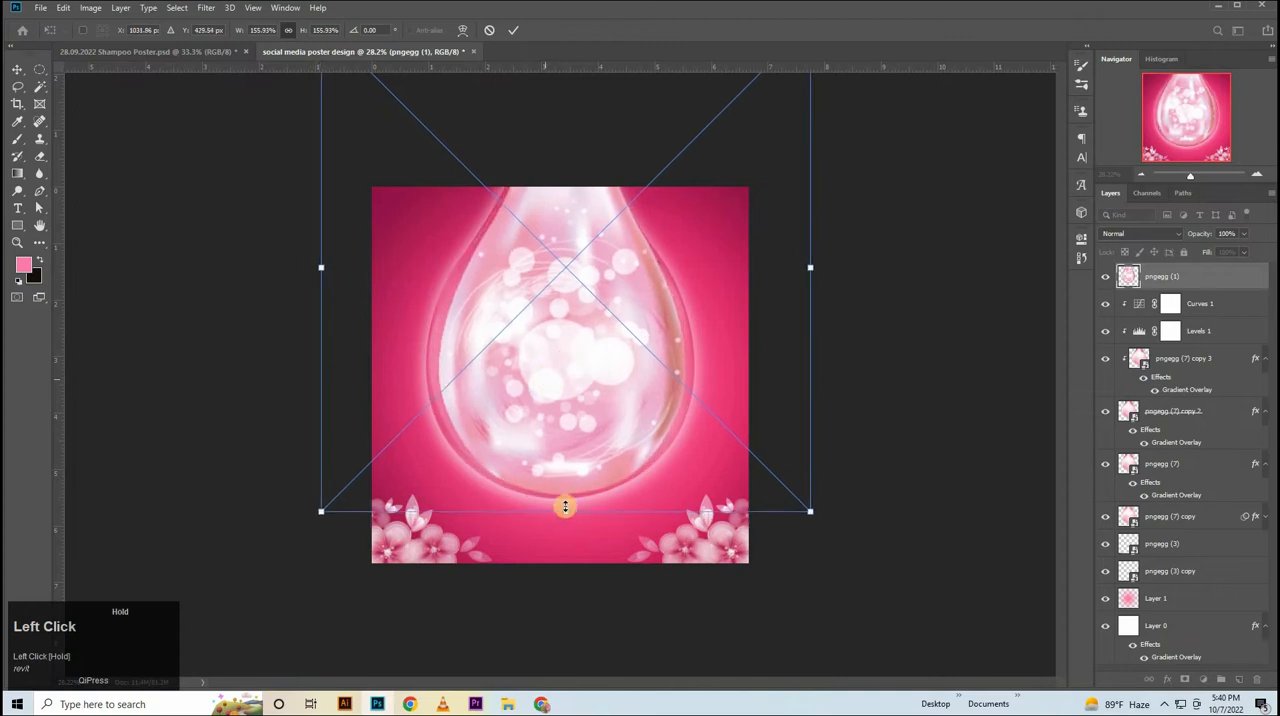
{"action": "left_click_drag", "start_coordinate": [565, 507], "coordinate": [563, 469]}
{"action": "left_click_drag", "start_coordinate": [566, 514], "coordinate": [563, 474]}
{"action": "left_click", "coordinate": [903, 337]}
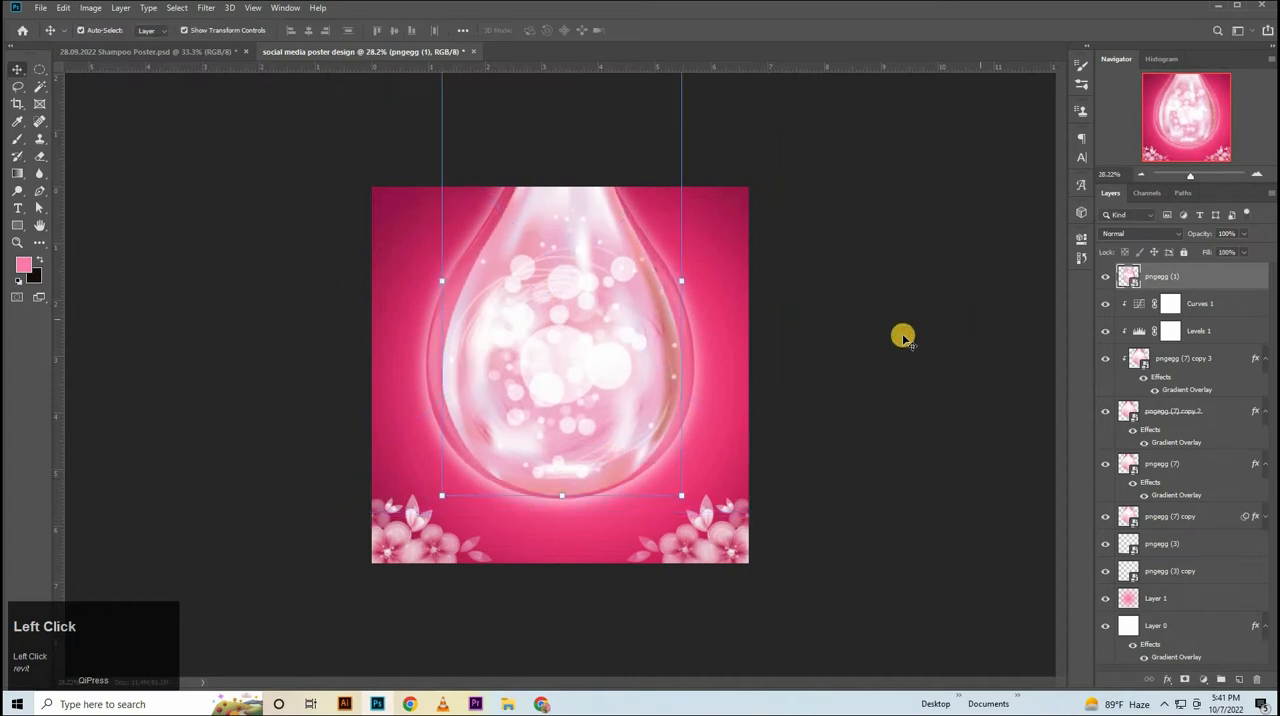
Center the bubble drop layer horizontally on the canvas and clear the selection.
{"action": "key", "text": "ctrl+a"}
{"action": "left_click", "coordinate": [309, 31]}
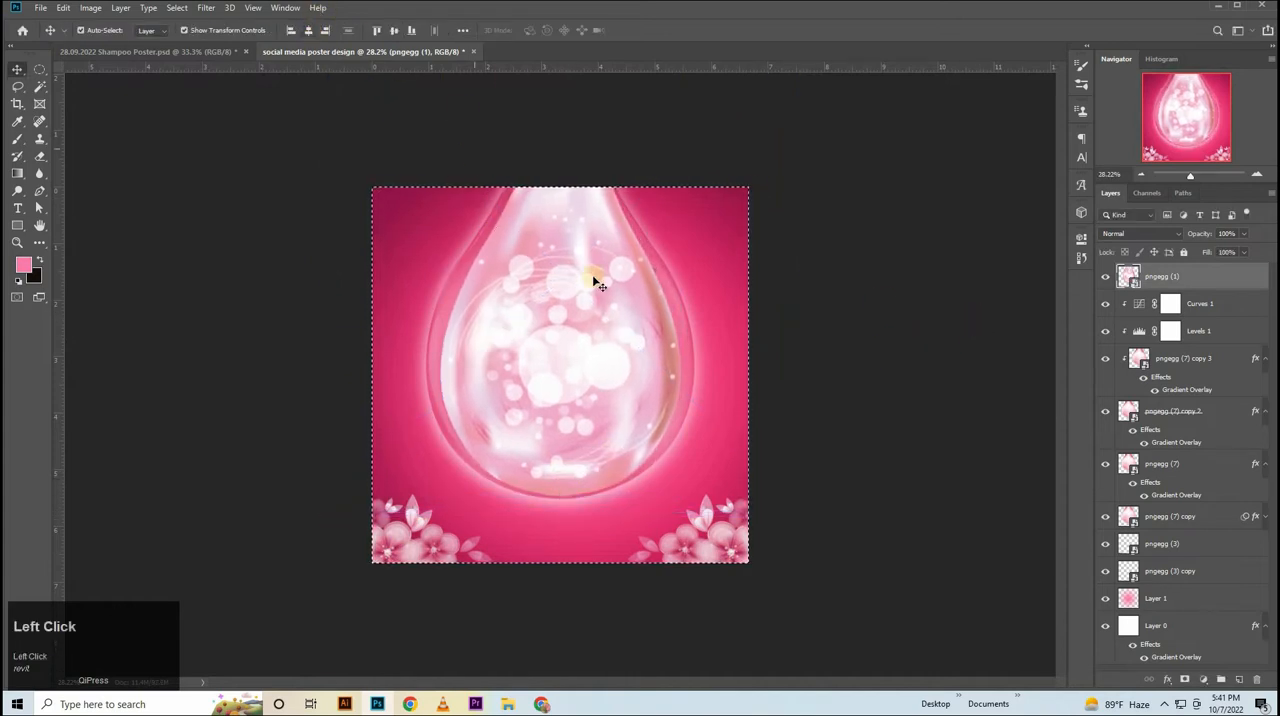
{"action": "key", "text": "ctrl+d"}
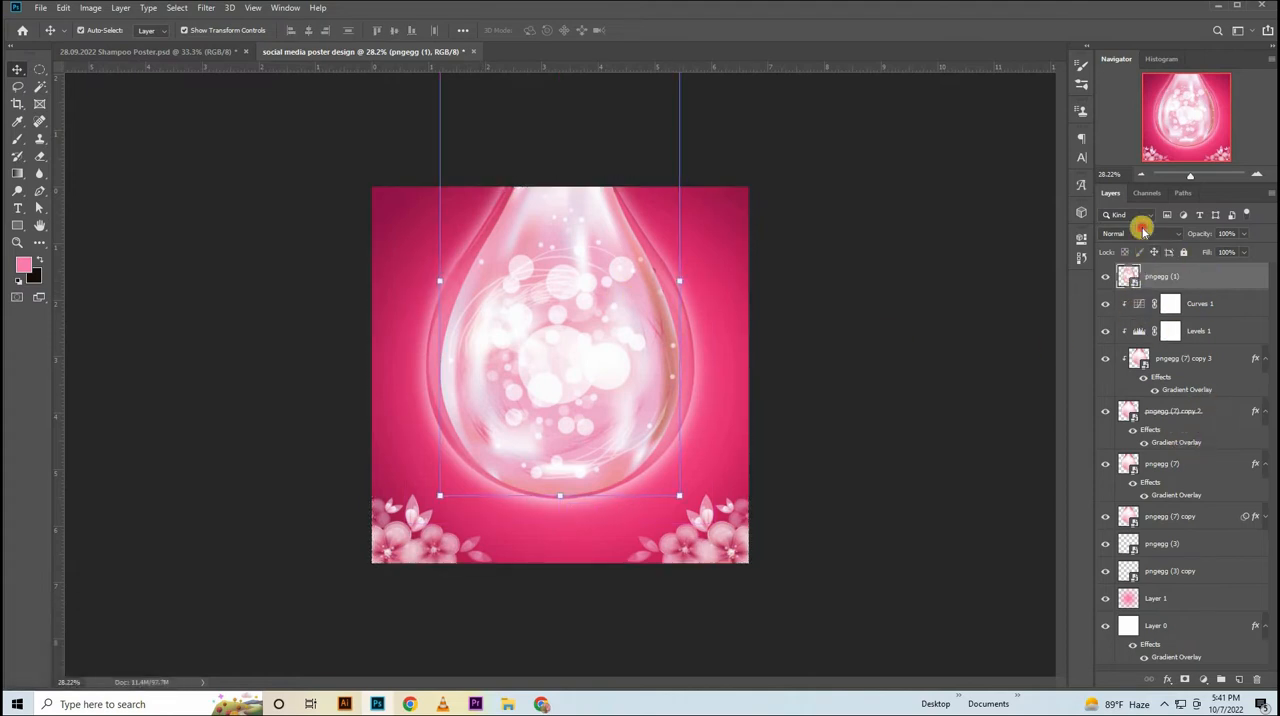
Set the bubble drop layer's blend mode to Pin Light and its opacity to 50%.
{"action": "left_click", "coordinate": [1143, 230]}
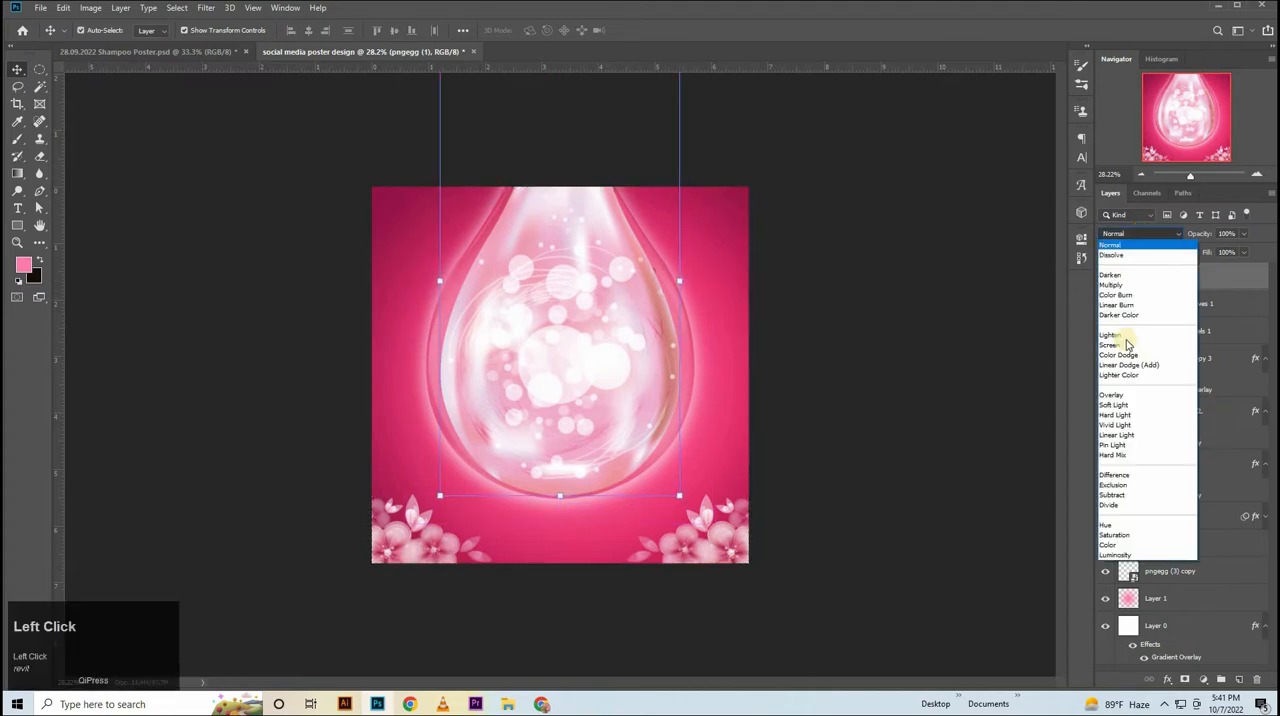
{"action": "left_click", "coordinate": [1115, 445]}
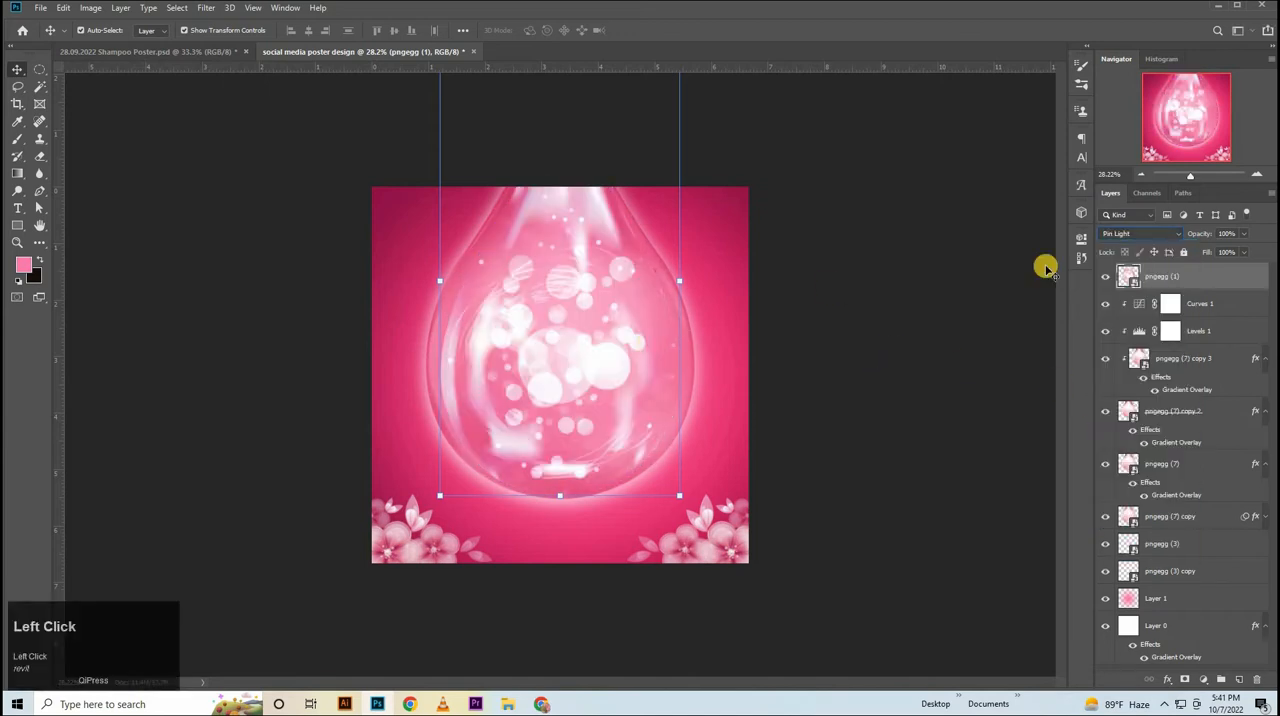
{"action": "left_click", "coordinate": [1230, 233]}
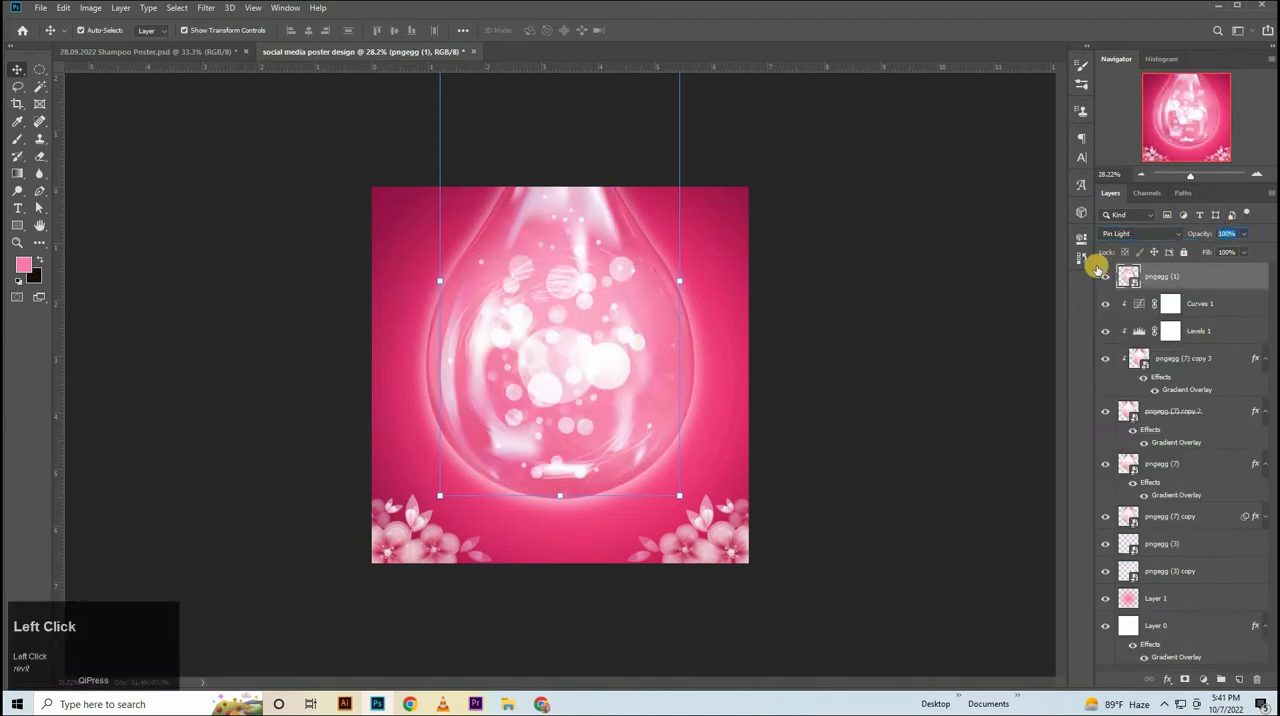
{"action": "type", "text": "50"}
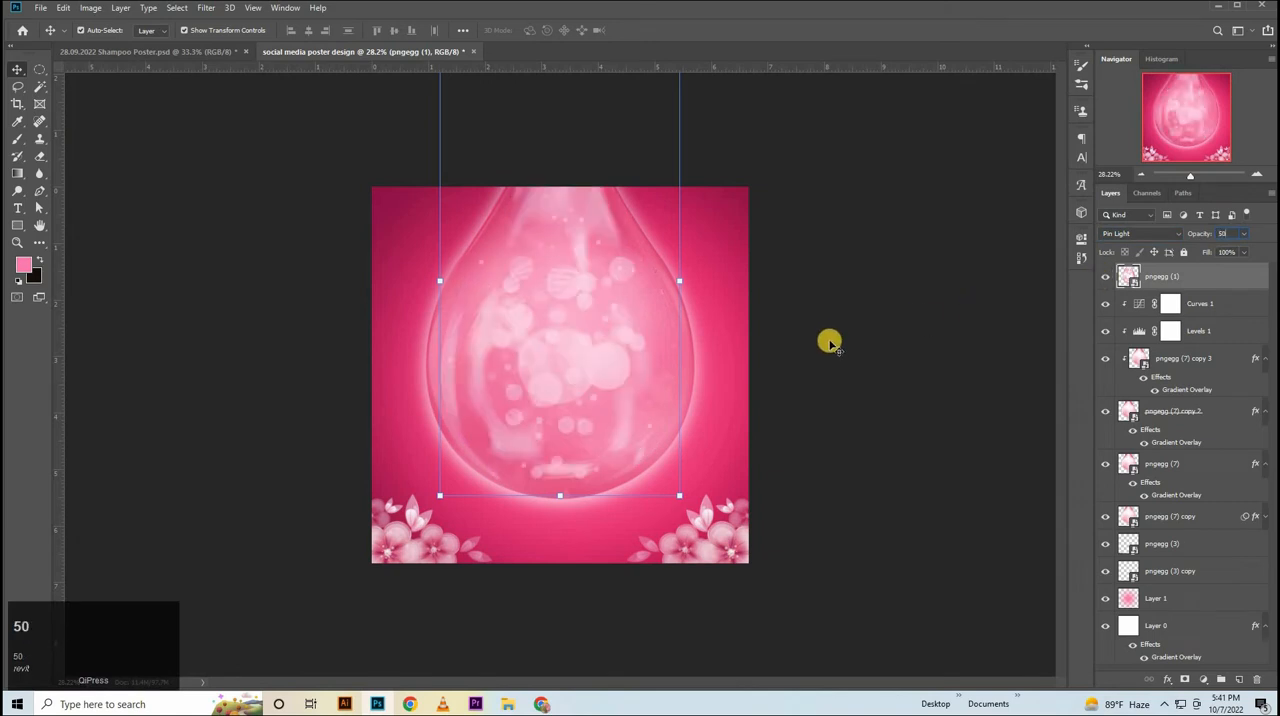
Clip the bubble drop layer to the large drop beneath it and deselect the layer.
{"action": "left_click", "coordinate": [1186, 273]}
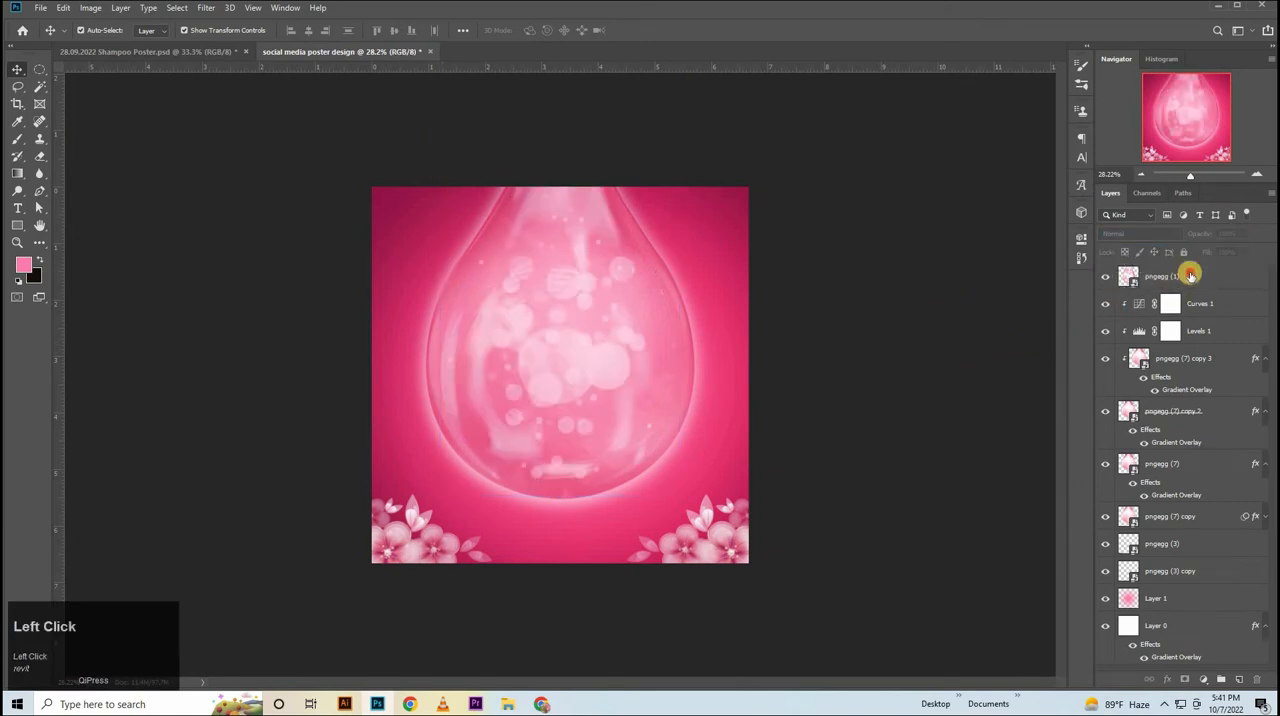
{"action": "left_click", "coordinate": [1137, 285], "text": "alt"}
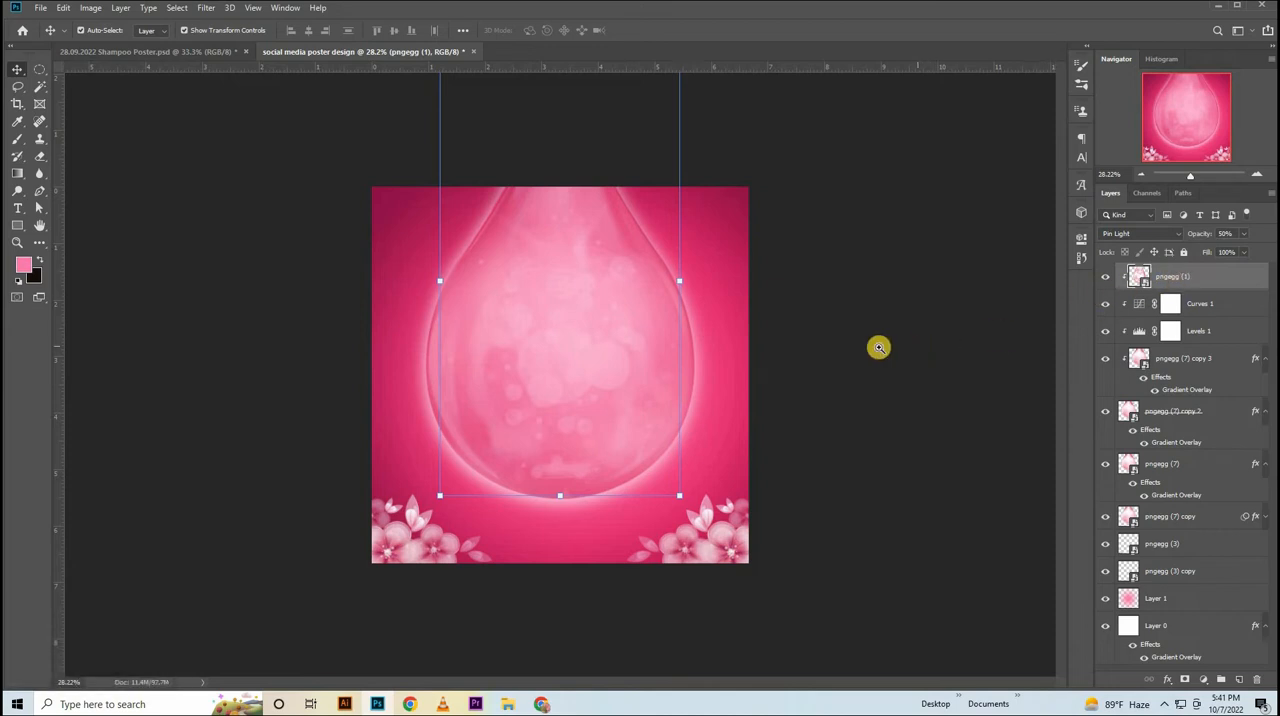
{"action": "left_click_drag", "start_coordinate": [879, 347], "coordinate": [884, 385]}
{"action": "left_click", "coordinate": [1026, 329]}
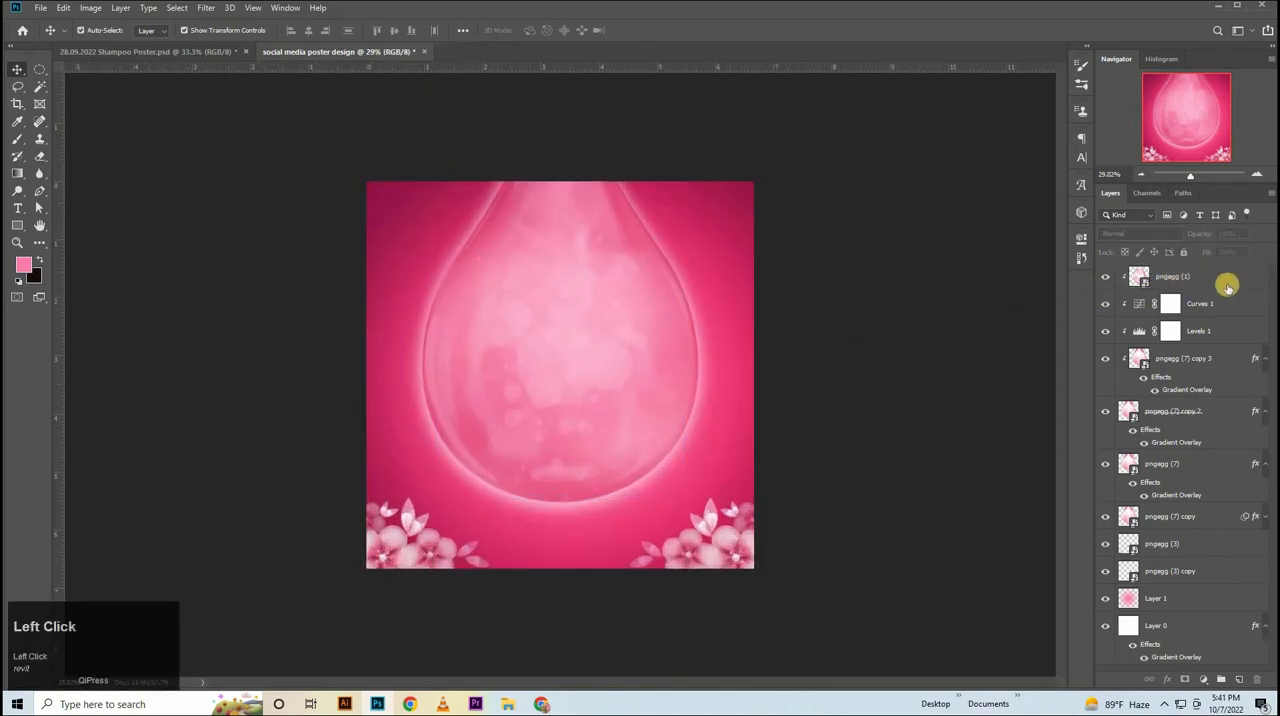
Compare the poster with and without the bubble drop layer and nudge that layer slightly upward.
{"action": "left_click", "coordinate": [1115, 279]}
{"action": "left_click", "coordinate": [1108, 278]}
{"action": "left_click", "coordinate": [1108, 278]}
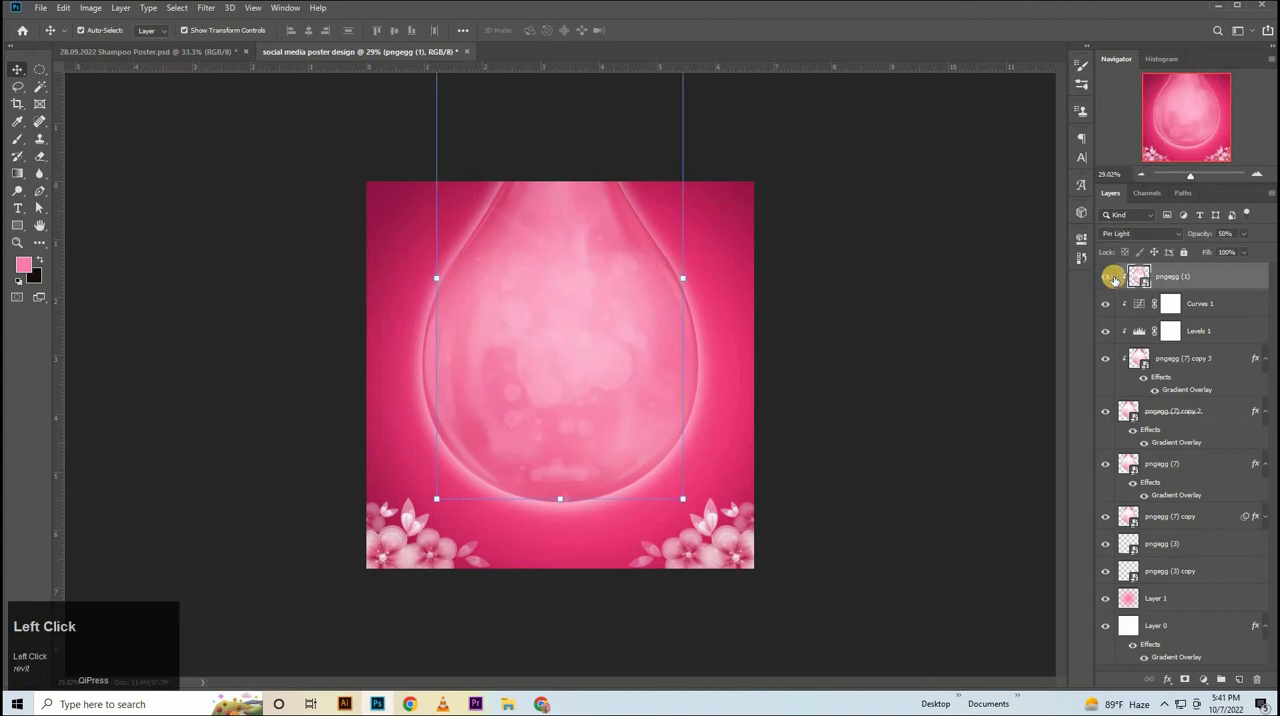
{"action": "key", "text": "Up"}
{"action": "key", "text": "Up"}
{"action": "key", "text": "Up"}
{"action": "key", "text": "Up"}
{"action": "key", "text": "Up"}
{"action": "key", "text": "Up"}
{"action": "key", "text": "Up"}
{"action": "key", "text": "Up"}
{"action": "key", "text": "Up"}
{"action": "key", "text": "Up"}
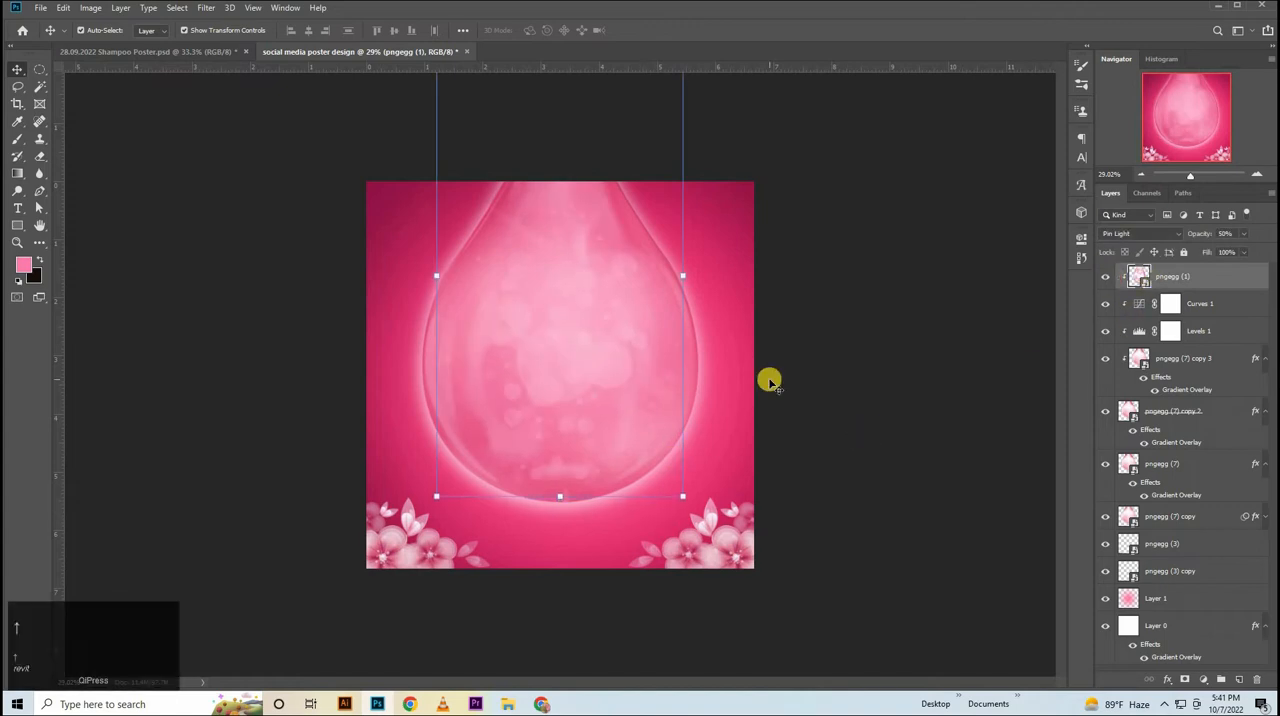
{"action": "left_click", "coordinate": [862, 372]}
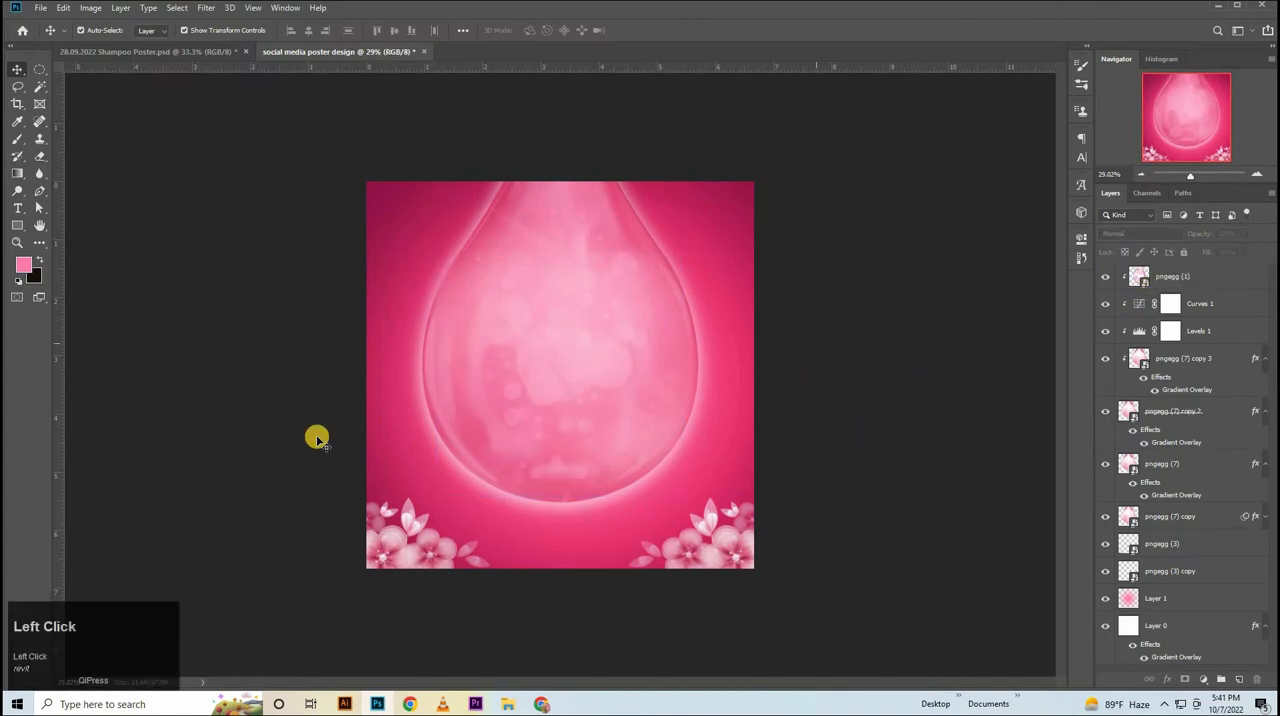
Place Commercial Real Estate Financial Construction.jpg on top of all layers and scale it to about 56% over the drop.
{"action": "left_click", "coordinate": [511, 708]}
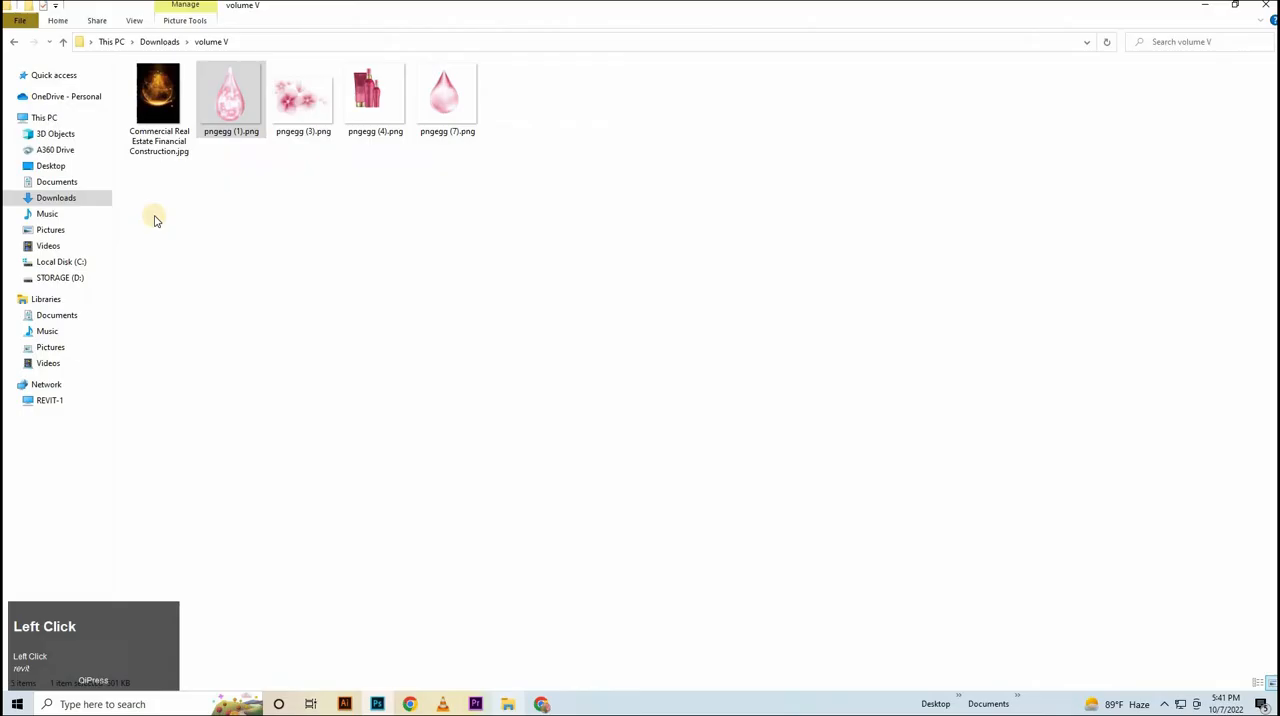
{"action": "left_click_drag", "start_coordinate": [158, 100], "coordinate": [566, 376]}
{"action": "left_click", "coordinate": [937, 327]}
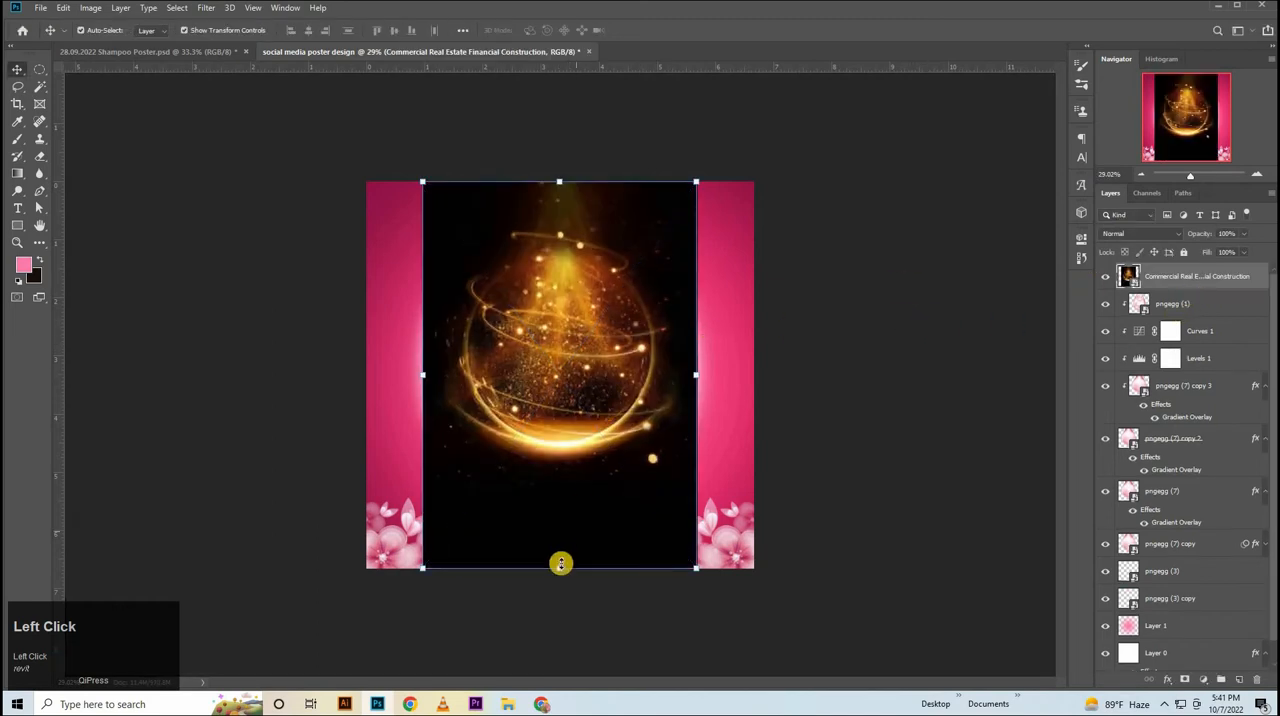
{"action": "left_click_drag", "start_coordinate": [565, 593], "coordinate": [573, 545]}
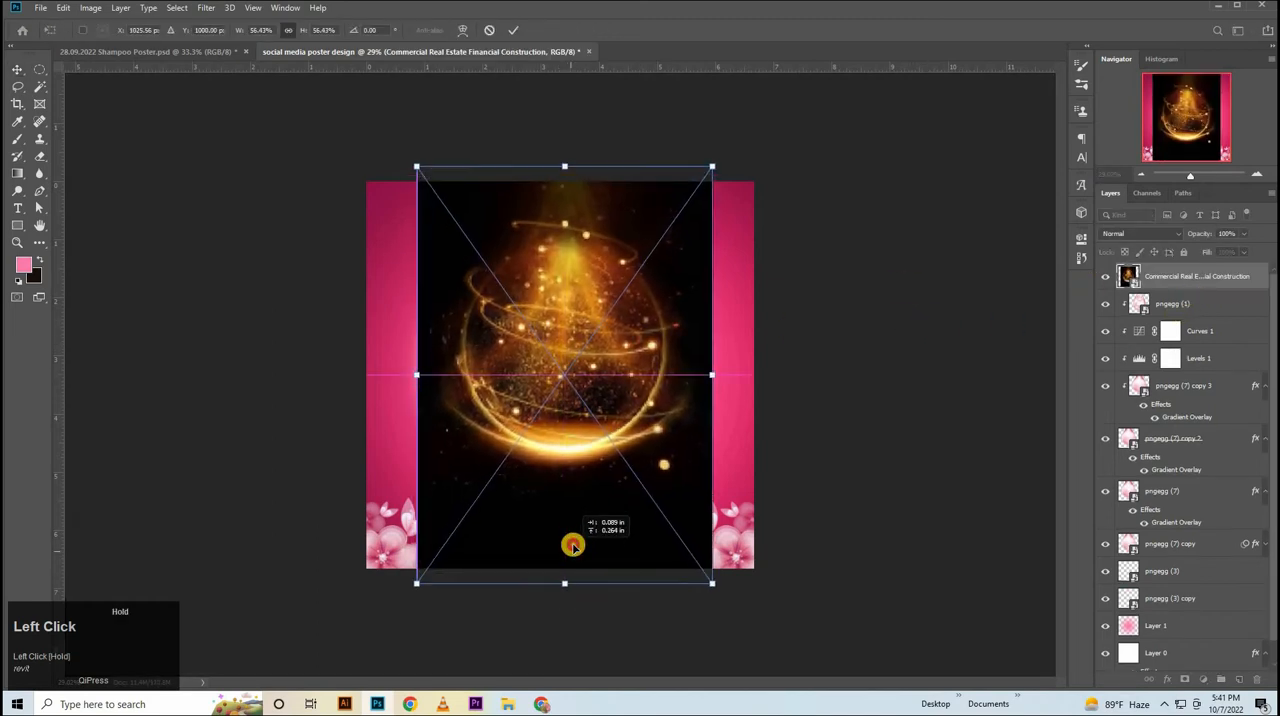
{"action": "left_click", "coordinate": [990, 392]}
Set the golden light image's blend mode to Screen, and enlarge it to about 60% while shifting it lower in the drop.
{"action": "left_click", "coordinate": [1140, 233]}
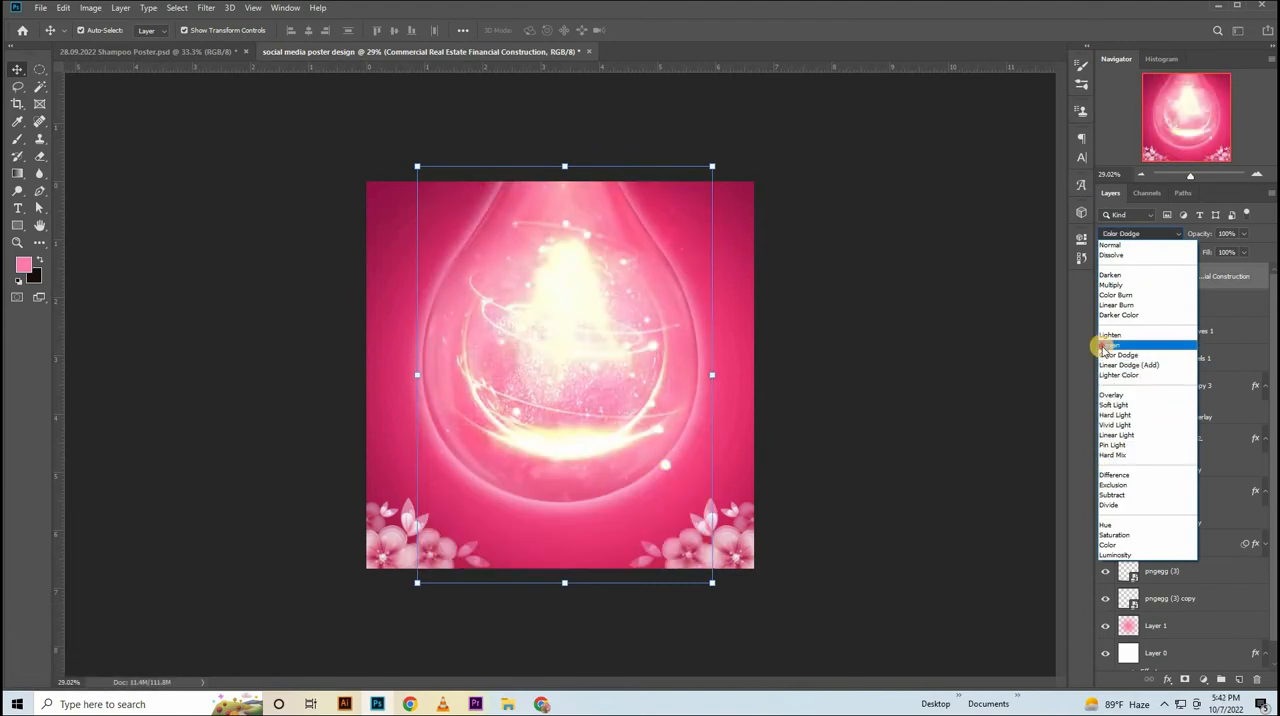
{"action": "left_click", "coordinate": [1106, 345]}
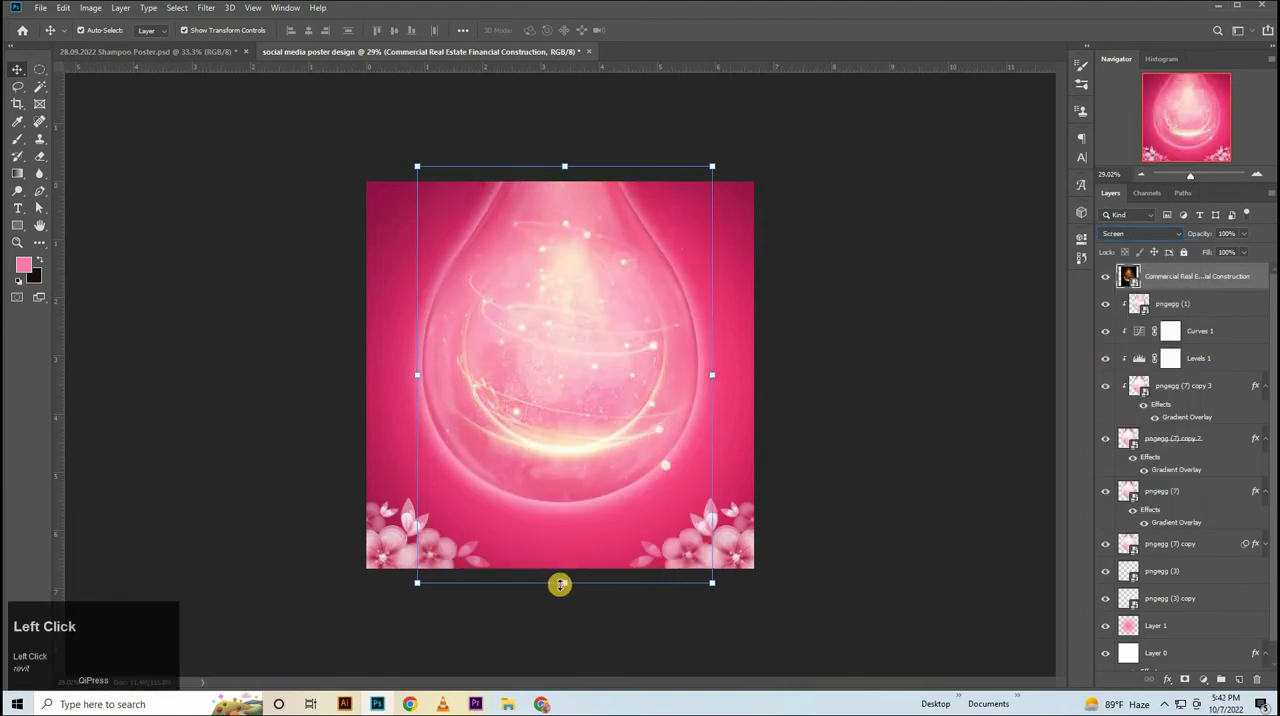
{"action": "left_click_drag", "start_coordinate": [560, 584], "coordinate": [566, 609]}
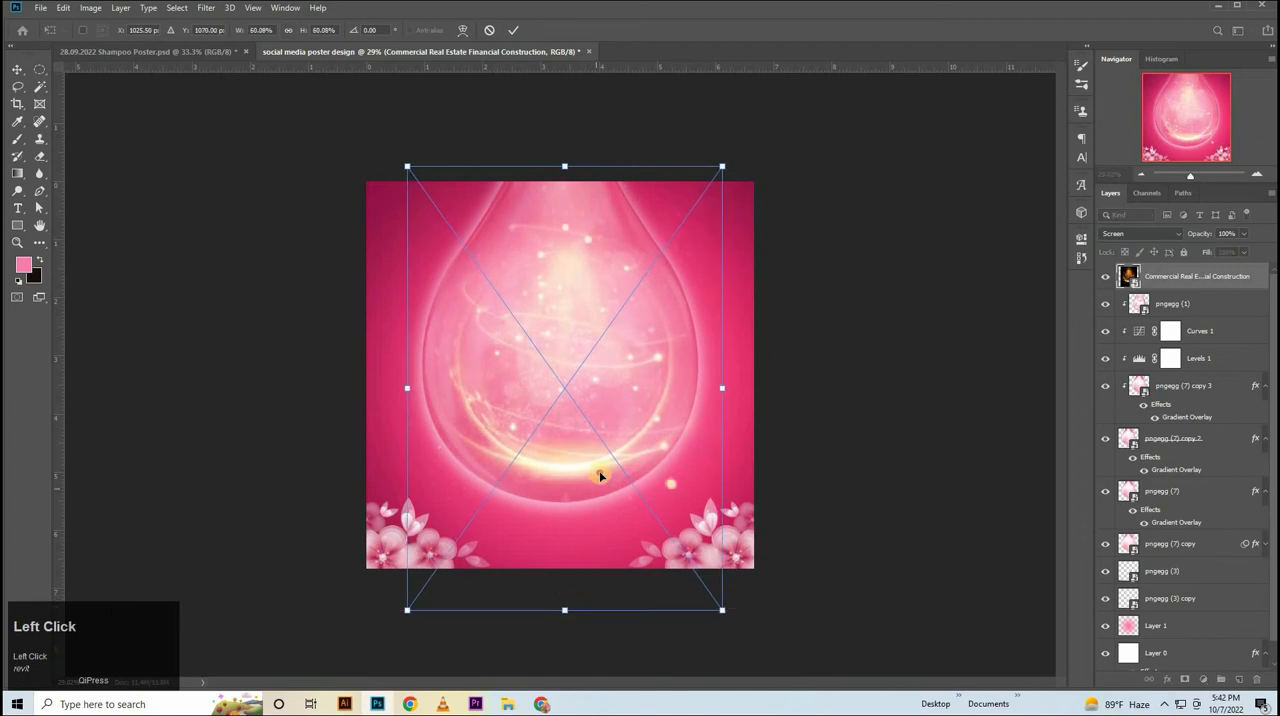
{"action": "left_click_drag", "start_coordinate": [600, 477], "coordinate": [598, 484]}
Center the golden light image horizontally on the canvas and clear the selection.
{"action": "key", "text": "ctrl+a"}
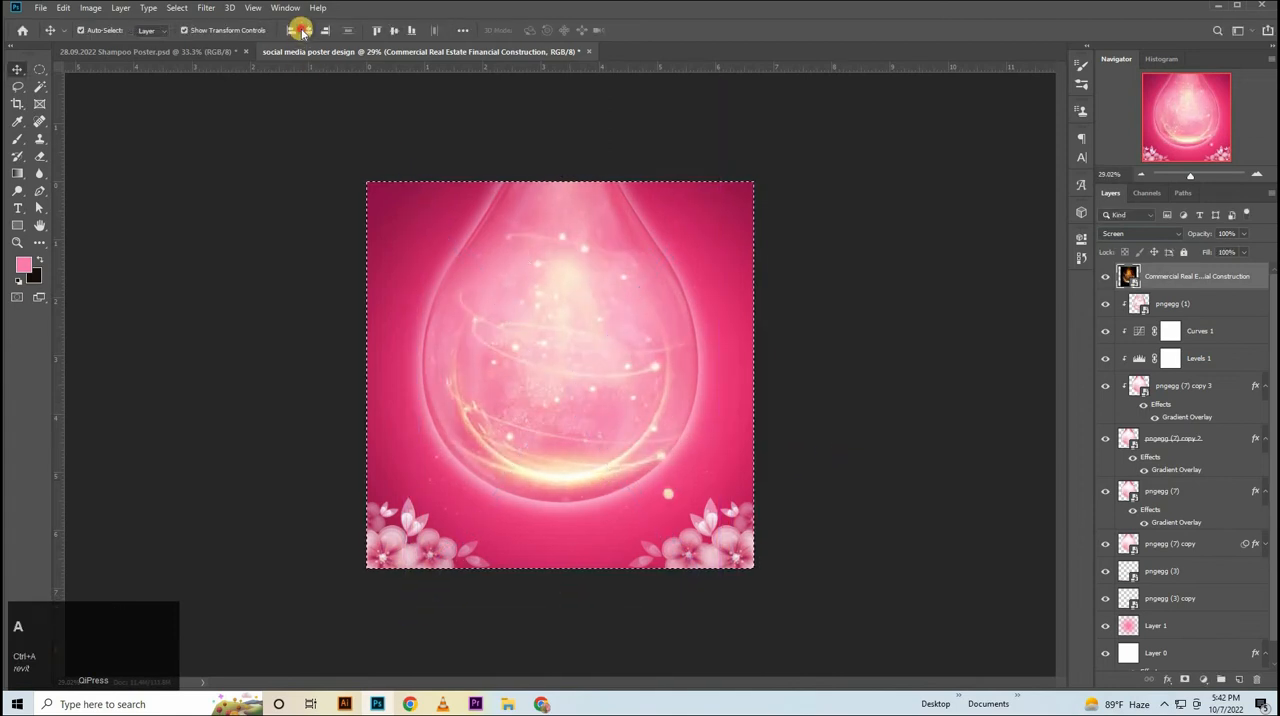
{"action": "left_click", "coordinate": [301, 31]}
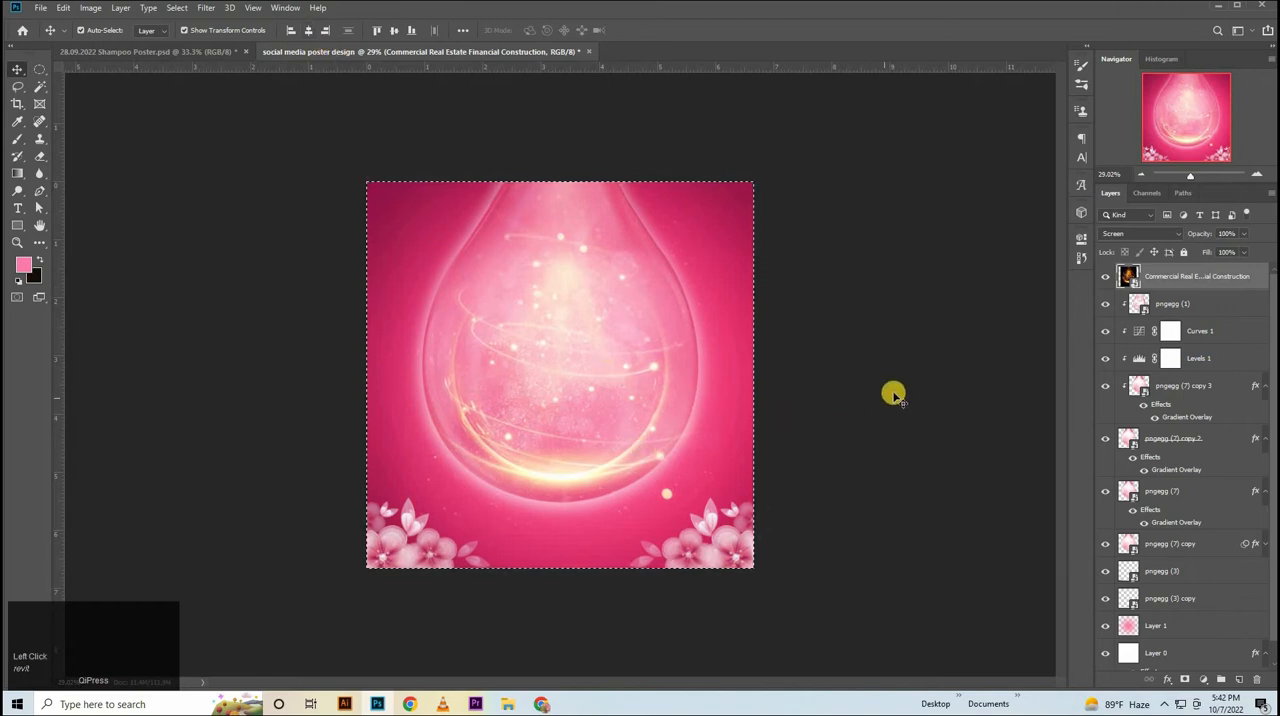
{"action": "key", "text": "ctrl+d"}
Transform the golden light image to about 57% scale and move it down so its bright arc sits near the drop's base.
{"action": "key", "text": "ctrl+t"}
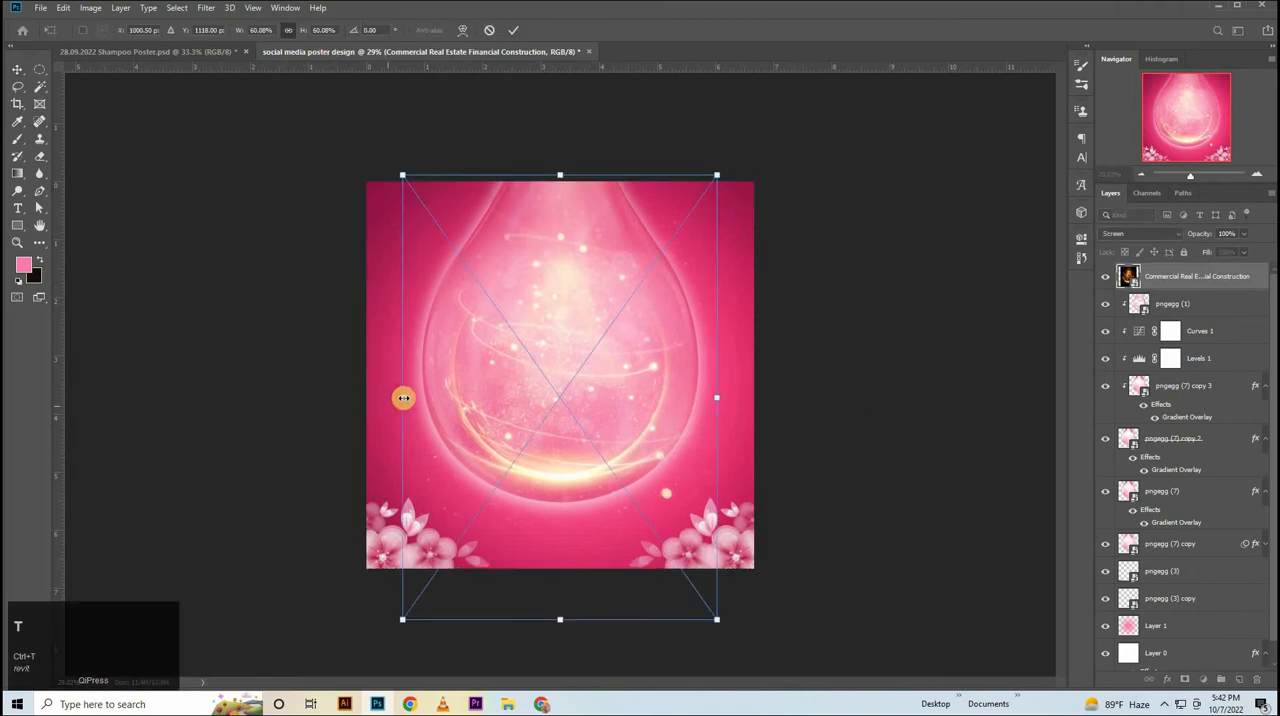
{"action": "left_click_drag", "start_coordinate": [404, 398], "coordinate": [706, 398]}
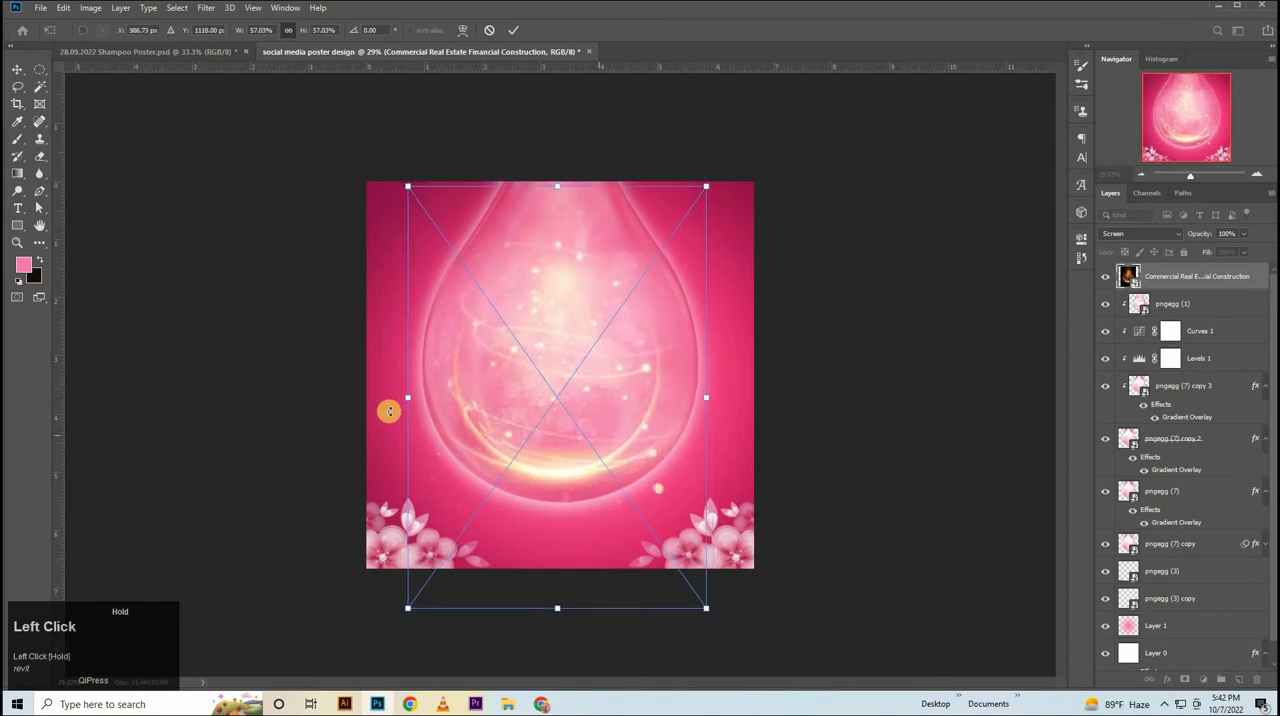
{"action": "left_click_drag", "start_coordinate": [410, 398], "coordinate": [417, 400]}
{"action": "left_click_drag", "start_coordinate": [559, 179], "coordinate": [561, 168]}
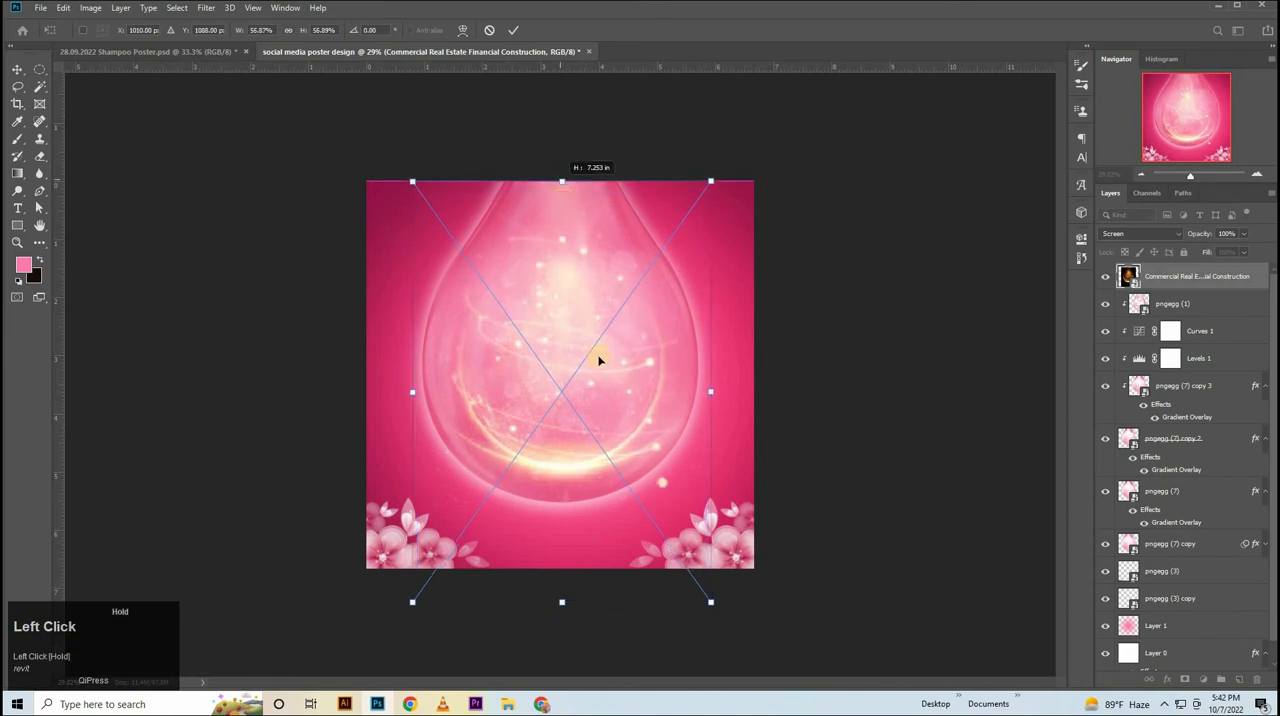
{"action": "key", "text": "shift+Down"}
{"action": "key", "text": "shift+Down"}
{"action": "key", "text": "shift+Down"}
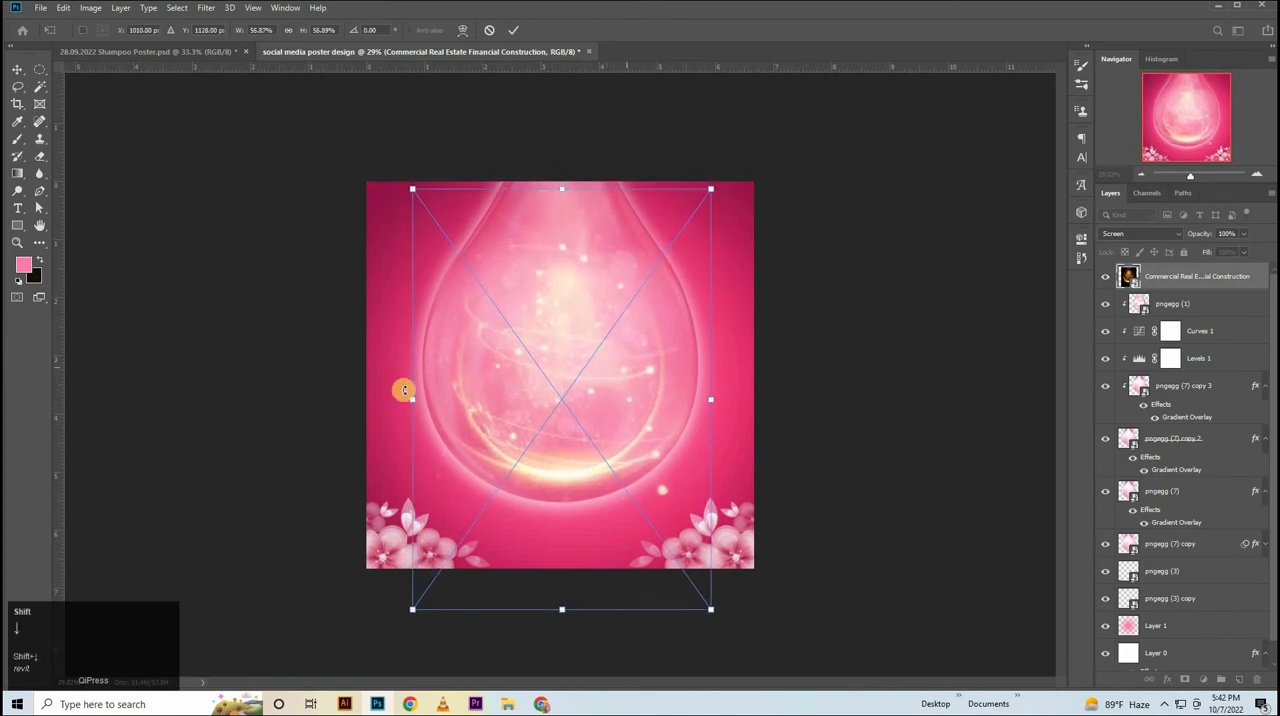
Scale the golden light image to about 58%, with its upper edge at the canvas top and its arc at the drop's base.
{"action": "left_click_drag", "start_coordinate": [415, 400], "coordinate": [417, 400]}
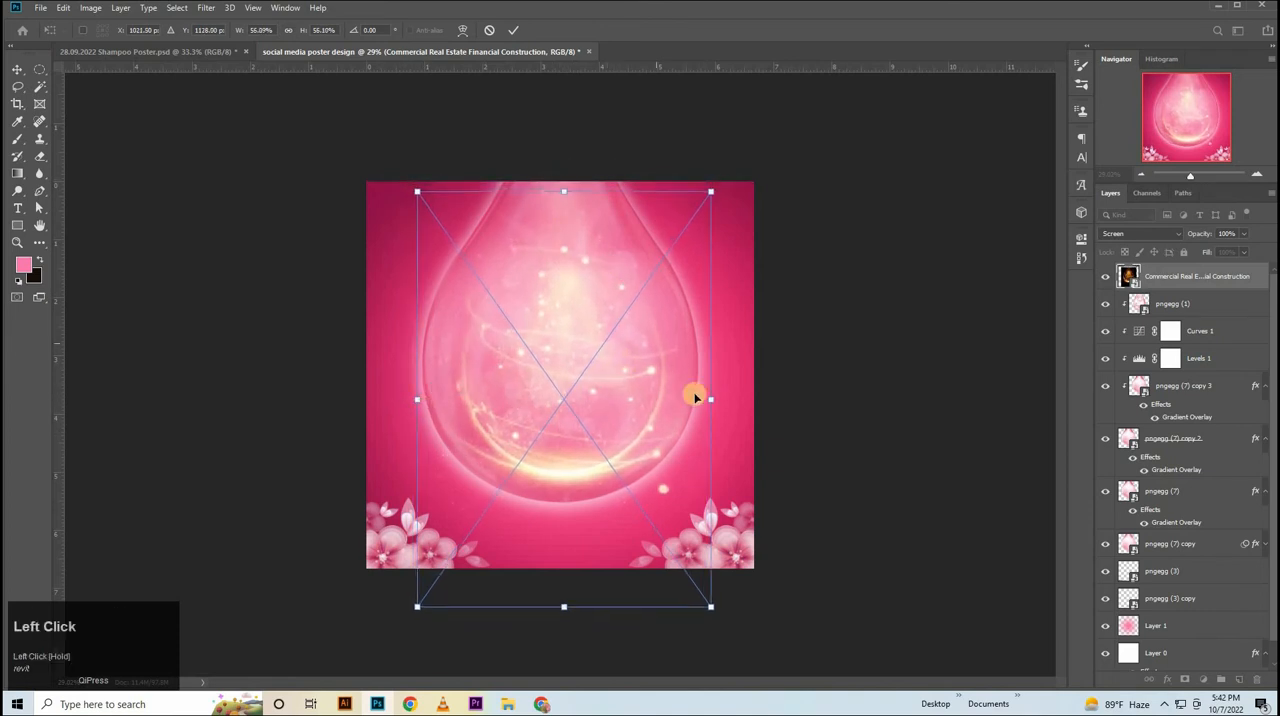
{"action": "left_click_drag", "start_coordinate": [710, 394], "coordinate": [707, 396]}
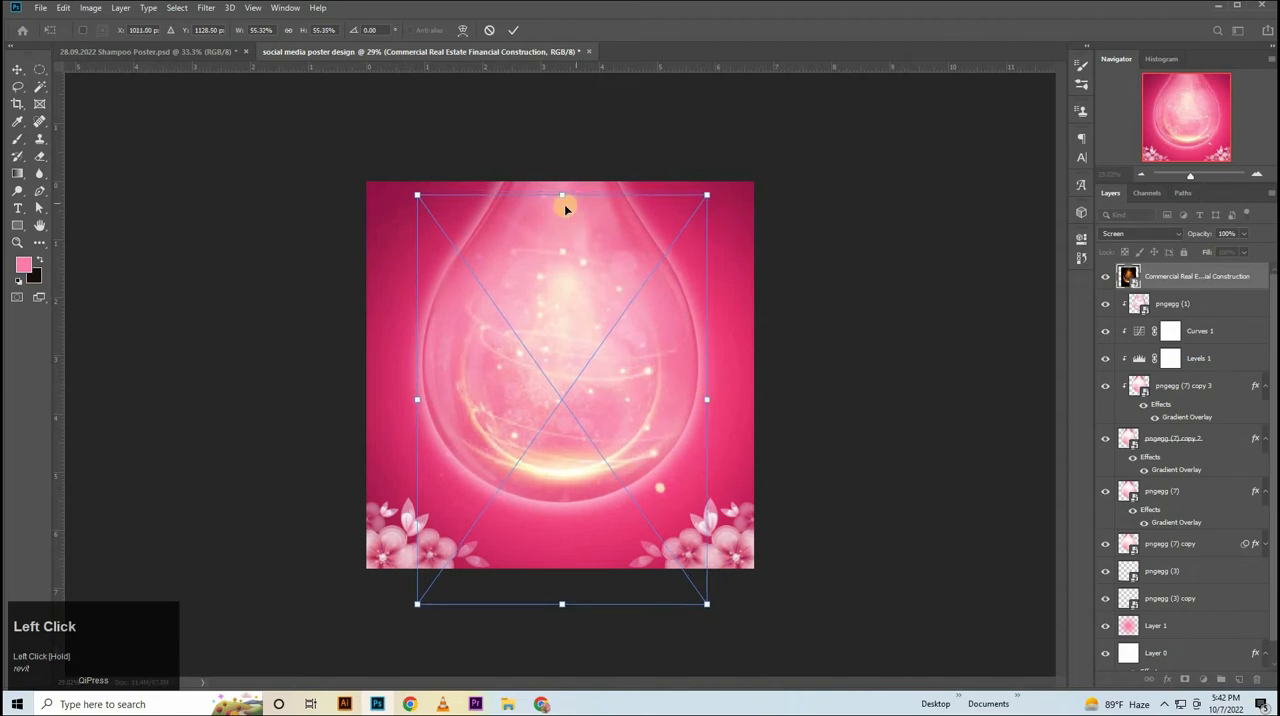
{"action": "key", "text": "shift+Down"}
{"action": "key", "text": "shift+Down"}
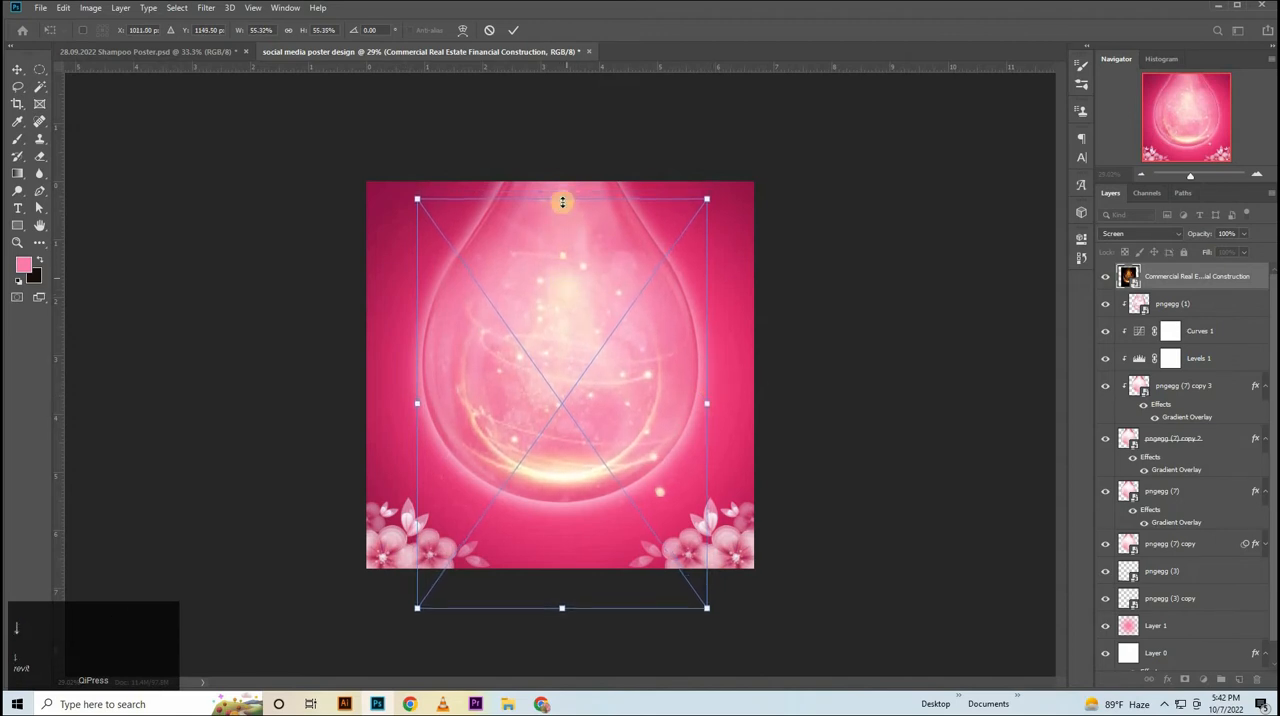
{"action": "left_click_drag", "start_coordinate": [562, 194], "coordinate": [562, 182]}
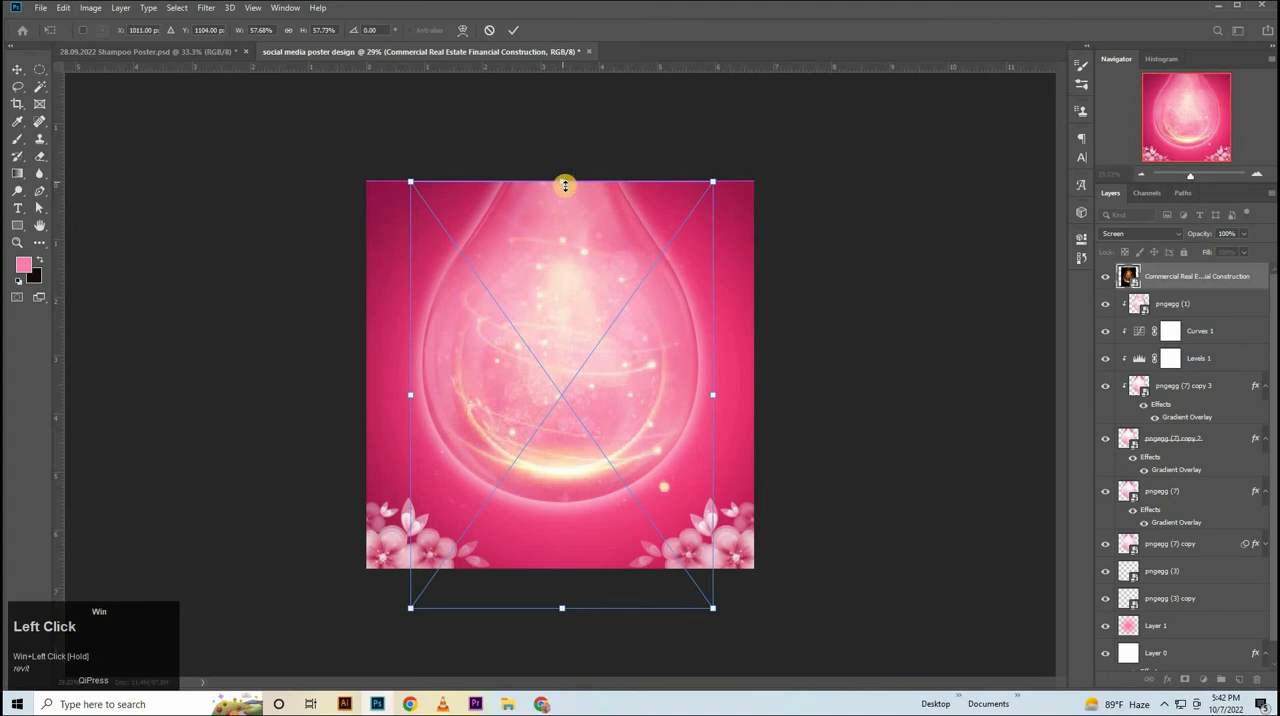
{"action": "key", "text": "super"}
{"action": "left_click", "coordinate": [749, 329]}
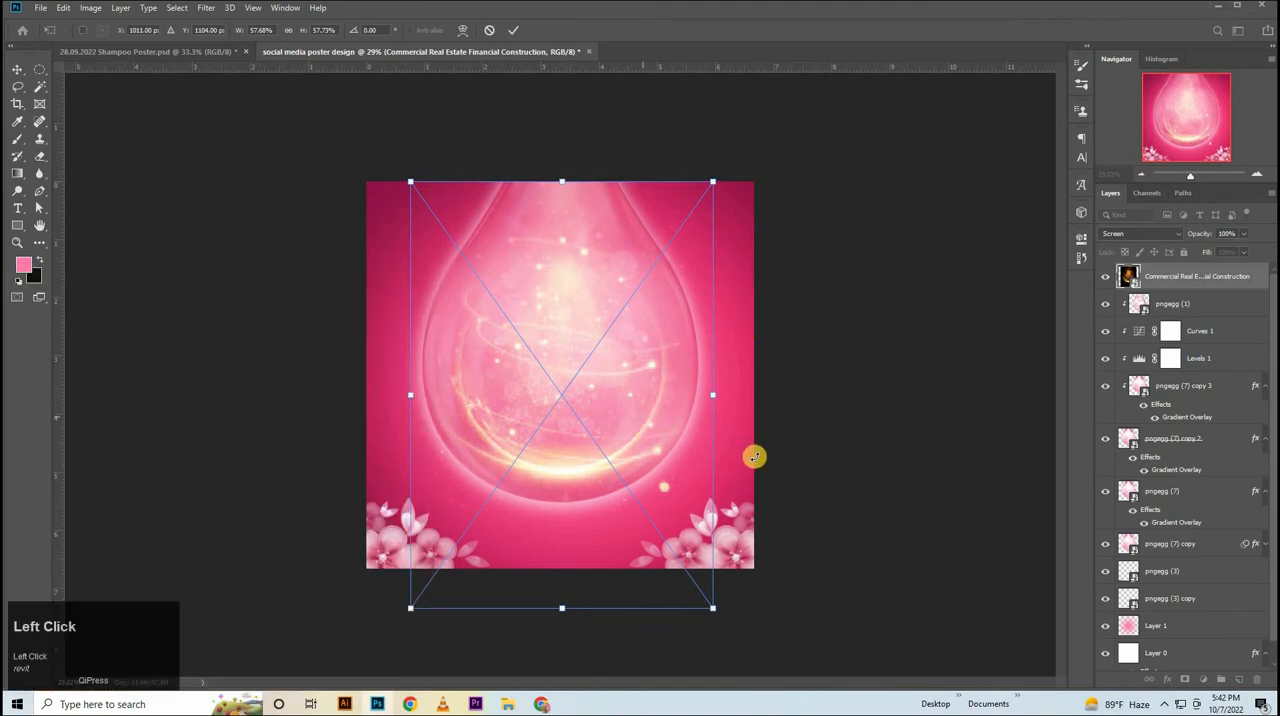
{"action": "key", "text": "Down"}
{"action": "key", "text": "Down"}
{"action": "key", "text": "Down"}
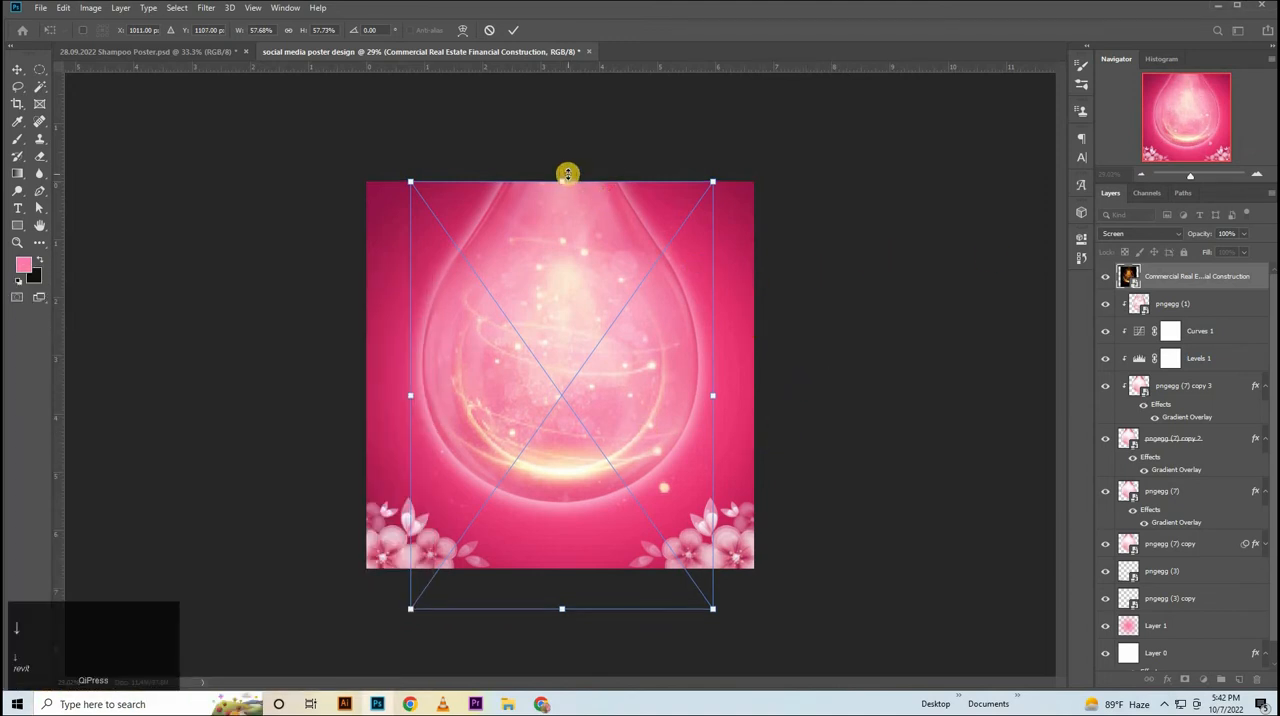
{"action": "left_click", "coordinate": [567, 175]}
{"action": "left_click", "coordinate": [806, 211]}
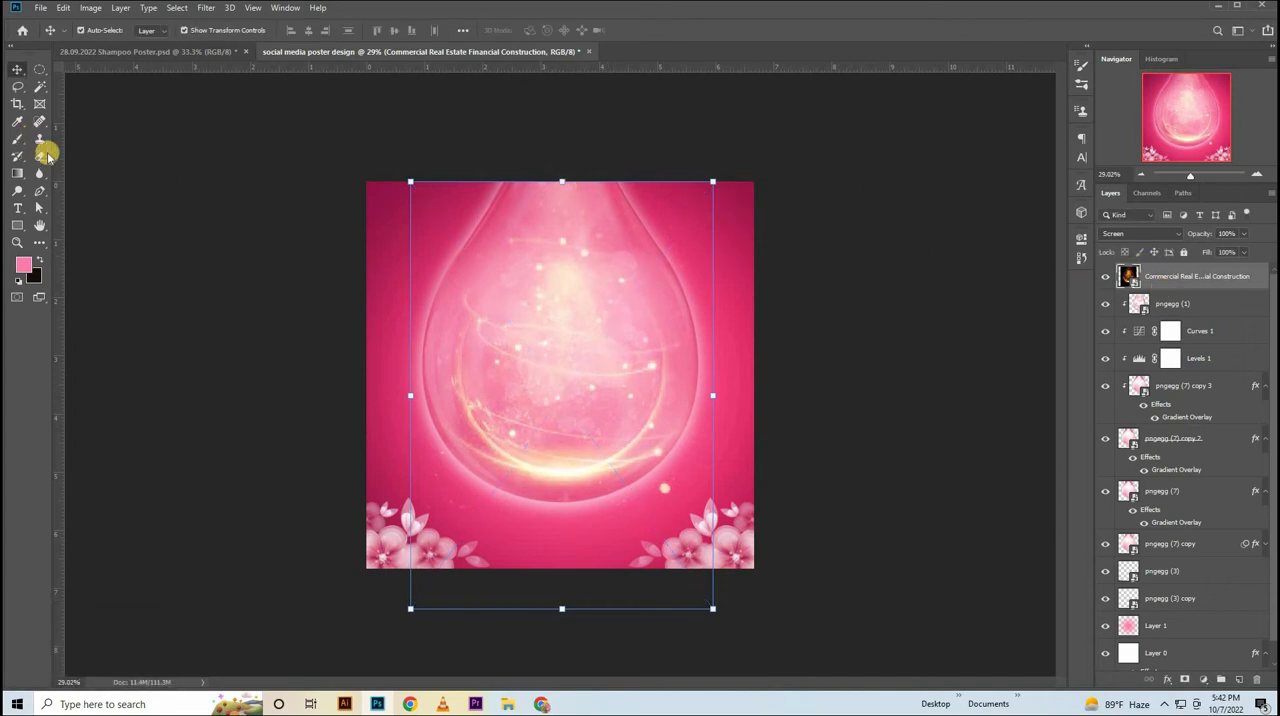
Rasterize the golden light image and erase its stray sparks and glow outside the drop with a soft 600 px eraser.
{"action": "right_click", "coordinate": [44, 155]}
{"action": "left_click", "coordinate": [100, 152]}
{"action": "left_click", "coordinate": [592, 272]}
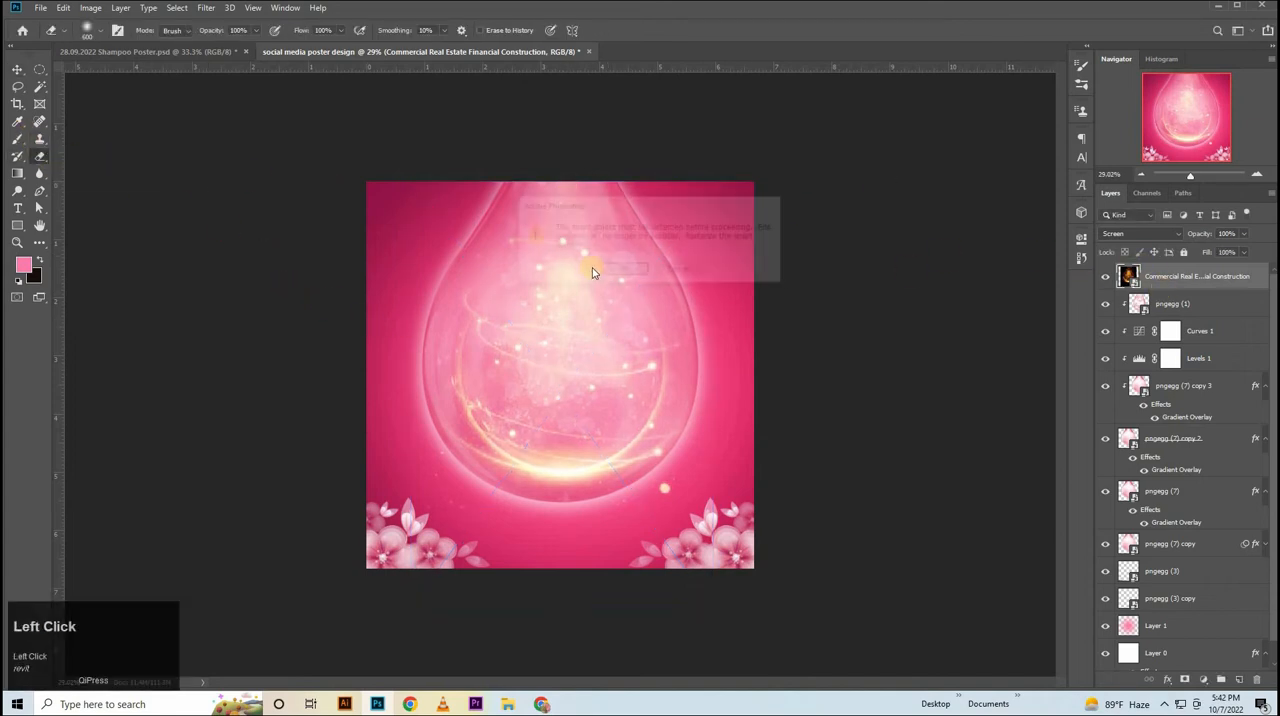
{"action": "left_click", "coordinate": [613, 268]}
{"action": "mouse_move", "coordinate": [417, 191]}
{"action": "left_mouse_down"}
{"action": "mouse_move", "coordinate": [389, 299]}
{"action": "mouse_move", "coordinate": [380, 430]}
{"action": "mouse_move", "coordinate": [399, 492]}
{"action": "mouse_move", "coordinate": [416, 510]}
{"action": "mouse_move", "coordinate": [405, 483]}
{"action": "mouse_move", "coordinate": [416, 485]}
{"action": "mouse_move", "coordinate": [454, 524]}
{"action": "mouse_move", "coordinate": [534, 554]}
{"action": "left_mouse_up"}
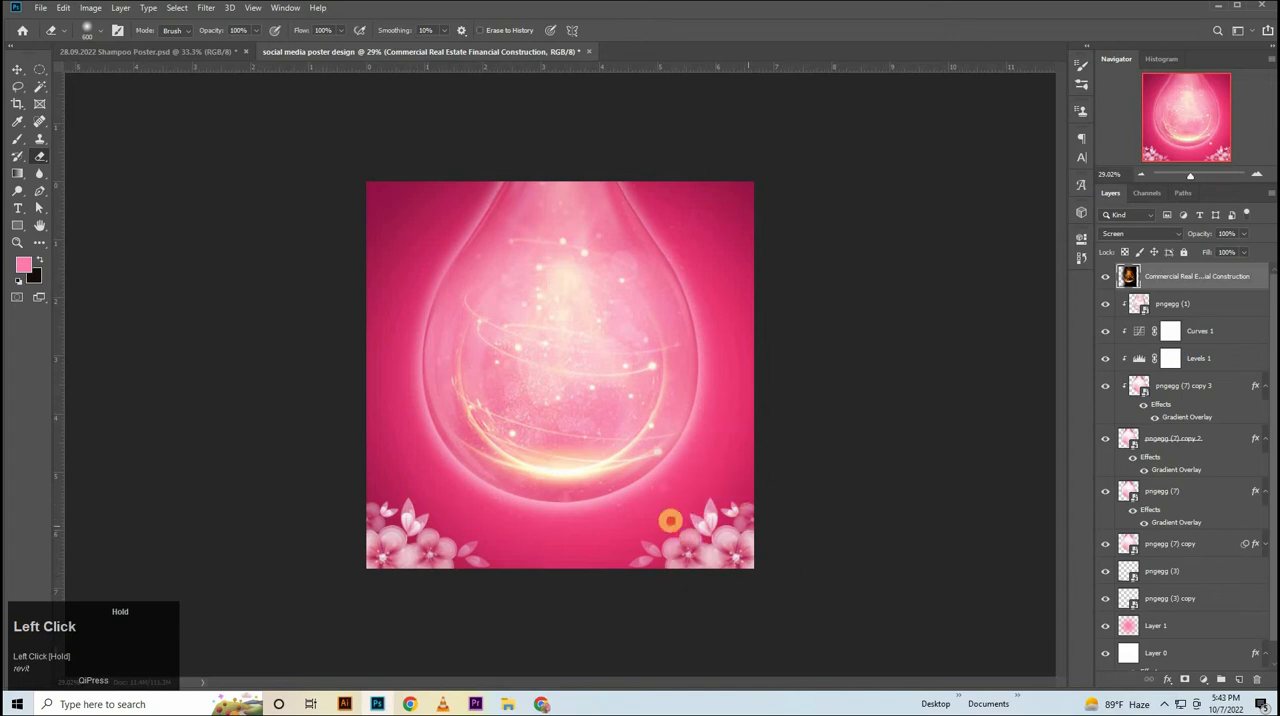
{"action": "mouse_move", "coordinate": [665, 523]}
{"action": "left_mouse_down"}
{"action": "mouse_move", "coordinate": [483, 584]}
{"action": "mouse_move", "coordinate": [380, 554]}
{"action": "left_mouse_up"}
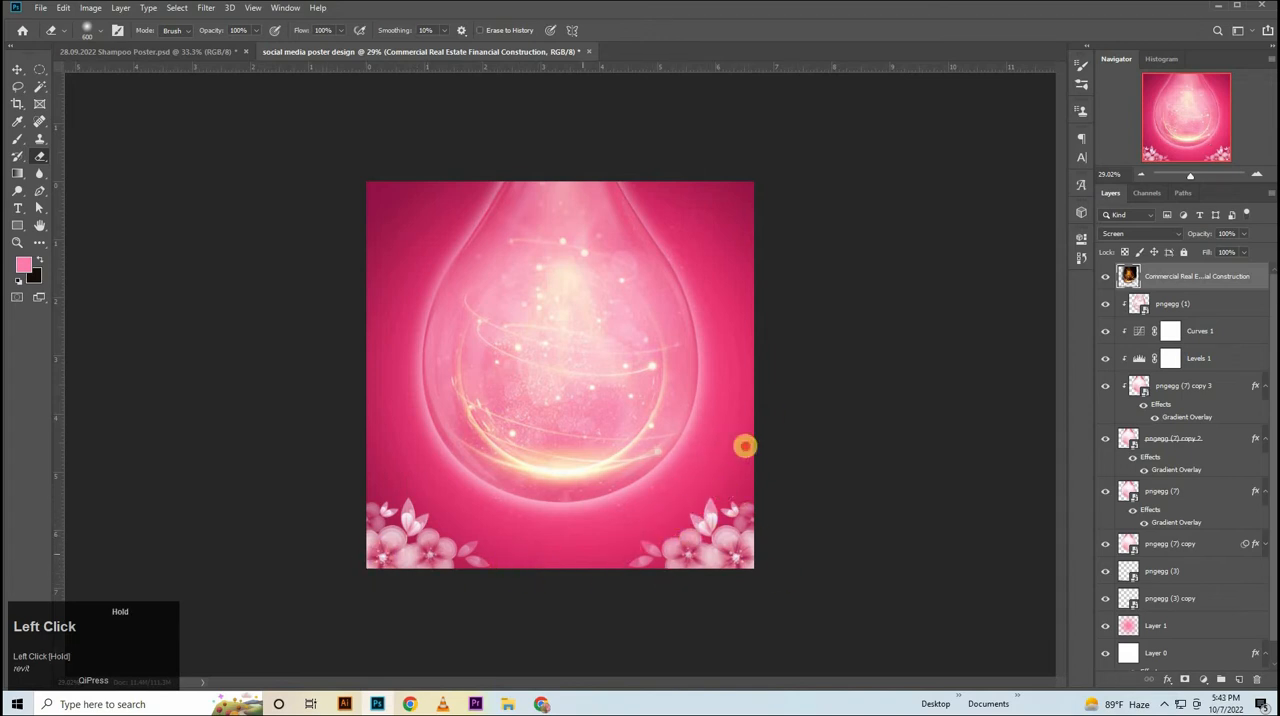
{"action": "mouse_move", "coordinate": [745, 446]}
{"action": "left_mouse_down"}
{"action": "mouse_move", "coordinate": [760, 293]}
{"action": "mouse_move", "coordinate": [682, 186]}
{"action": "mouse_move", "coordinate": [709, 255]}
{"action": "mouse_move", "coordinate": [646, 154]}
{"action": "mouse_move", "coordinate": [662, 160]}
{"action": "mouse_move", "coordinate": [767, 363]}
{"action": "left_mouse_up"}
{"action": "mouse_move", "coordinate": [605, 595]}
{"action": "left_mouse_down"}
{"action": "mouse_move", "coordinate": [462, 570]}
{"action": "mouse_move", "coordinate": [374, 472]}
{"action": "left_mouse_up"}
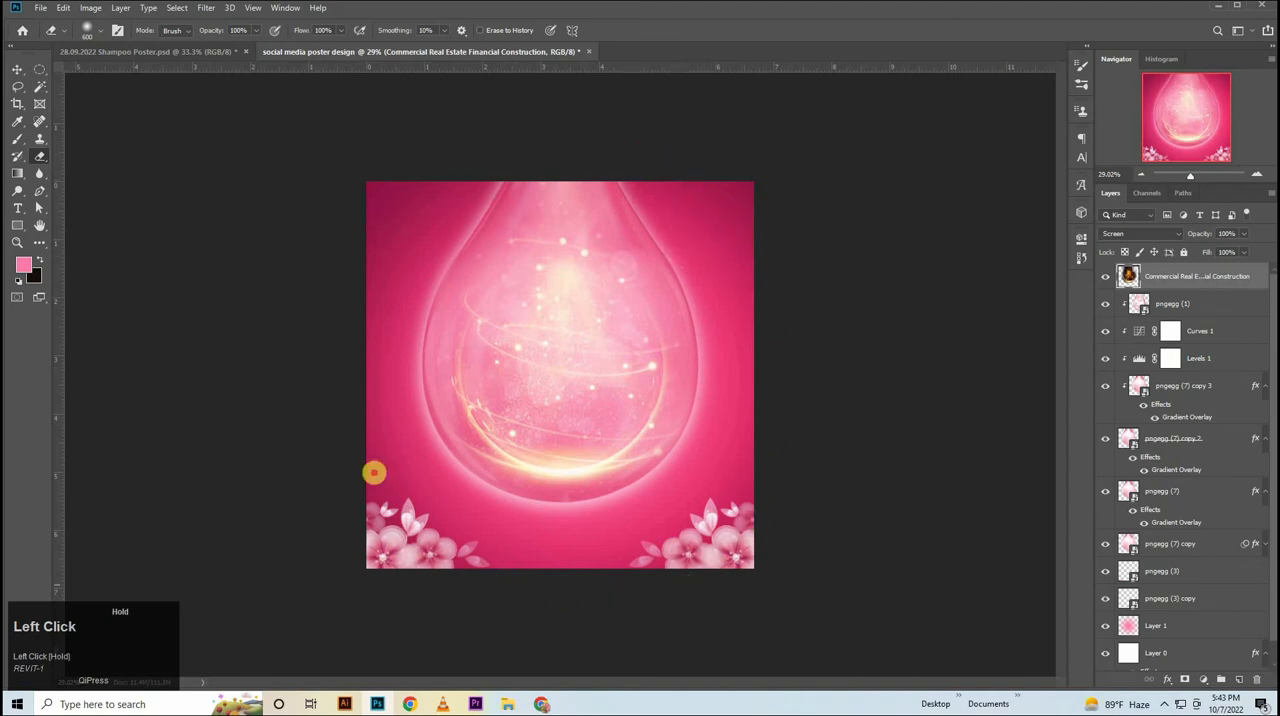
{"action": "mouse_move", "coordinate": [363, 291]}
{"action": "left_mouse_down"}
{"action": "mouse_move", "coordinate": [414, 206]}
{"action": "mouse_move", "coordinate": [439, 190]}
{"action": "mouse_move", "coordinate": [410, 208]}
{"action": "mouse_move", "coordinate": [391, 407]}
{"action": "mouse_move", "coordinate": [393, 461]}
{"action": "mouse_move", "coordinate": [447, 530]}
{"action": "left_mouse_up"}
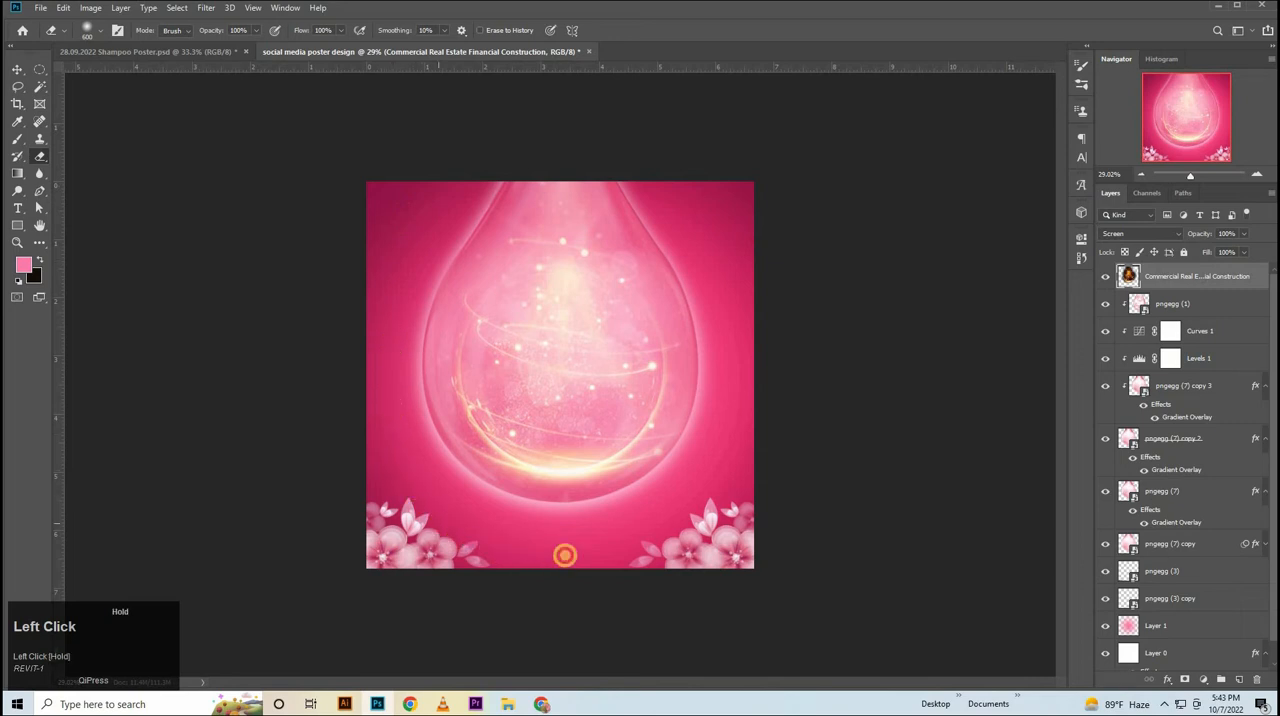
{"action": "left_click_drag", "start_coordinate": [556, 549], "coordinate": [658, 540]}
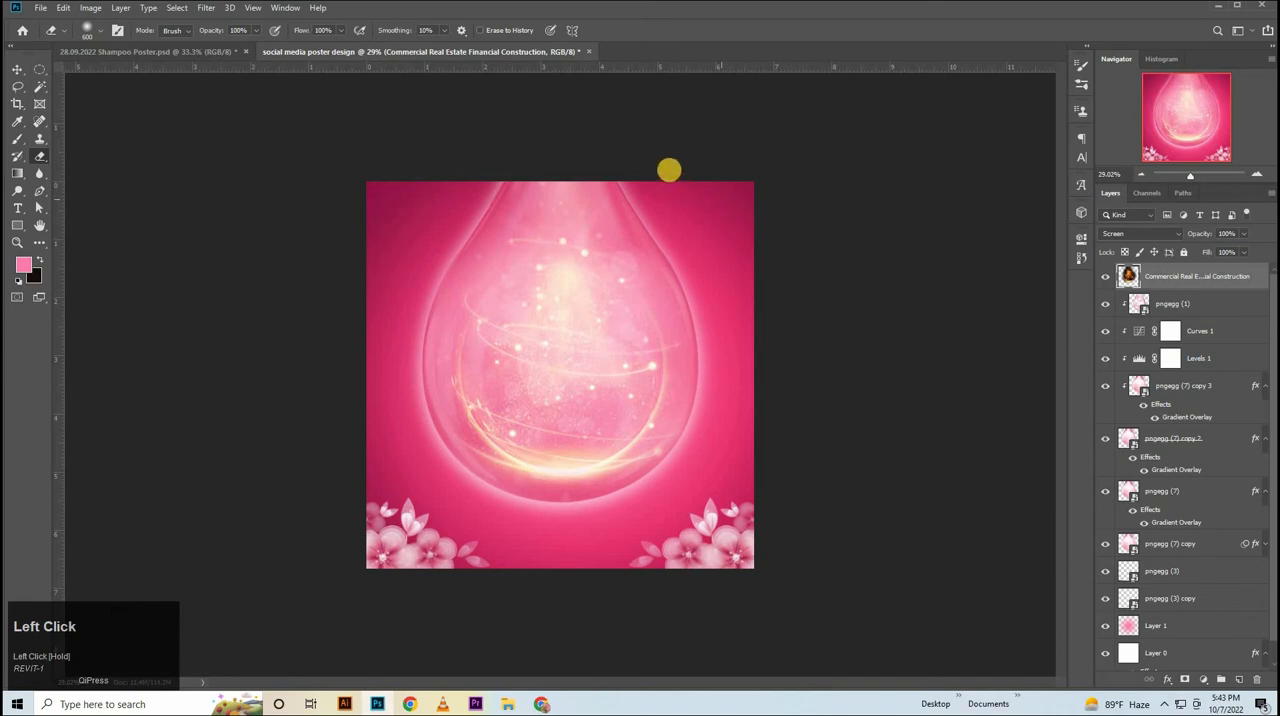
{"action": "left_click", "coordinate": [731, 287]}
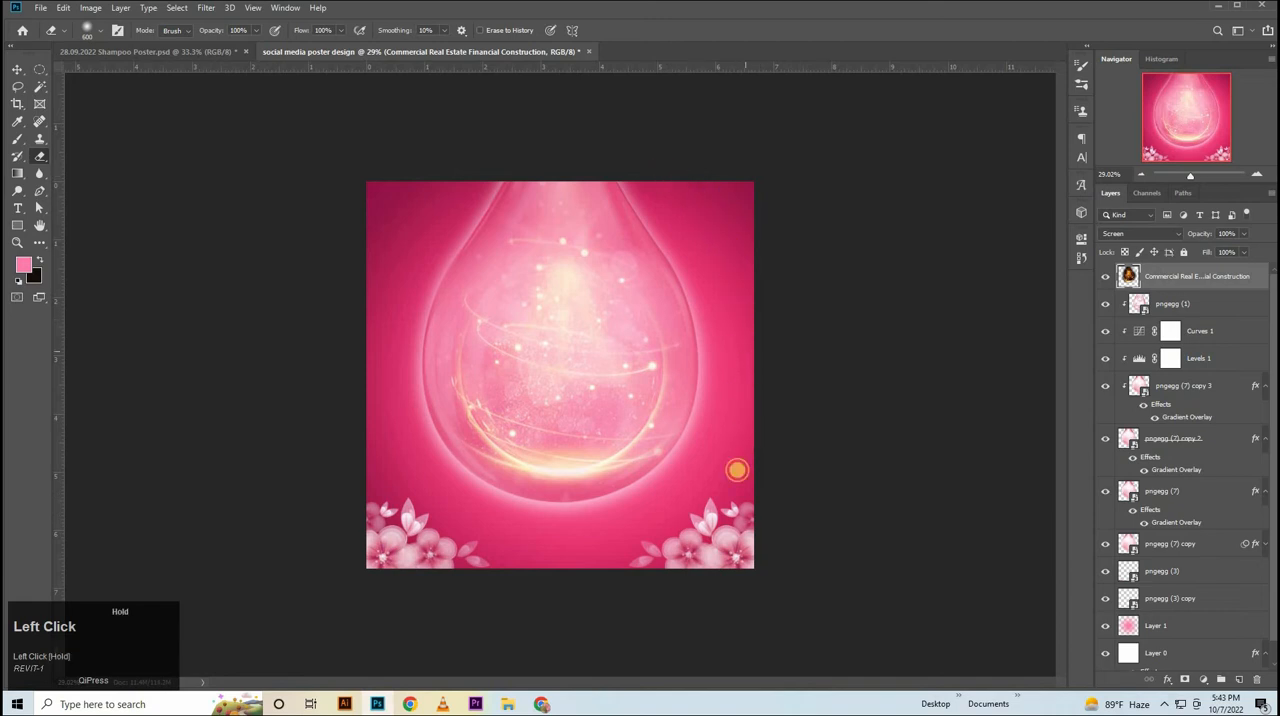
Enlarge the erased golden light layer to about 102.5% and nudge it down slightly within the drop.
{"action": "left_click", "coordinate": [22, 70]}
{"action": "key", "text": "ctrl+t"}
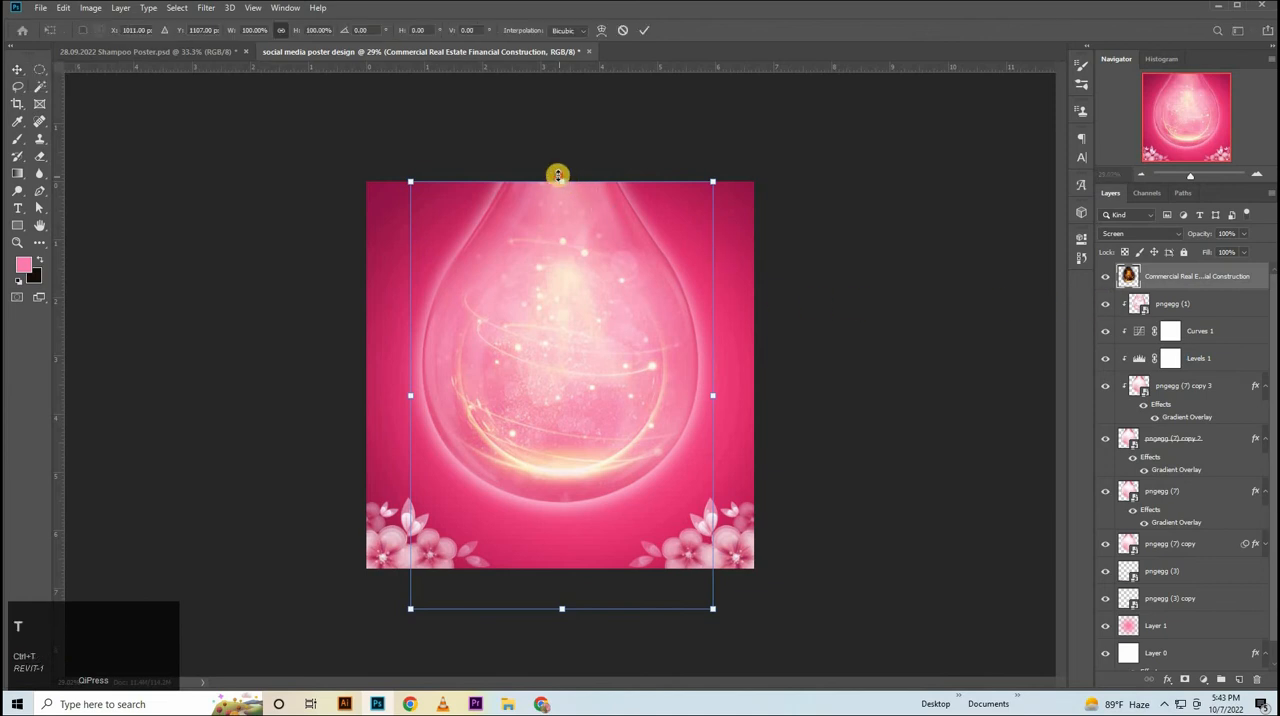
{"action": "left_click_drag", "start_coordinate": [557, 176], "coordinate": [562, 171]}
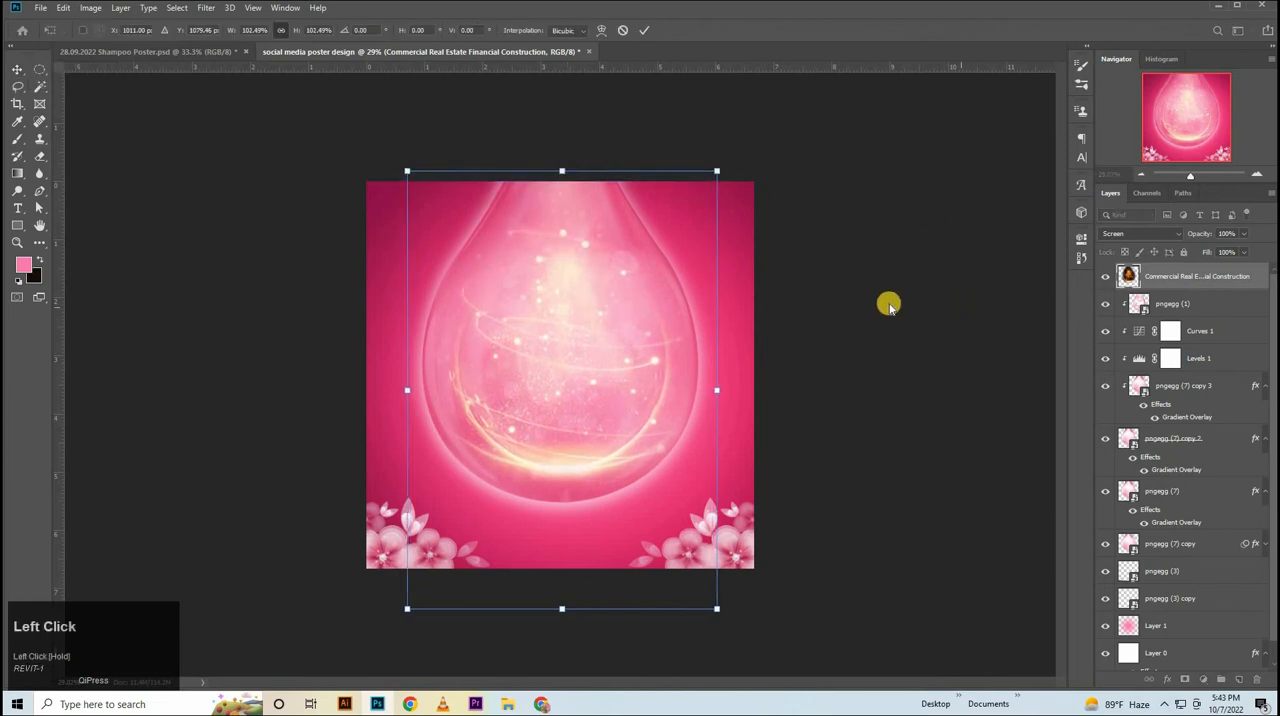
{"action": "key", "text": "shift+Down"}
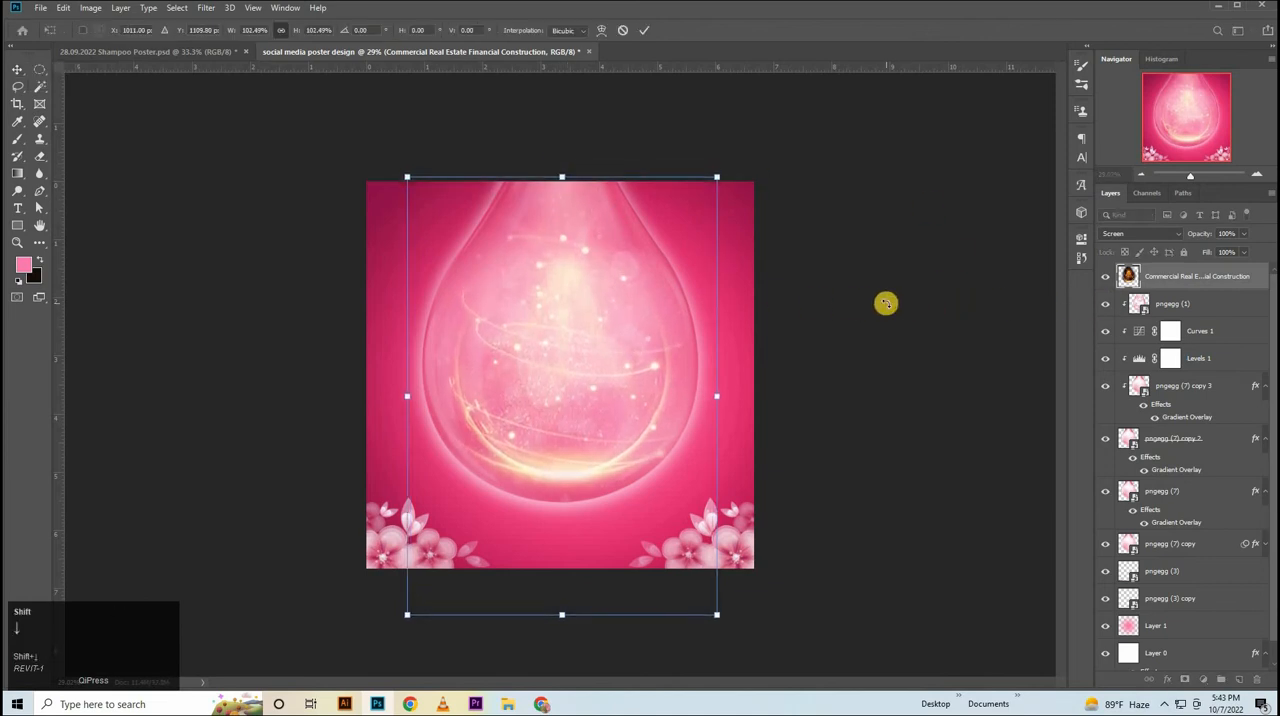
{"action": "key", "text": "Up"}
{"action": "key", "text": "Up"}
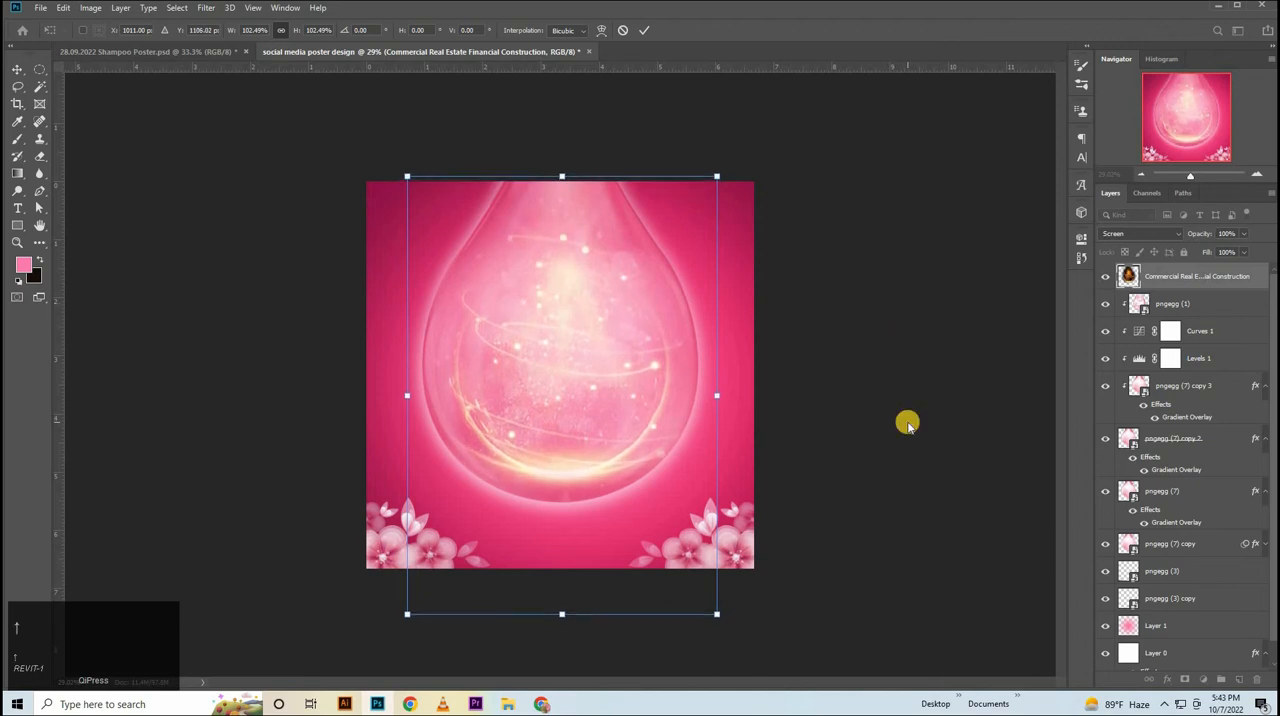
{"action": "left_click", "coordinate": [908, 424]}
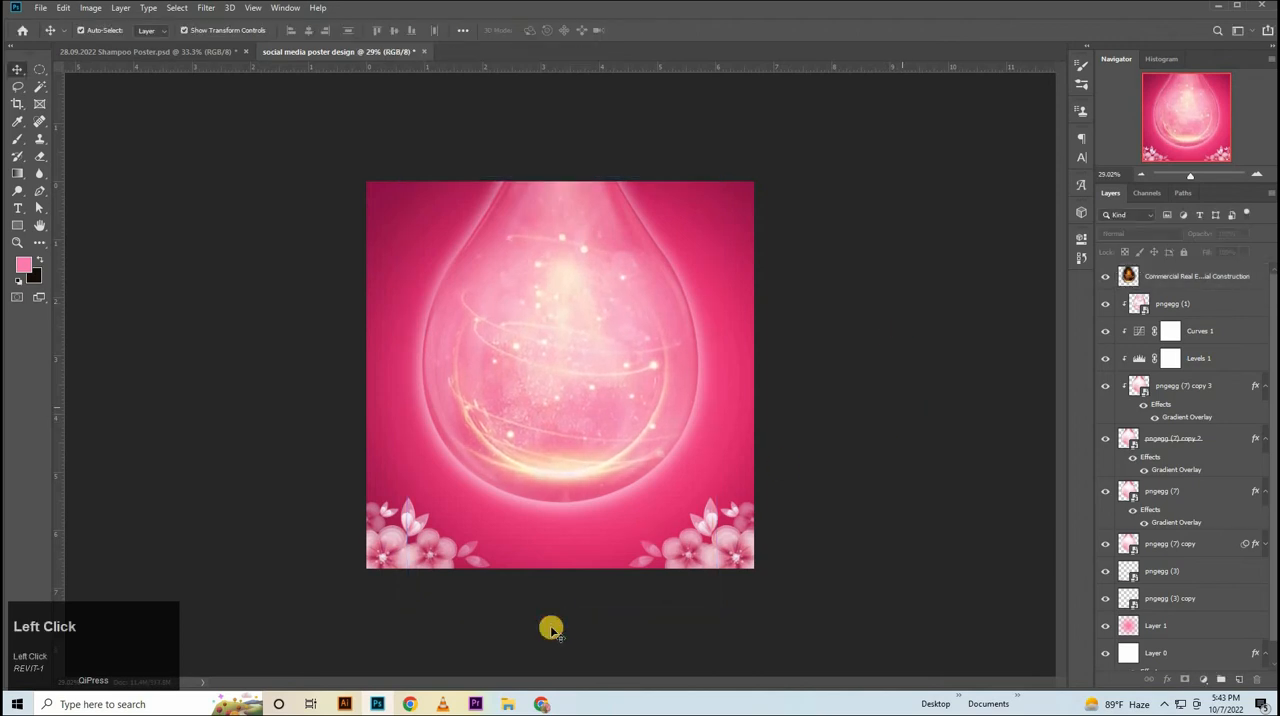
Place the pngegg (4) product bottles image above all layers and scale it to about 58% inside the drop.
{"action": "left_click", "coordinate": [509, 706]}
{"action": "left_click_drag", "start_coordinate": [372, 95], "coordinate": [559, 402]}
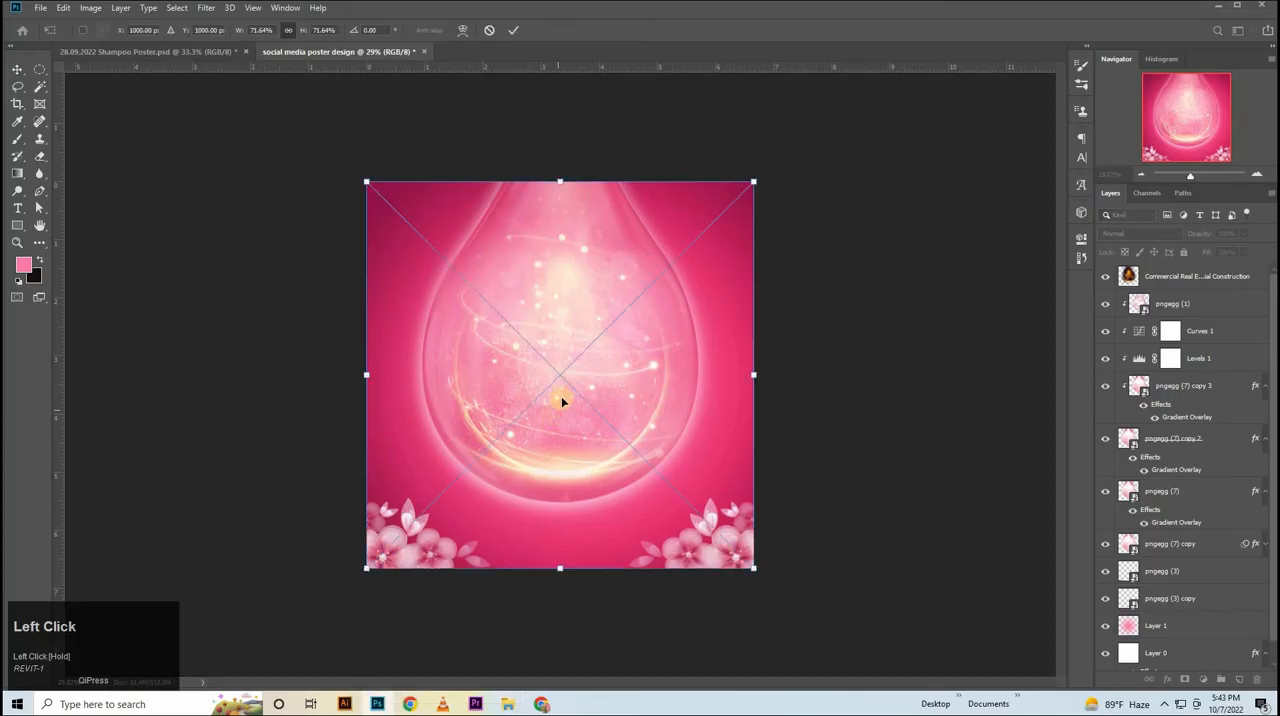
{"action": "left_click_drag", "start_coordinate": [562, 180], "coordinate": [560, 253]}
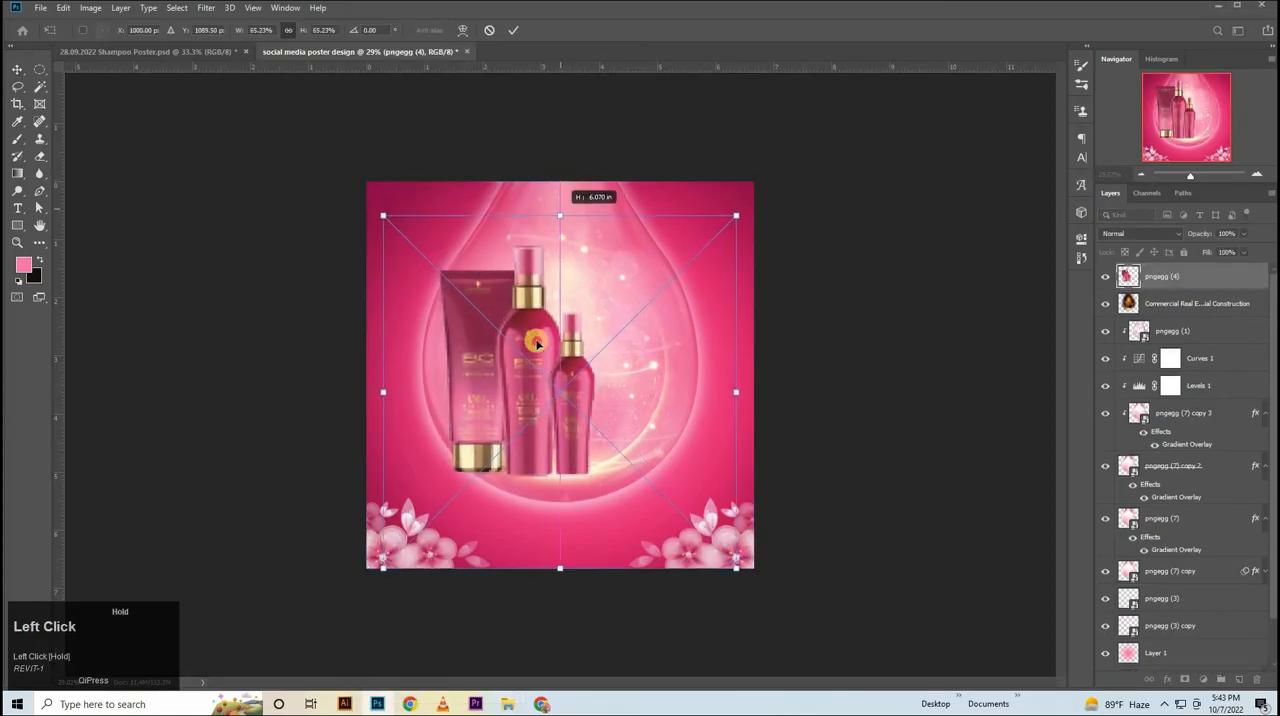
{"action": "left_click_drag", "start_coordinate": [528, 390], "coordinate": [560, 377]}
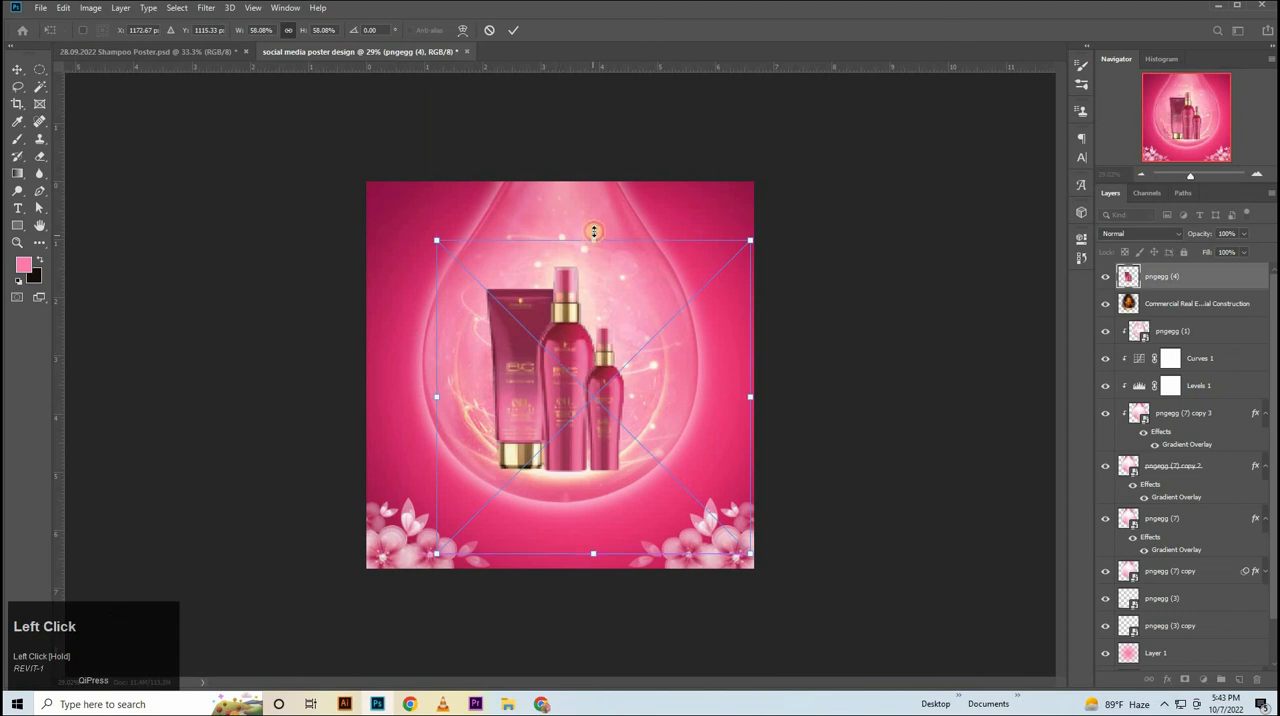
{"action": "left_click_drag", "start_coordinate": [594, 239], "coordinate": [594, 235]}
{"action": "left_click", "coordinate": [1188, 310]}
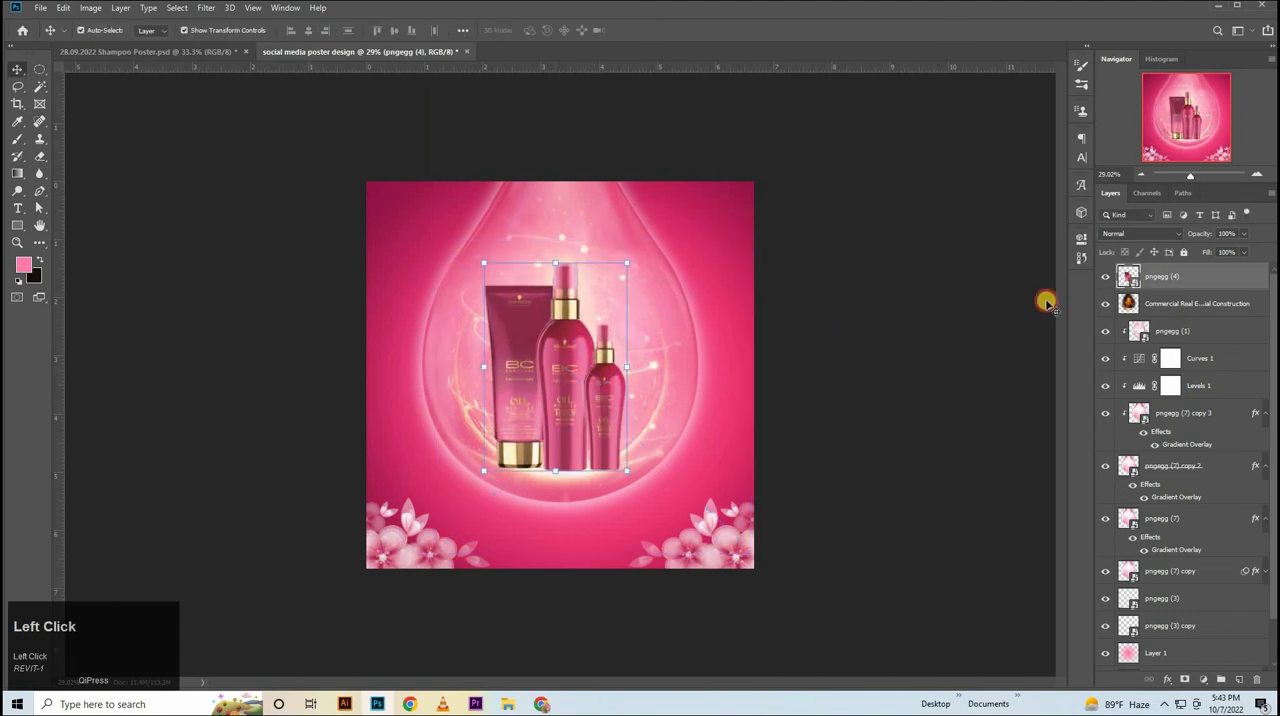
{"action": "key", "text": "ctrl+t"}
{"action": "left_click_drag", "start_coordinate": [561, 176], "coordinate": [561, 166]}
{"action": "key", "text": "shift+Down"}
{"action": "key", "text": "shift+Down"}
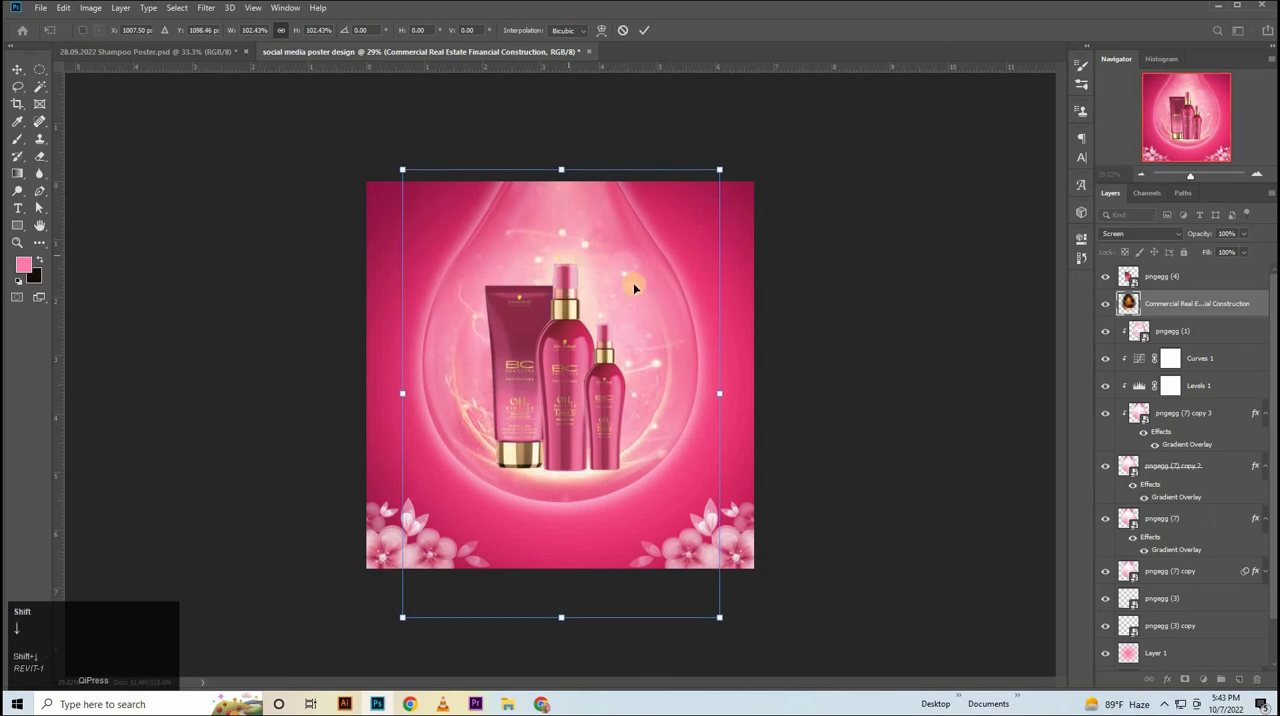
{"action": "left_click", "coordinate": [622, 30]}
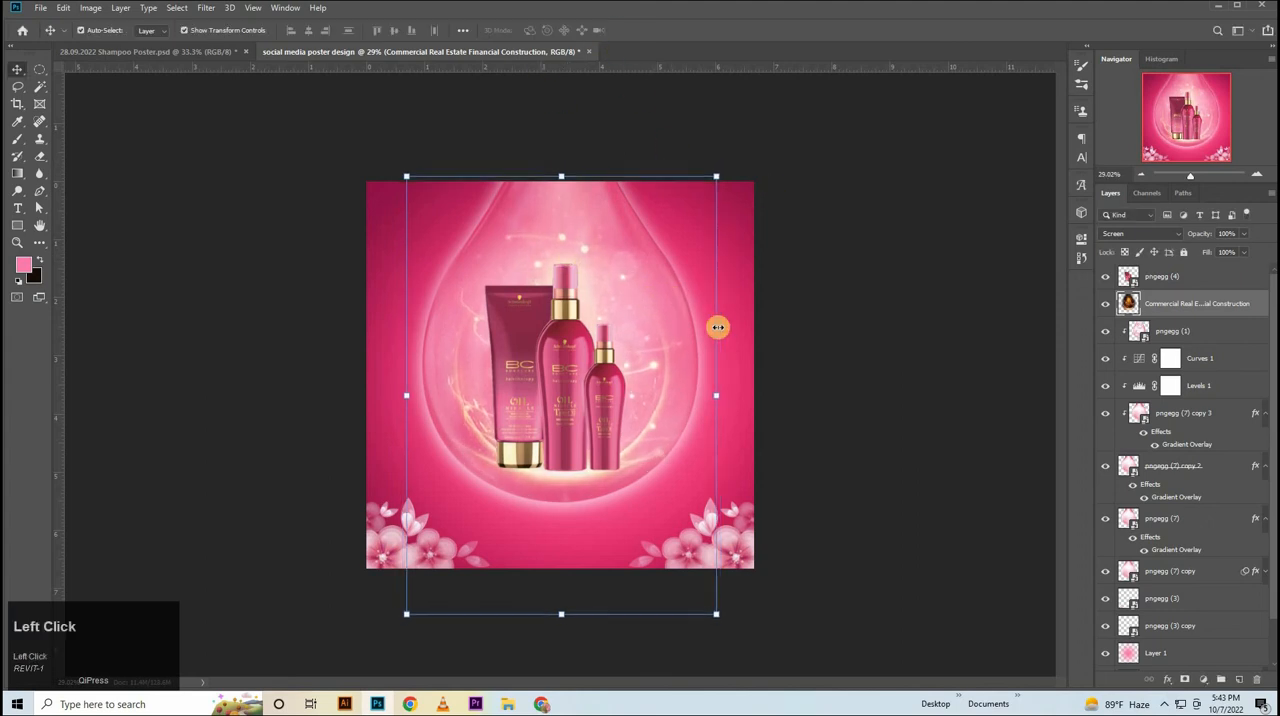
Nudge the golden light layer slightly left and erase its remaining glow outside the drop's lower right edge.
{"action": "key", "text": "Left"}
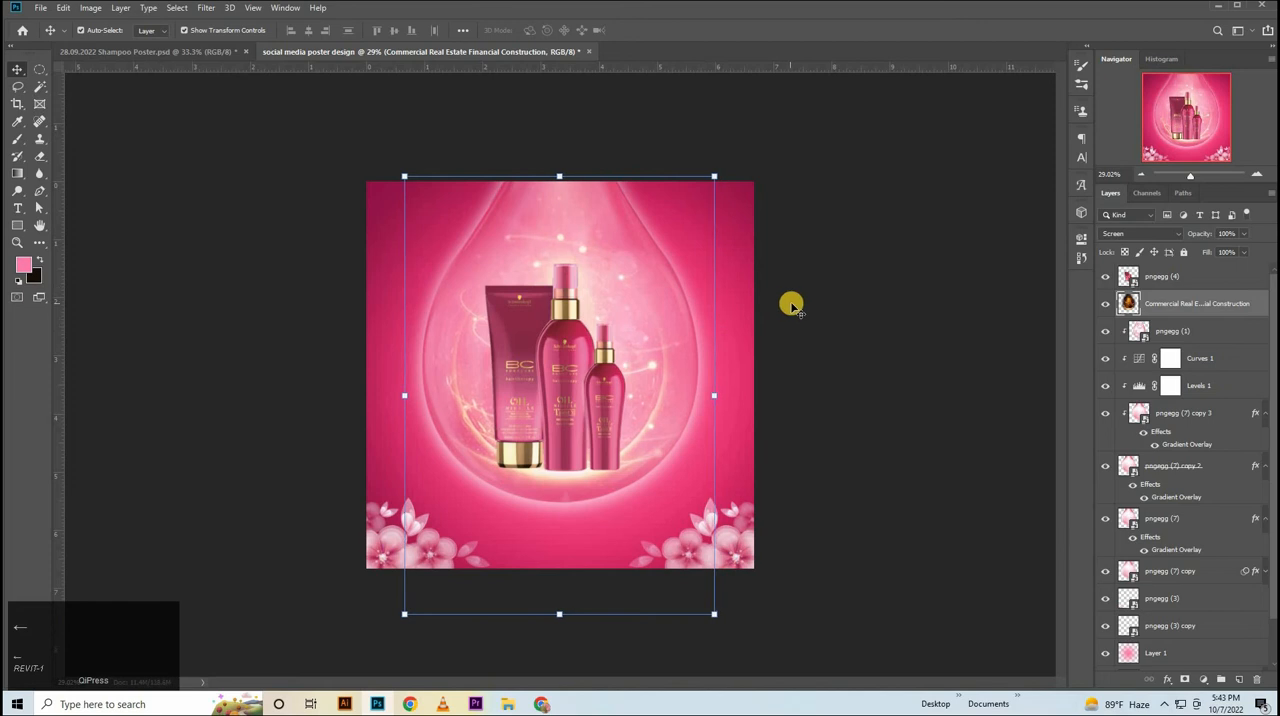
{"action": "left_click", "coordinate": [895, 360]}
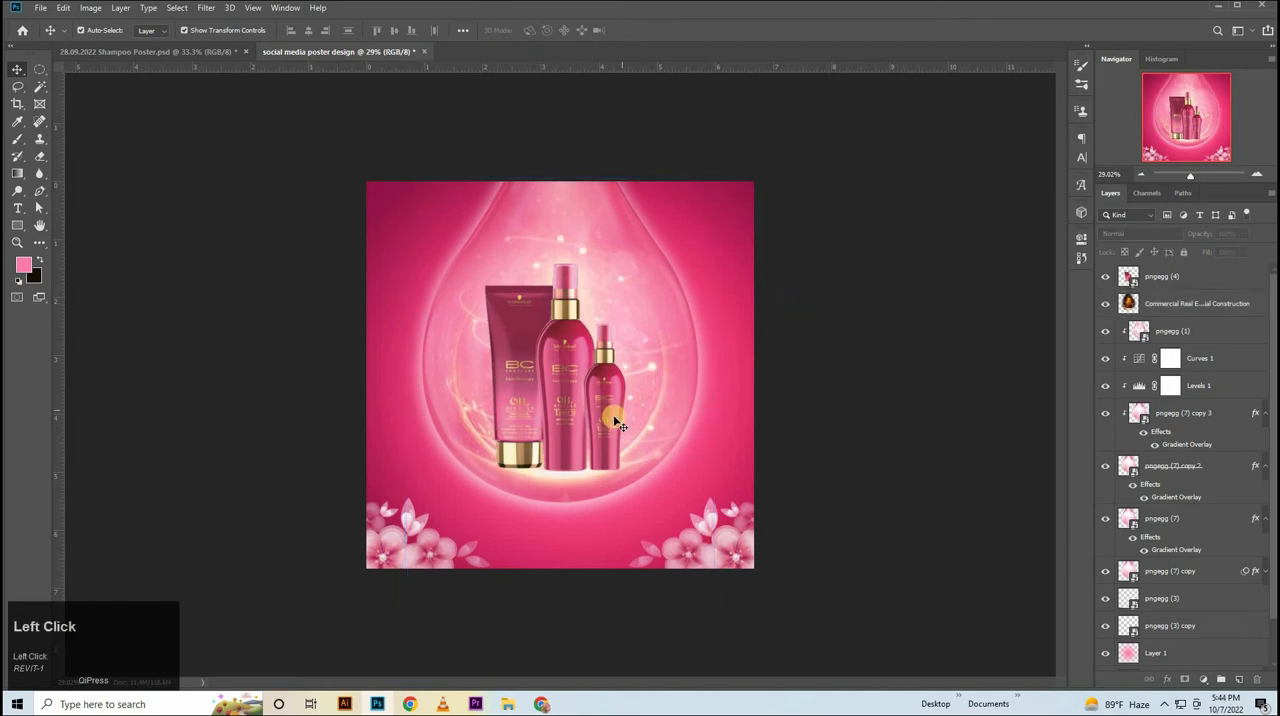
{"action": "left_click", "coordinate": [1235, 307]}
{"action": "right_click", "coordinate": [42, 156]}
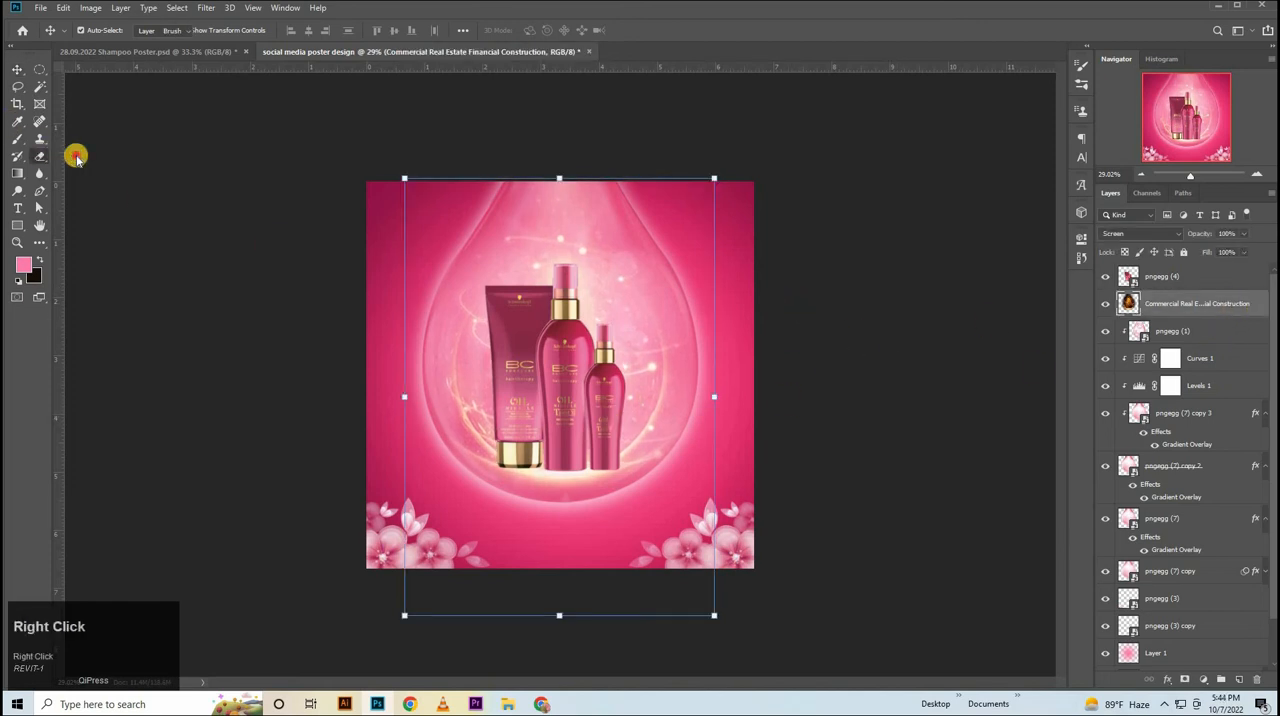
{"action": "left_click", "coordinate": [100, 158]}
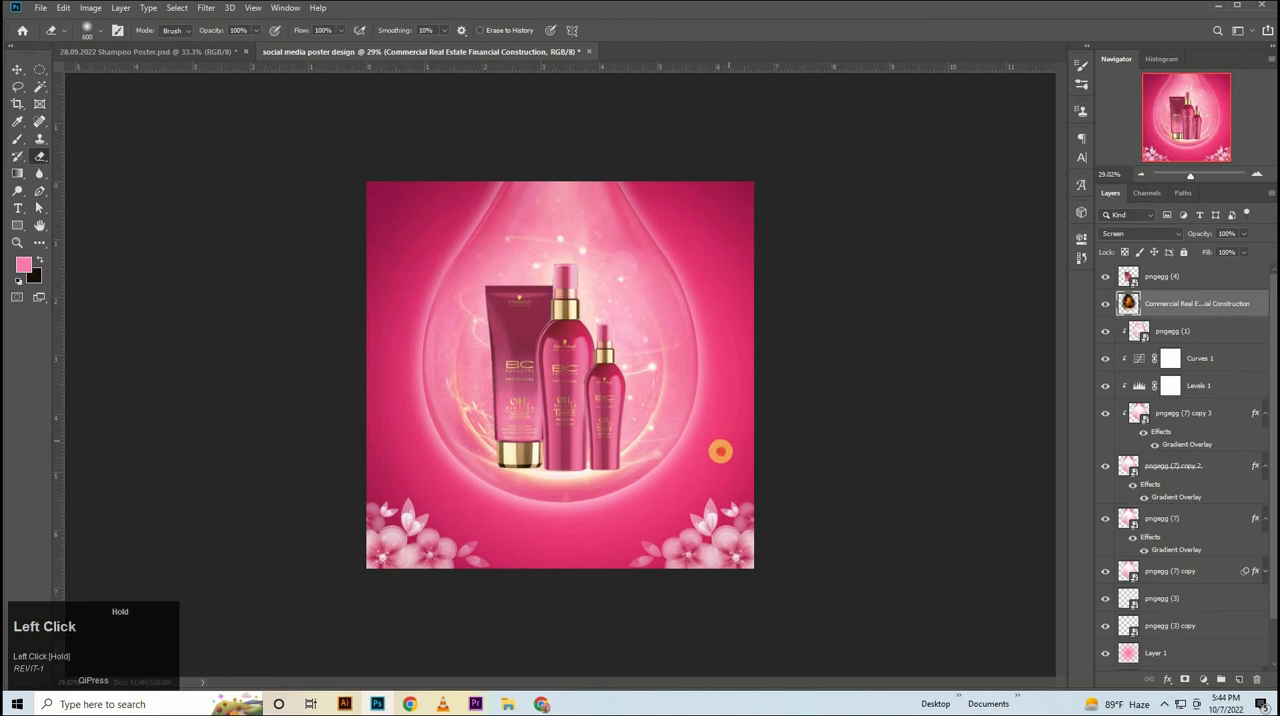
{"action": "mouse_move", "coordinate": [720, 451]}
{"action": "left_mouse_down"}
{"action": "mouse_move", "coordinate": [736, 372]}
{"action": "mouse_move", "coordinate": [702, 485]}
{"action": "left_mouse_up"}
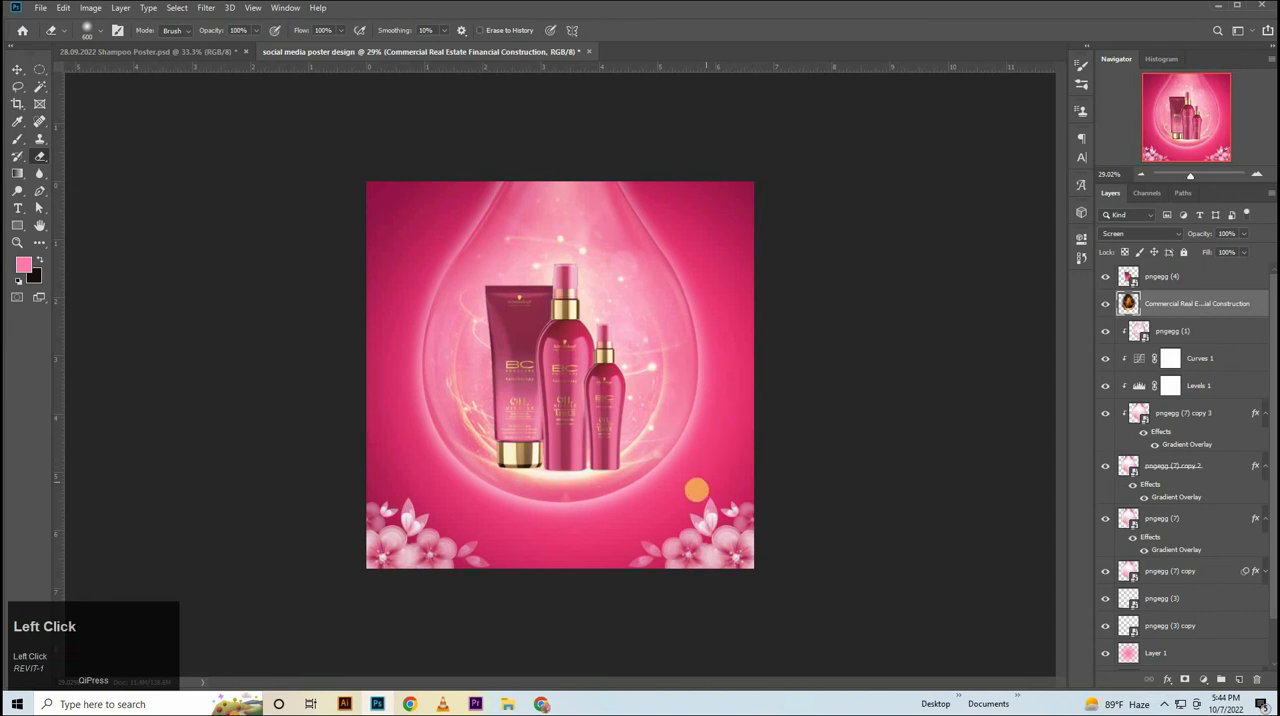
Center the product bottles horizontally on the canvas and clear the selection.
{"action": "left_click", "coordinate": [24, 69]}
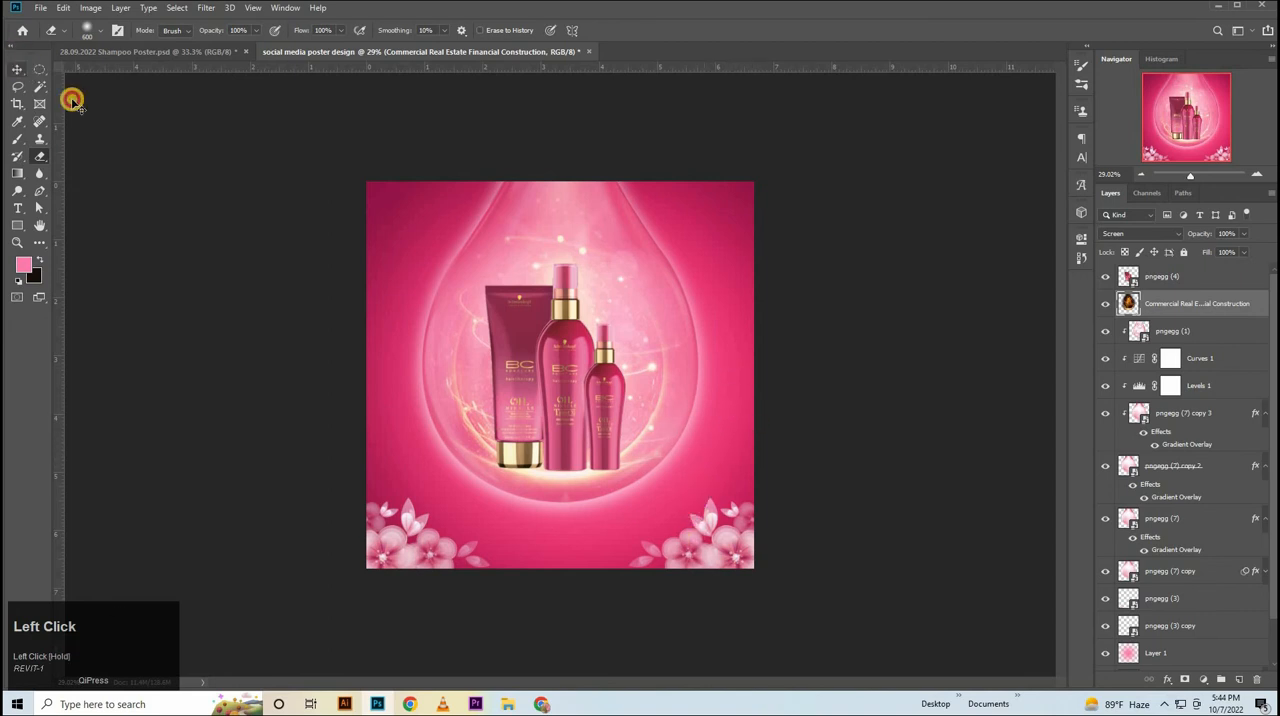
{"action": "left_click", "coordinate": [567, 392]}
{"action": "key", "text": "ctrl+a"}
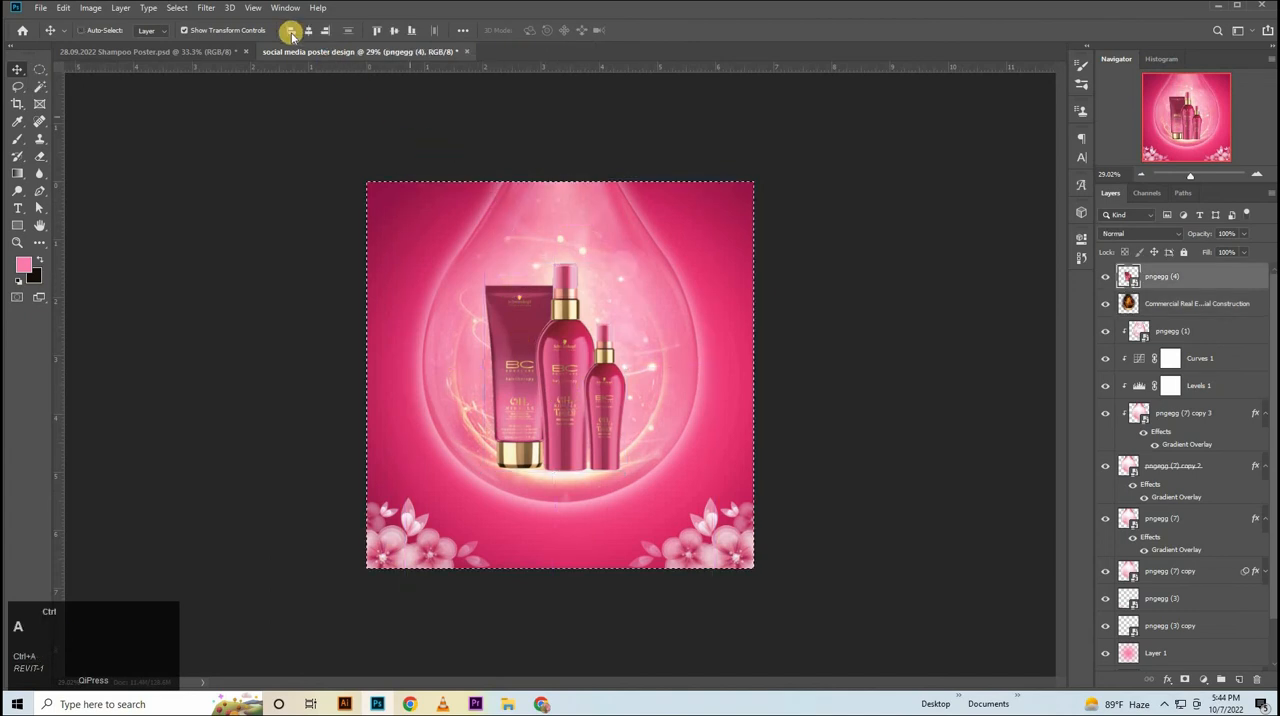
{"action": "left_click", "coordinate": [310, 31]}
{"action": "key", "text": "ctrl+d"}
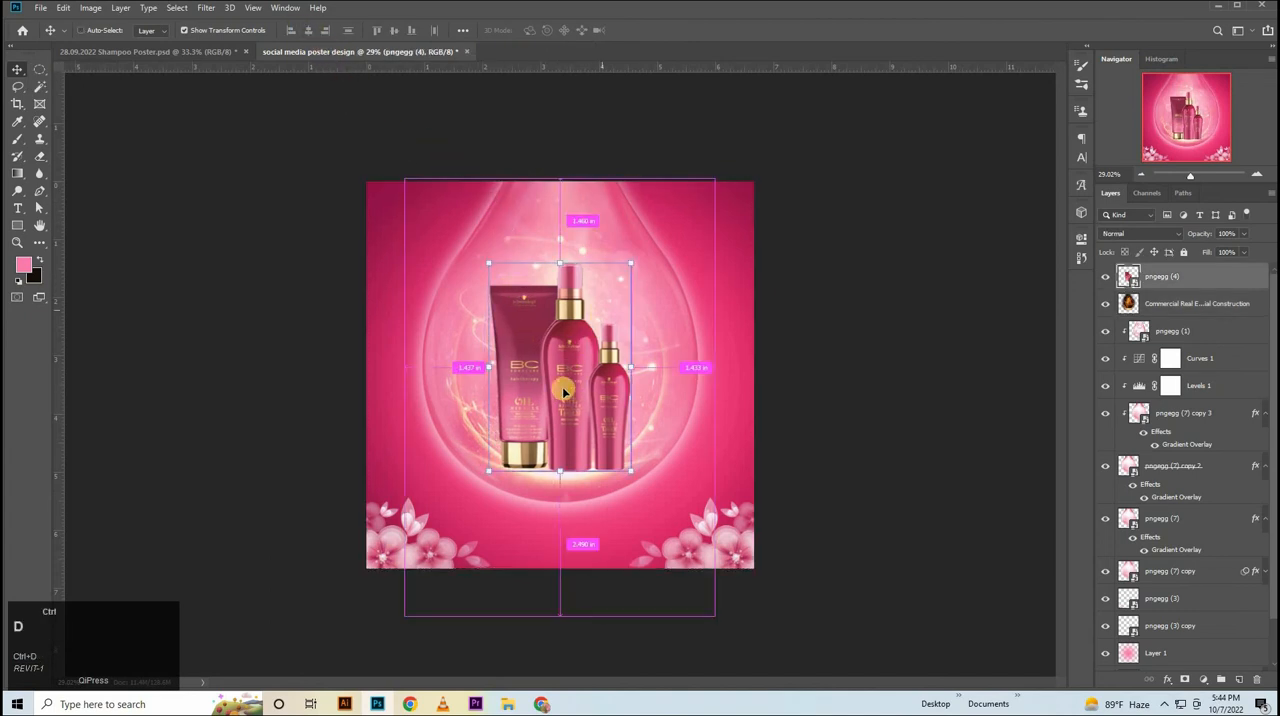
Scale the product bottles to about 56.3% and lower them inside the drop, centered horizontally on the canvas.
{"action": "left_click_drag", "start_coordinate": [563, 259], "coordinate": [600, 267]}
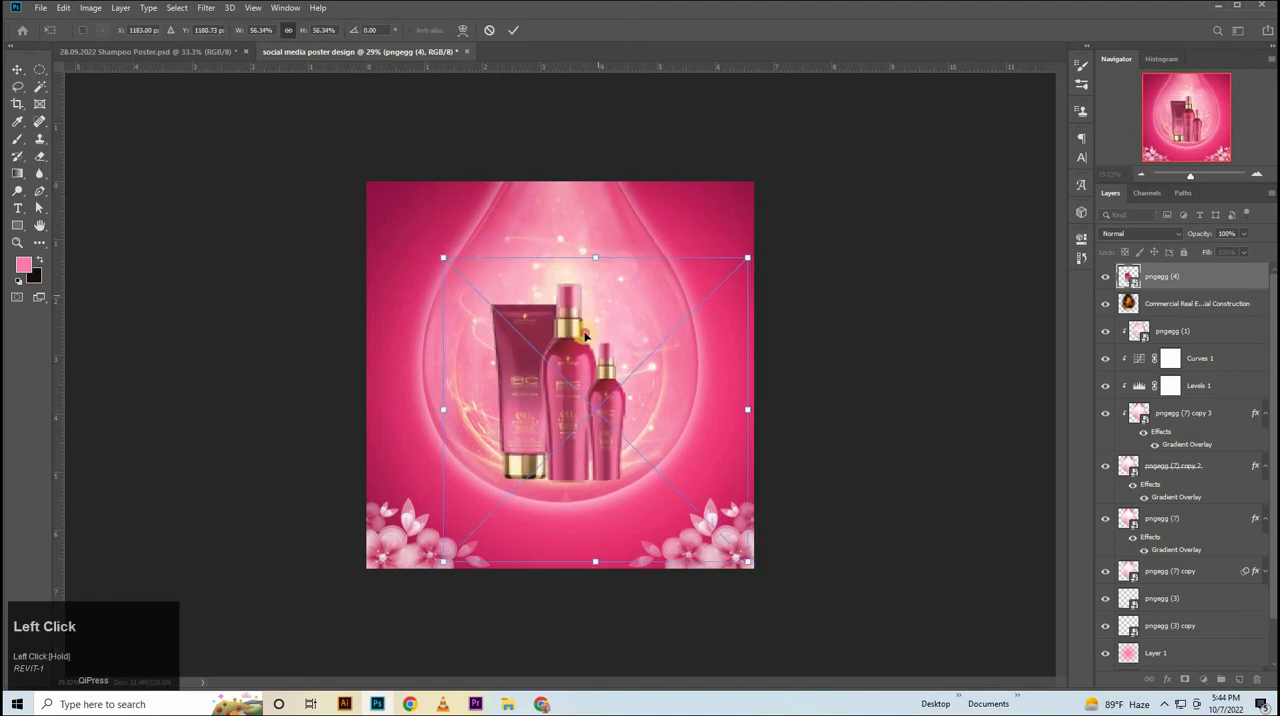
{"action": "left_click_drag", "start_coordinate": [583, 330], "coordinate": [598, 368]}
{"action": "left_click", "coordinate": [851, 371]}
{"action": "key", "text": "ctrl+a"}
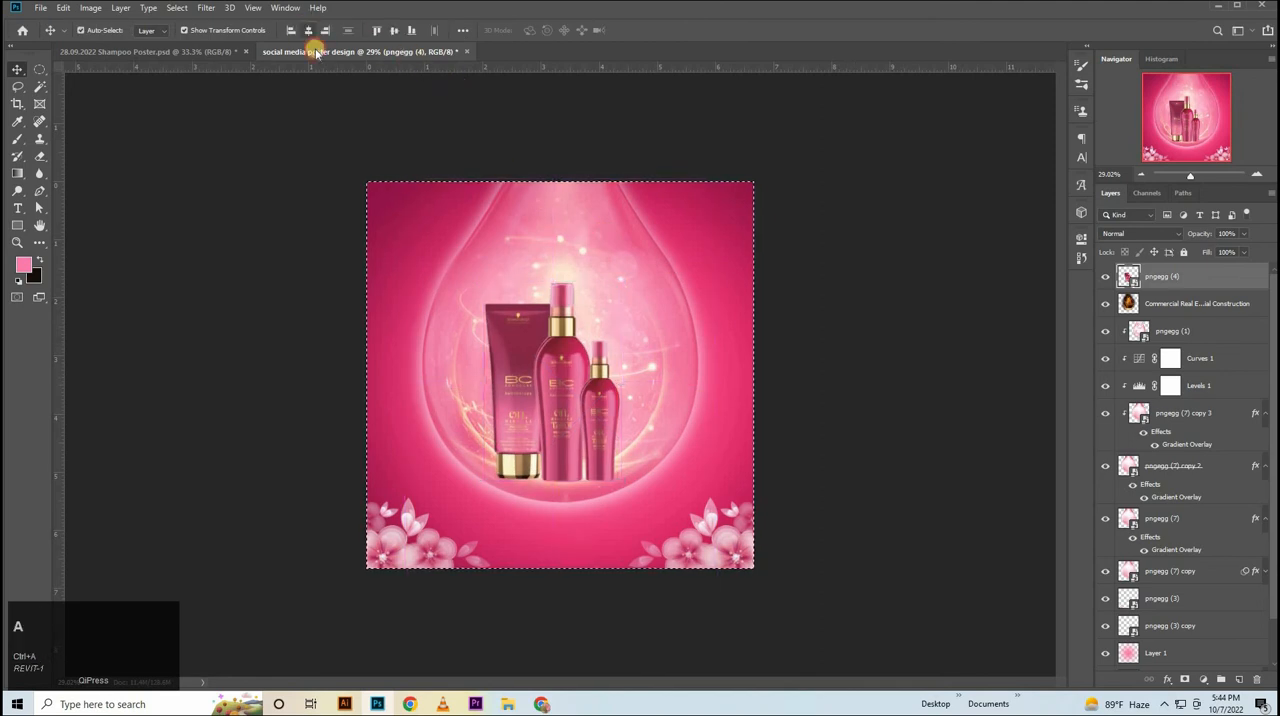
{"action": "left_click", "coordinate": [308, 30]}
{"action": "key", "text": "ctrl+d"}
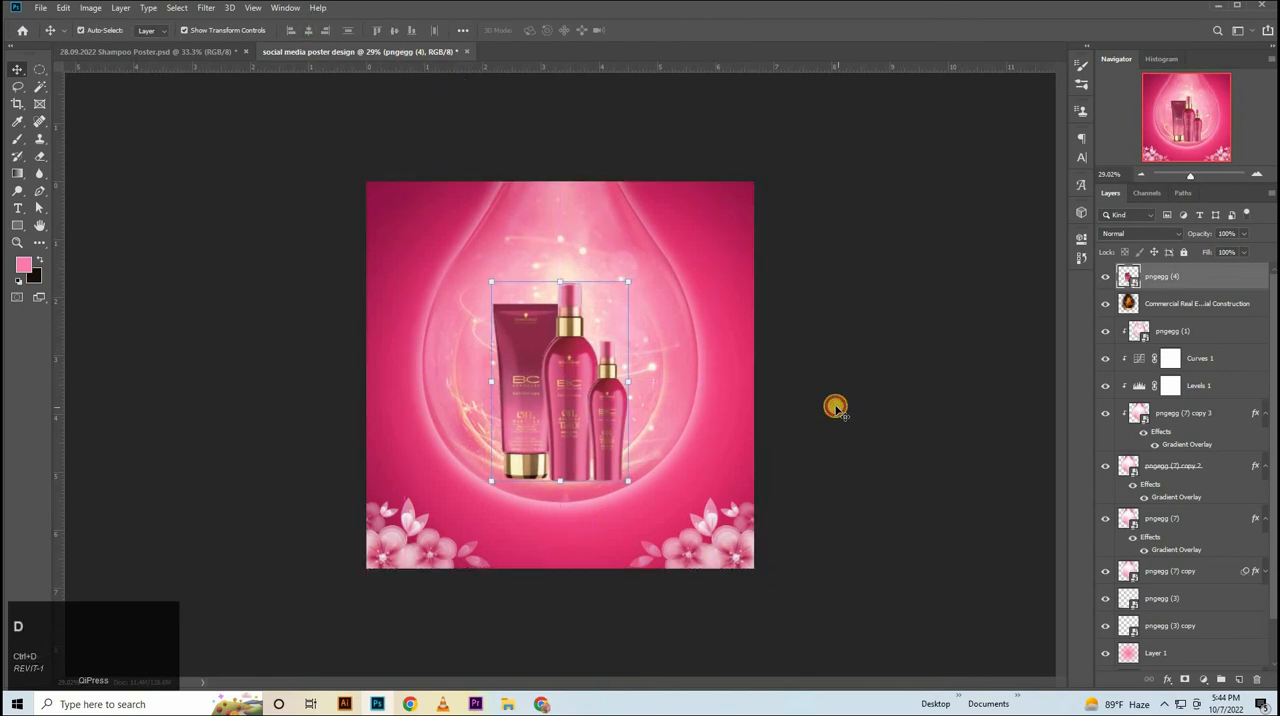
{"action": "left_click", "coordinate": [790, 445]}
Place the blue light flare image pngegg (1) from the Downloads folder above all layers and set its blend mode to Lighten.
{"action": "key", "text": "alt+Tab"}
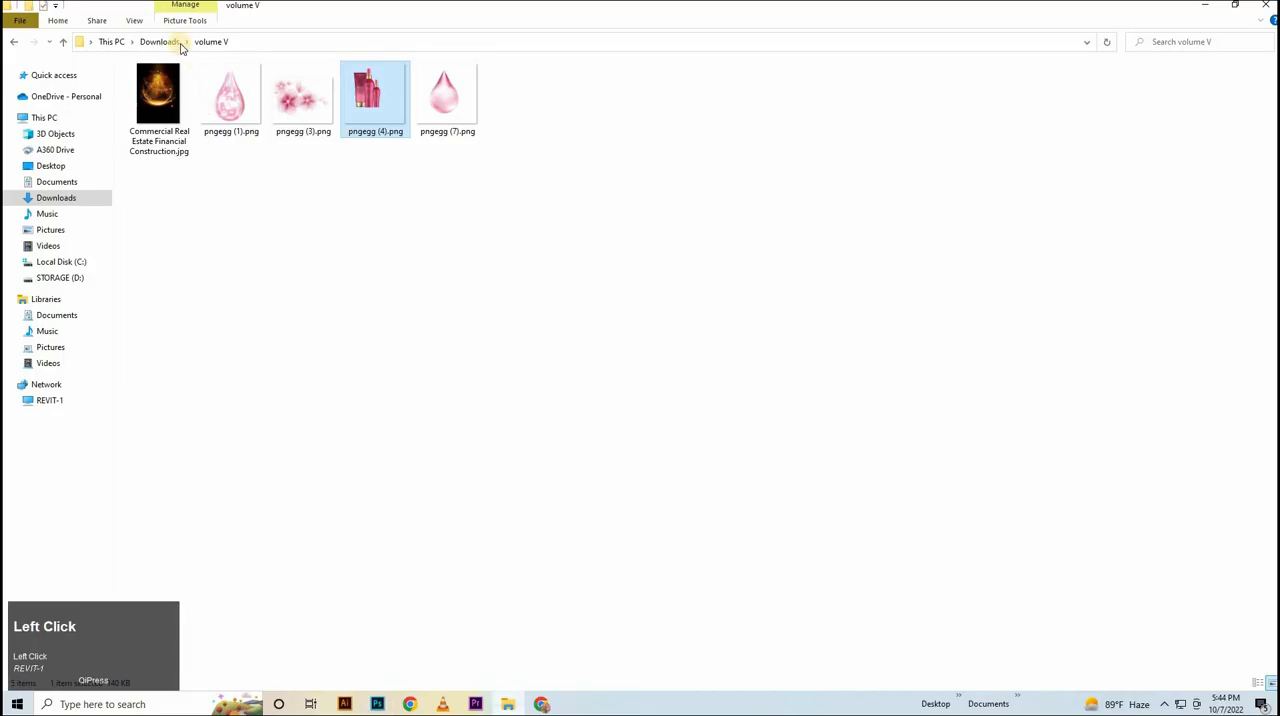
{"action": "left_click", "coordinate": [169, 43]}
{"action": "left_click_drag", "start_coordinate": [152, 112], "coordinate": [618, 311]}
{"action": "left_click", "coordinate": [1172, 273]}
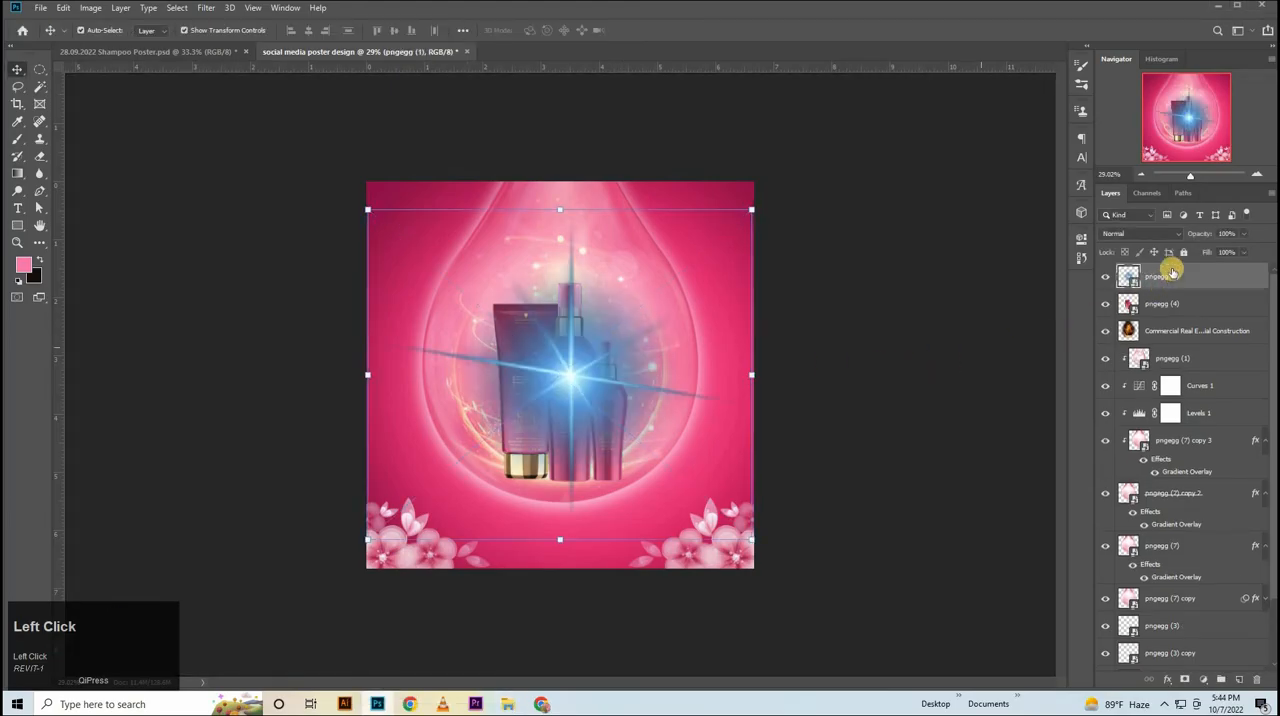
{"action": "left_click", "coordinate": [1170, 234]}
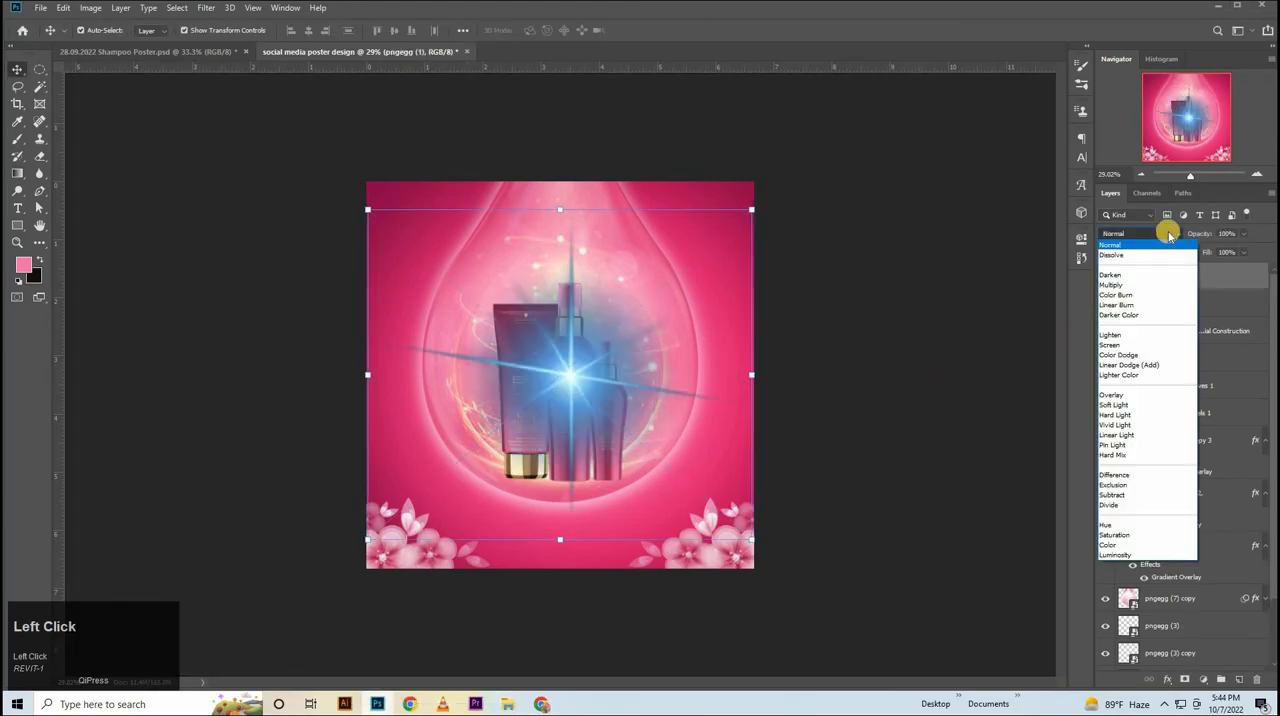
{"action": "left_click", "coordinate": [1112, 335]}
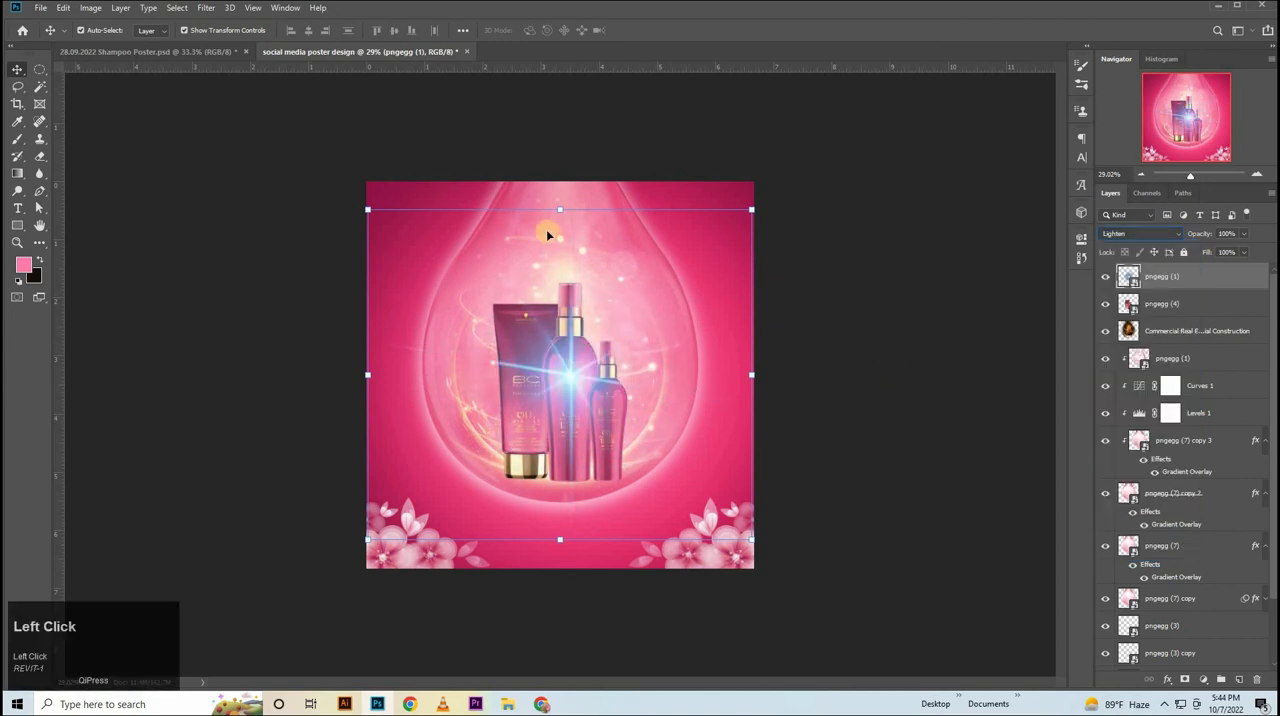
Shrink the light flare to about 9.2% and position it on the upper right corner of the tallest bottle's cap.
{"action": "left_click_drag", "start_coordinate": [561, 230], "coordinate": [600, 410]}
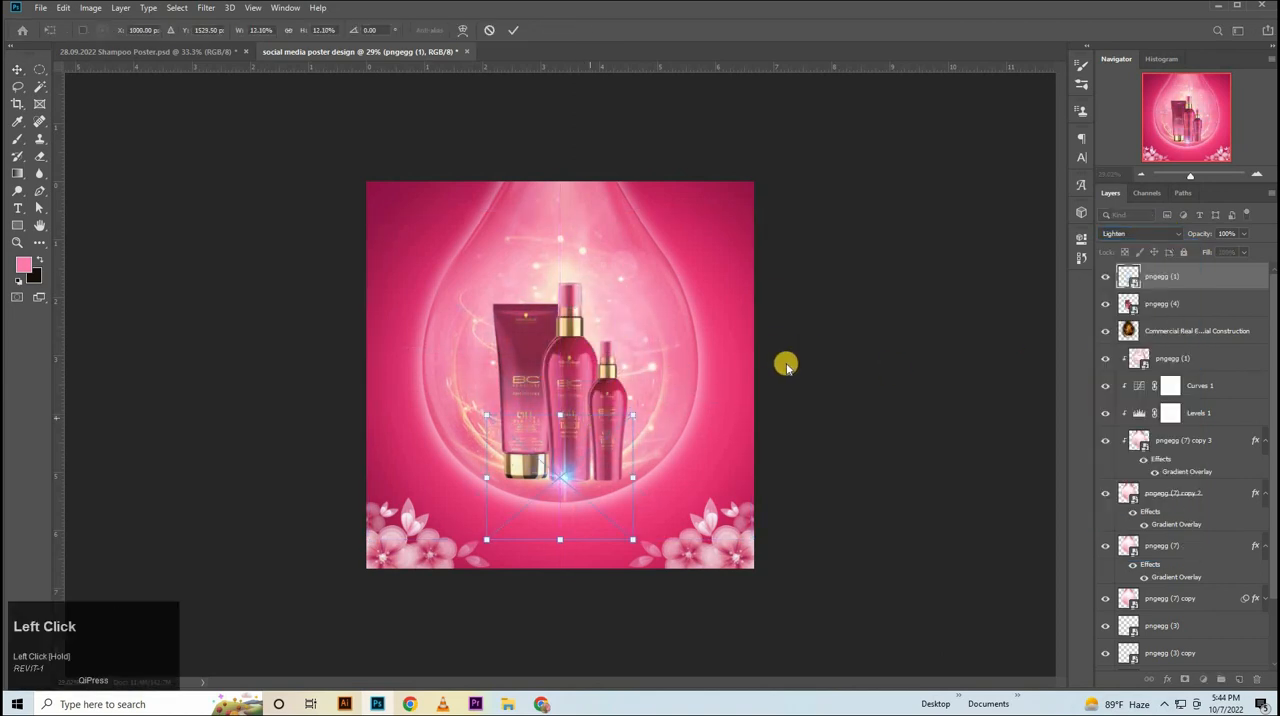
{"action": "left_click", "coordinate": [576, 371], "text": "ctrl"}
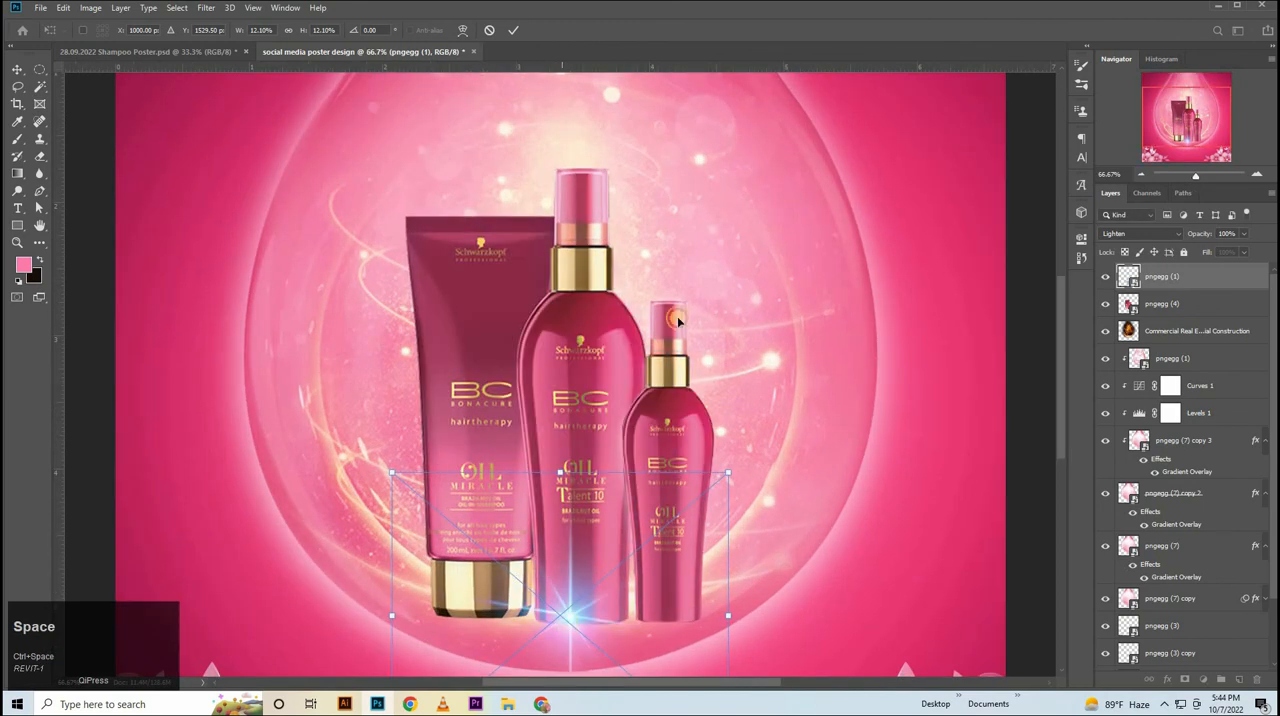
{"action": "left_click_drag", "start_coordinate": [606, 503], "coordinate": [640, 308]}
{"action": "left_click_drag", "start_coordinate": [619, 358], "coordinate": [588, 516]}
{"action": "left_click_drag", "start_coordinate": [587, 231], "coordinate": [588, 262]}
{"action": "left_click_drag", "start_coordinate": [603, 331], "coordinate": [602, 318]}
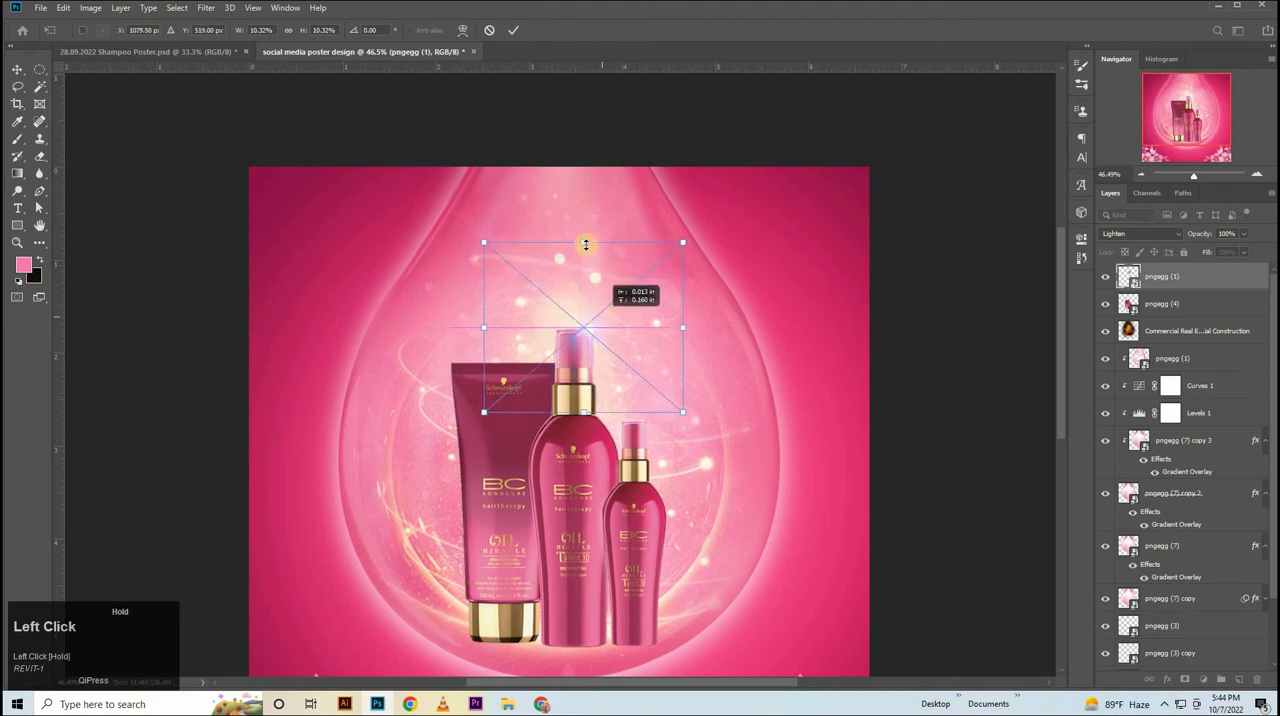
{"action": "left_click_drag", "start_coordinate": [586, 244], "coordinate": [586, 262]}
{"action": "left_click_drag", "start_coordinate": [596, 333], "coordinate": [597, 329]}
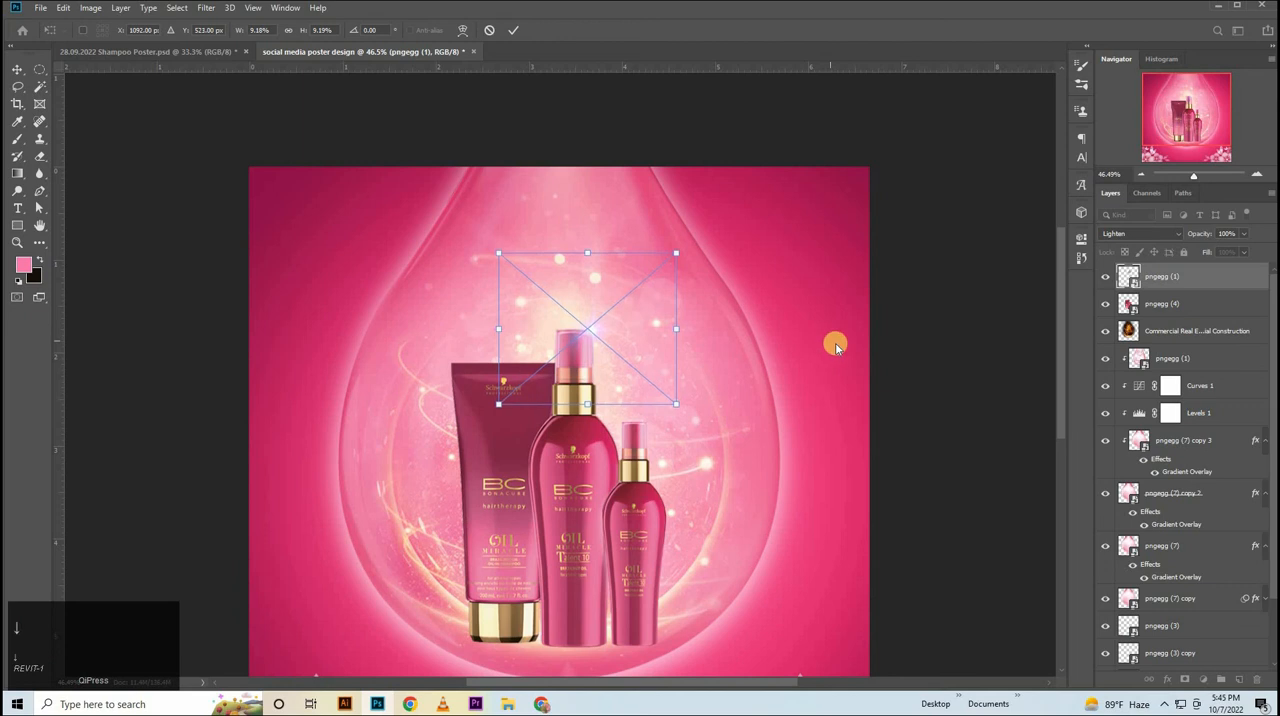
{"action": "left_click", "coordinate": [919, 331]}
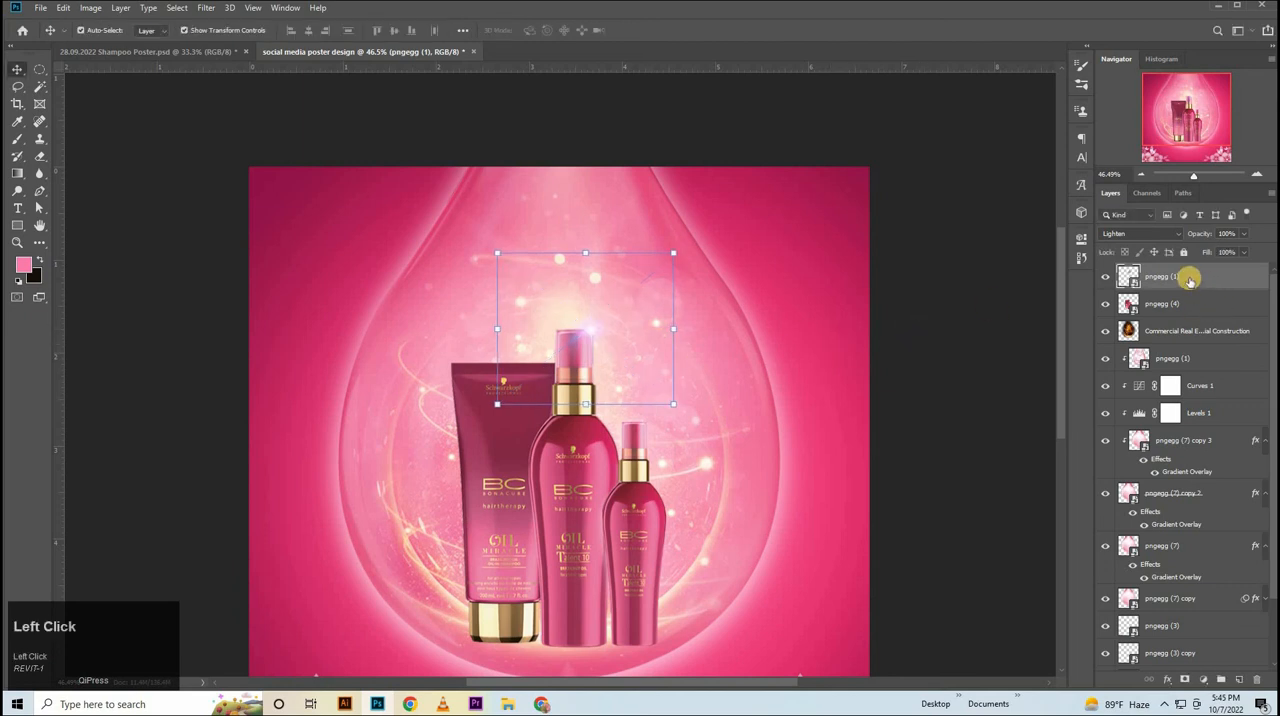
Duplicate the flare below the original, scale the copy to about 5%, rotate it about 73.5° and place it on the middle bottle's right shoulder.
{"action": "left_click_drag", "start_coordinate": [1188, 276], "coordinate": [1165, 297]}
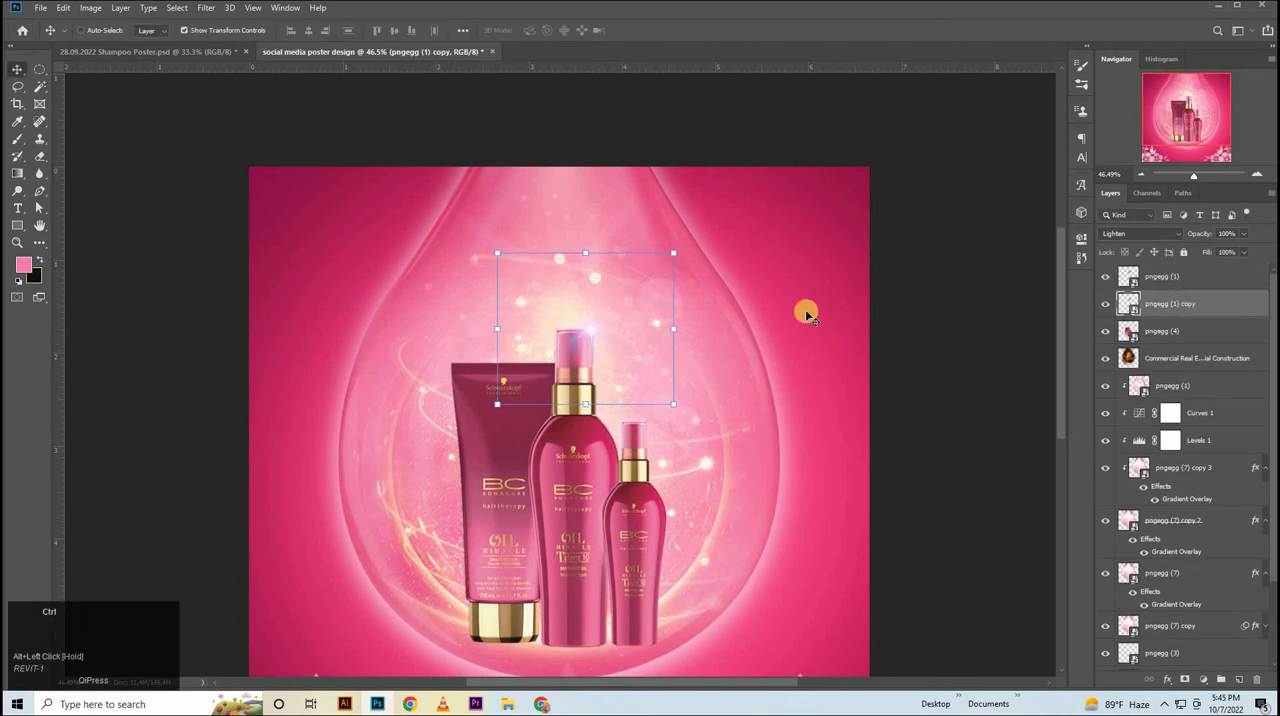
{"action": "key", "text": "ctrl+t"}
{"action": "left_click_drag", "start_coordinate": [606, 323], "coordinate": [618, 425]}
{"action": "left_click_drag", "start_coordinate": [692, 376], "coordinate": [619, 429]}
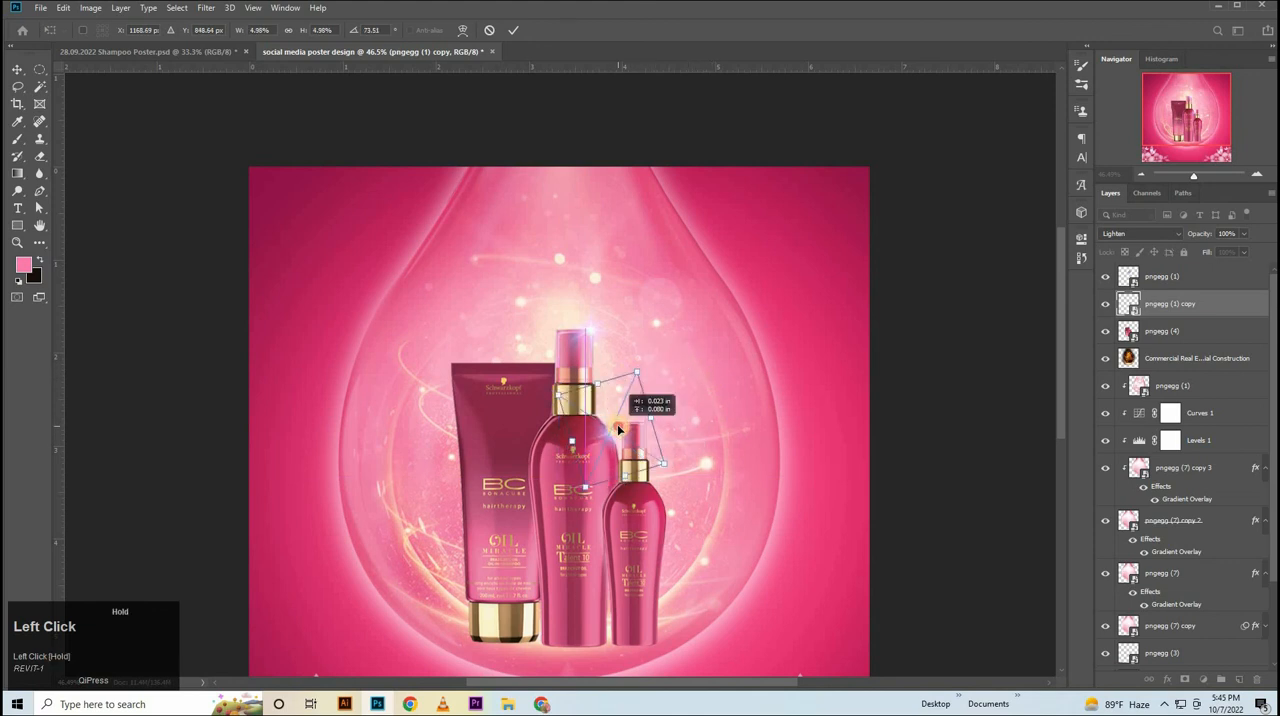
{"action": "left_click", "coordinate": [916, 422]}
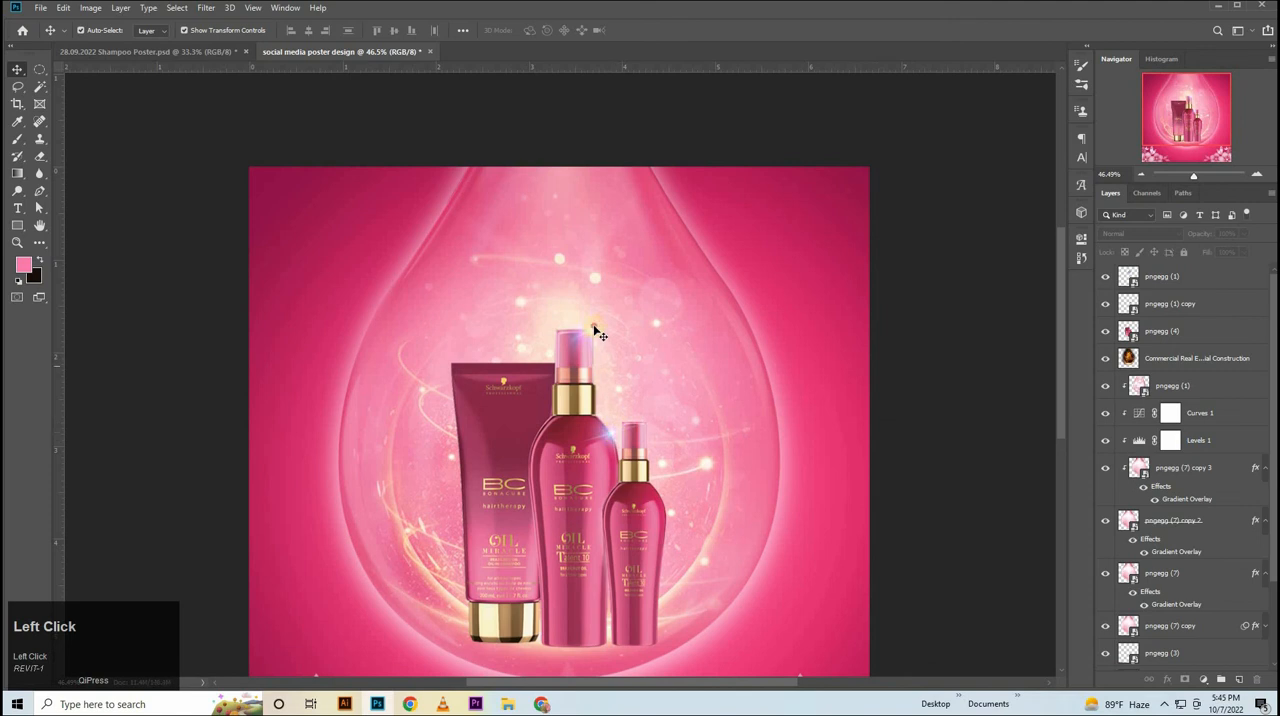
Nudge the original light flare slightly left and up to align it with the corner of the tallest bottle's cap.
{"action": "left_click", "coordinate": [586, 286], "text": "ctrl"}
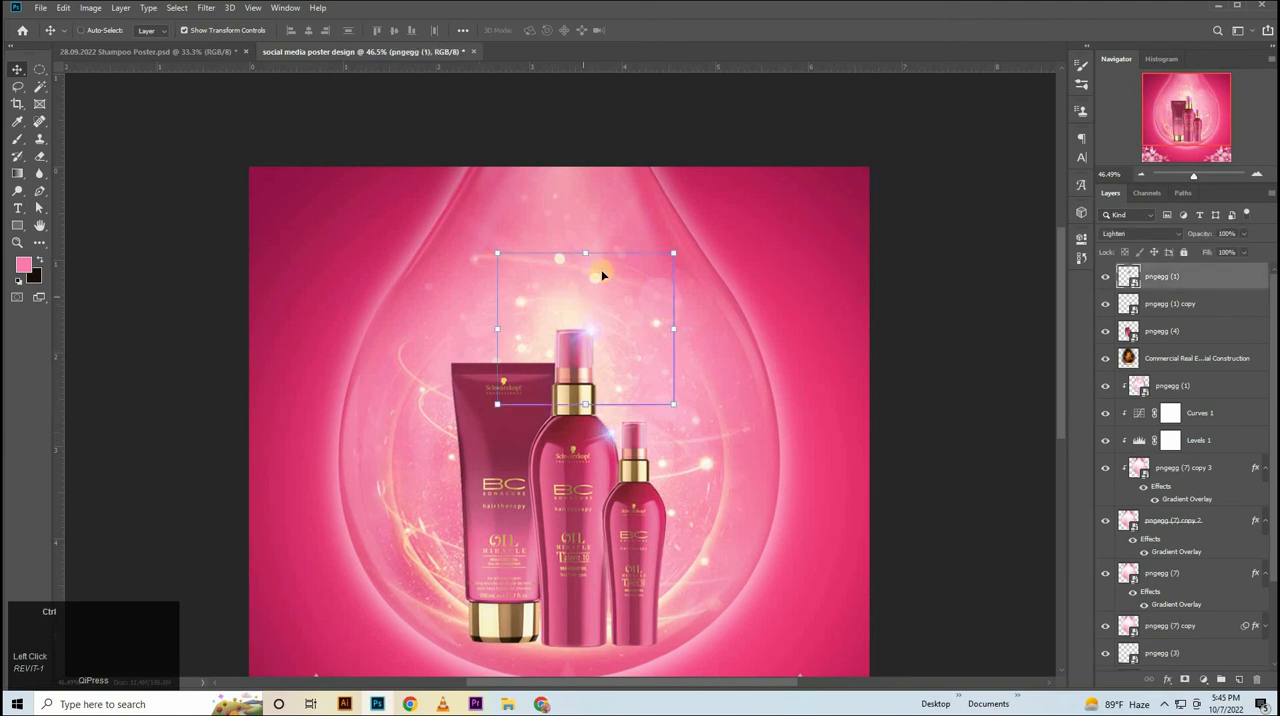
{"action": "key", "text": "ctrl+t"}
{"action": "key", "text": "Left"}
{"action": "key", "text": "Left"}
{"action": "key", "text": "Left"}
{"action": "key", "text": "Left"}
{"action": "key", "text": "Left"}
{"action": "key", "text": "Left"}
{"action": "key", "text": "Left"}
{"action": "key", "text": "Left"}
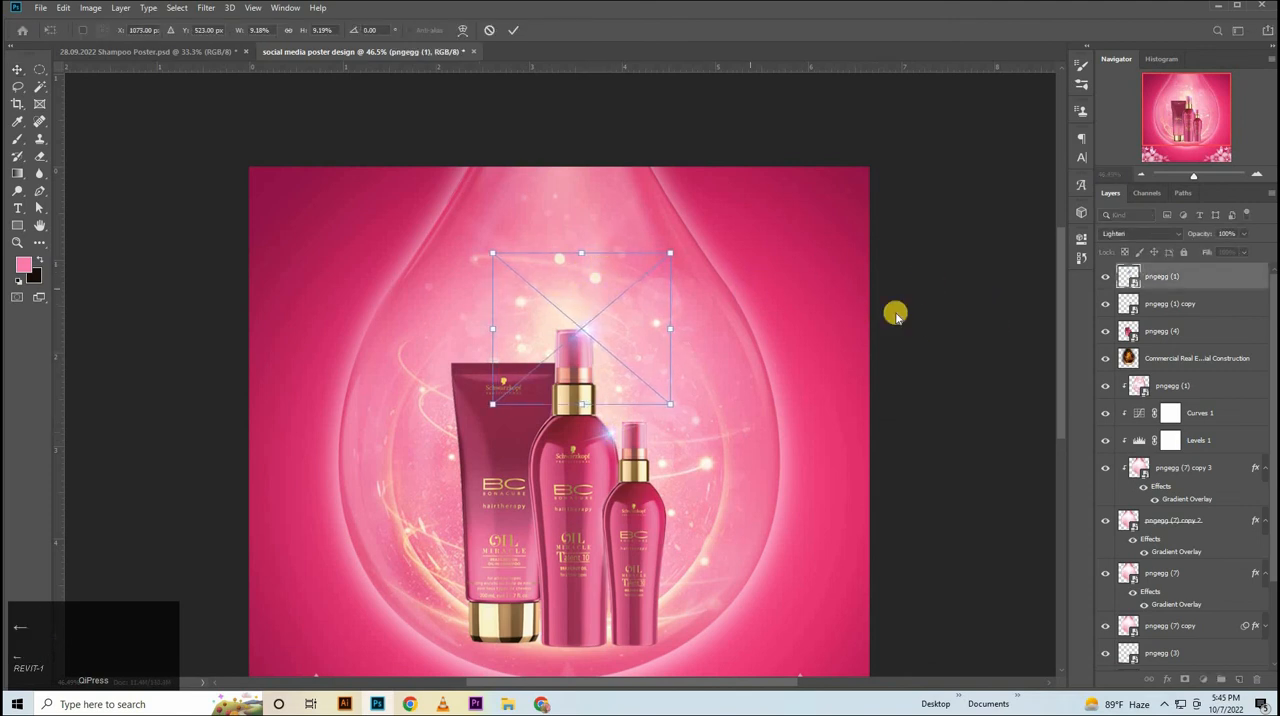
{"action": "key", "text": "Right"}
{"action": "key", "text": "Right"}
{"action": "key", "text": "Right"}
{"action": "key", "text": "Right"}
{"action": "key", "text": "Right"}
{"action": "key", "text": "Right"}
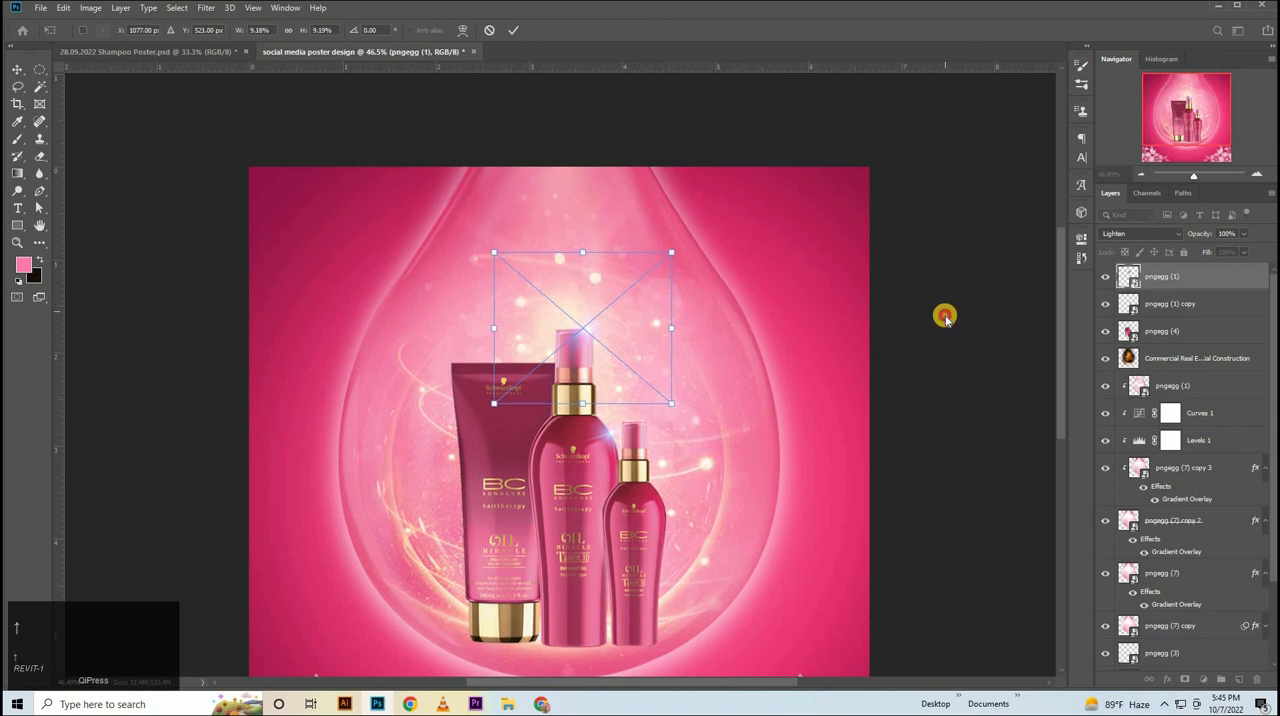
{"action": "left_click", "coordinate": [945, 317]}
Rasterize the small flare copy and erase the left end of its light streak with a 250 px eraser.
{"action": "left_click", "coordinate": [676, 343], "text": "ctrl"}
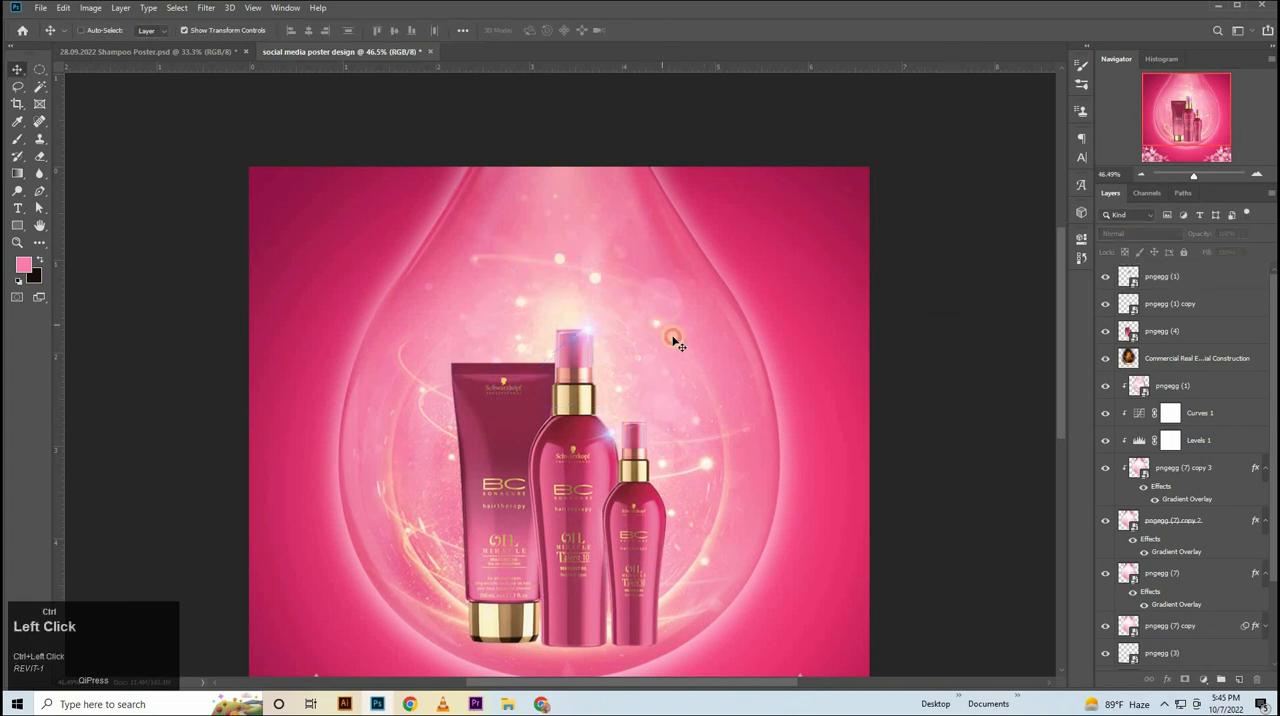
{"action": "left_click_drag", "start_coordinate": [673, 338], "coordinate": [828, 315]}
{"action": "left_click_drag", "start_coordinate": [712, 300], "coordinate": [1020, 302]}
{"action": "left_click", "coordinate": [1177, 300]}
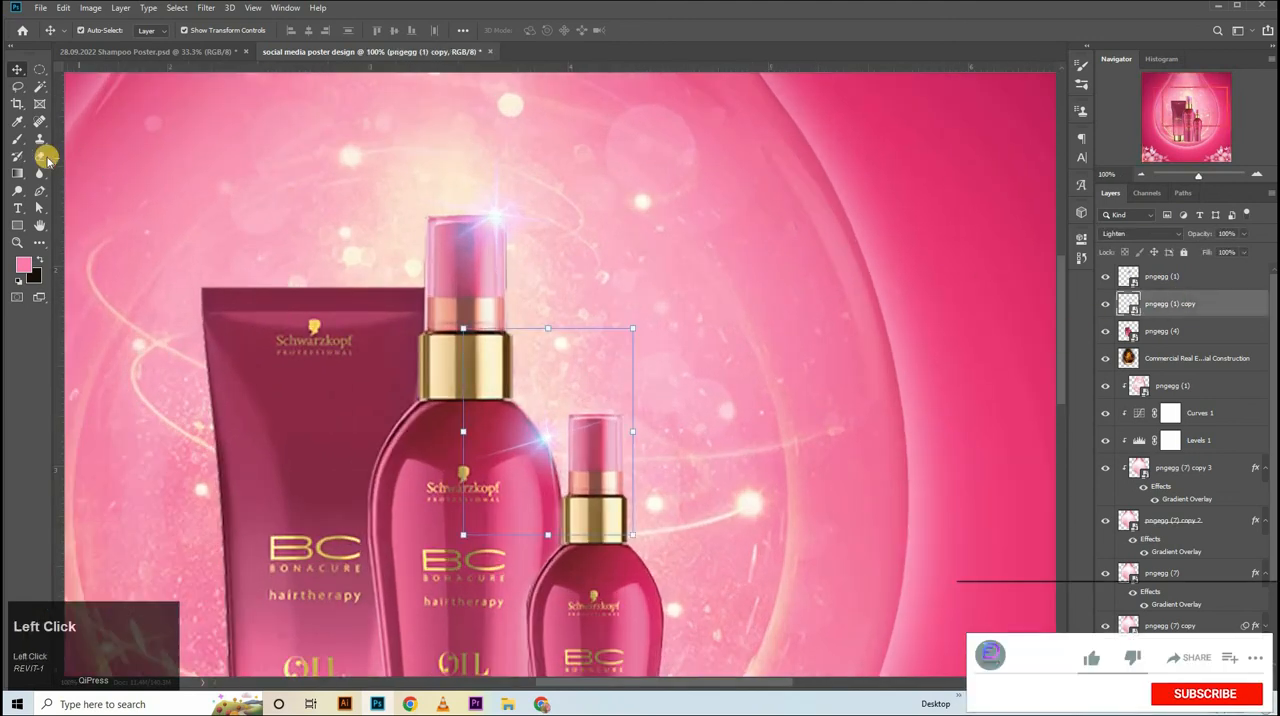
{"action": "right_click", "coordinate": [44, 156]}
{"action": "left_click", "coordinate": [110, 158]}
{"action": "left_click", "coordinate": [641, 274]}
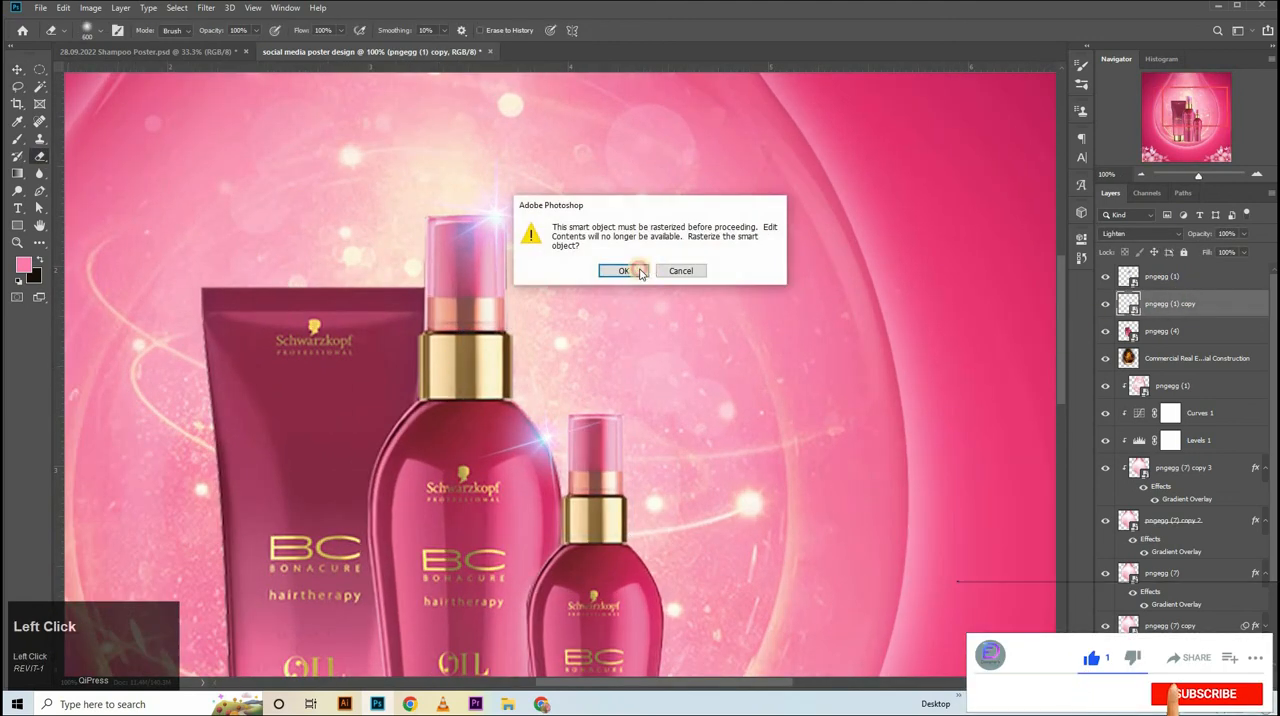
{"action": "left_click", "coordinate": [641, 274]}
{"action": "left_click", "coordinate": [349, 477]}
{"action": "left_click", "coordinate": [325, 481]}
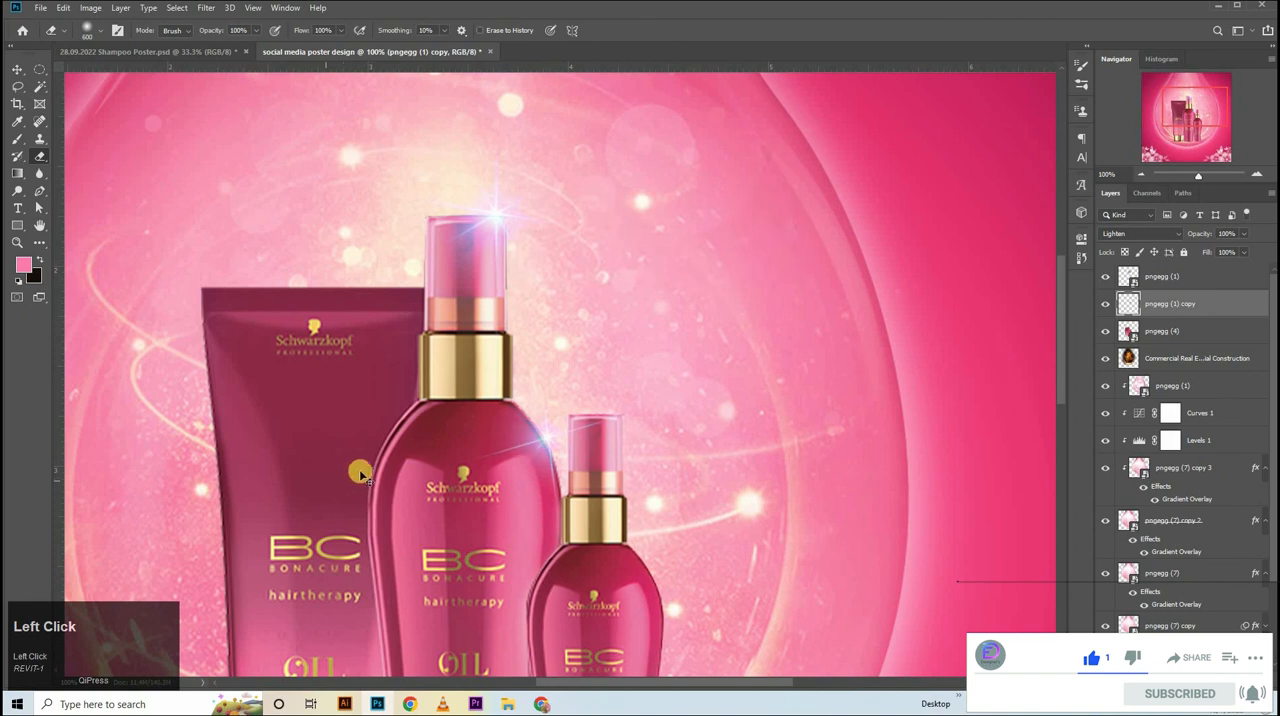
{"action": "key", "text": "bracketleft"}
{"action": "key", "text": "bracketleft"}
{"action": "key", "text": "bracketleft"}
{"action": "key", "text": "bracketleft"}
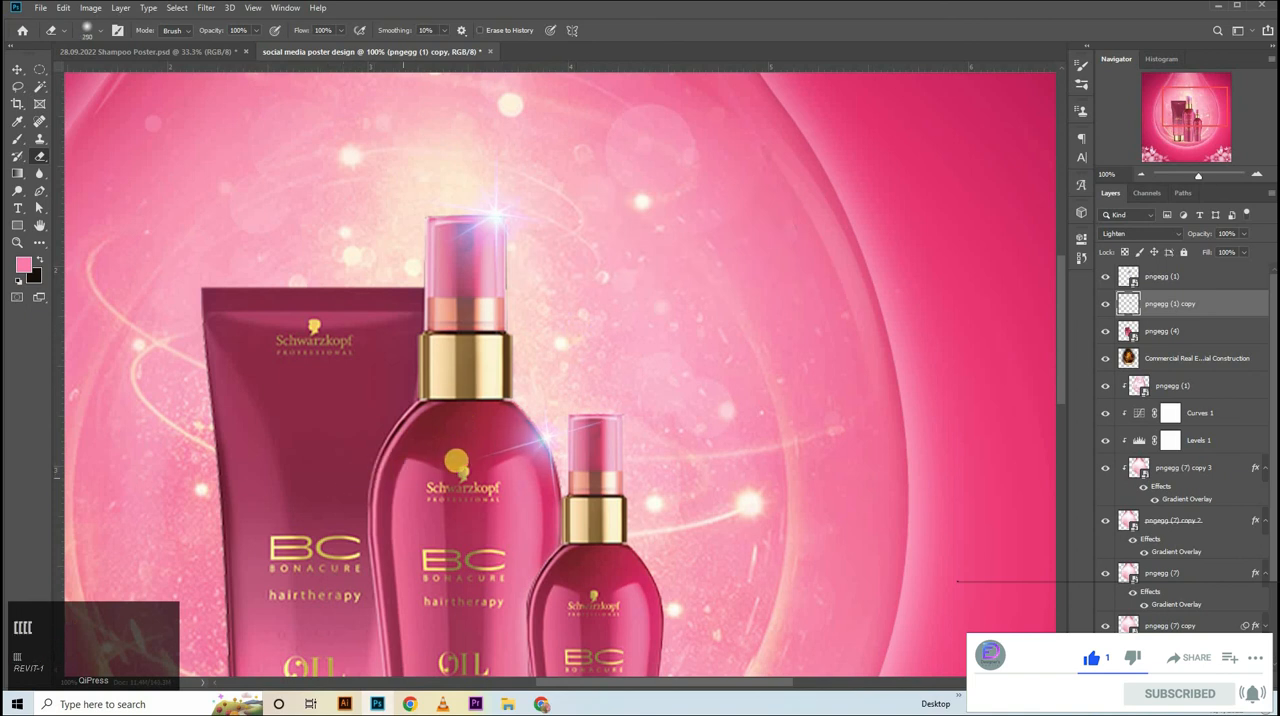
{"action": "left_click", "coordinate": [472, 469]}
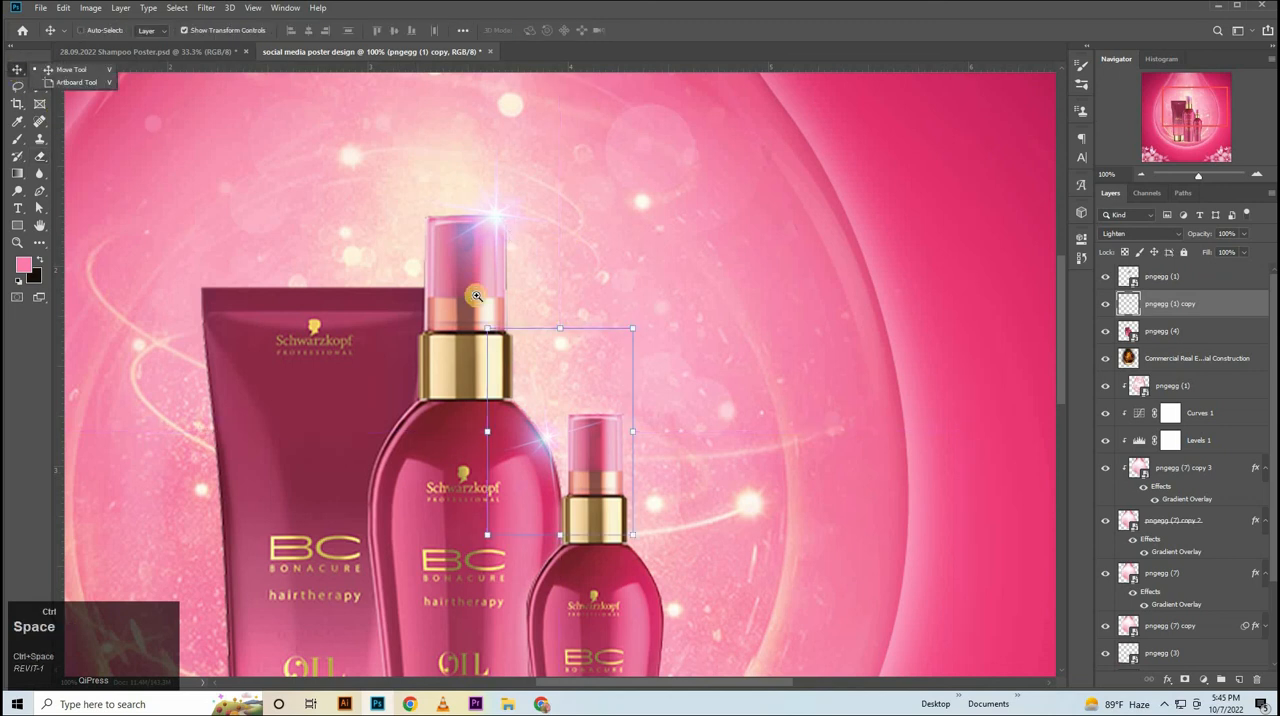
Select every layer from the top flare down to the background Layer 0 and group them.
{"action": "left_click_drag", "start_coordinate": [478, 293], "coordinate": [916, 375]}
{"action": "left_click", "coordinate": [928, 368]}
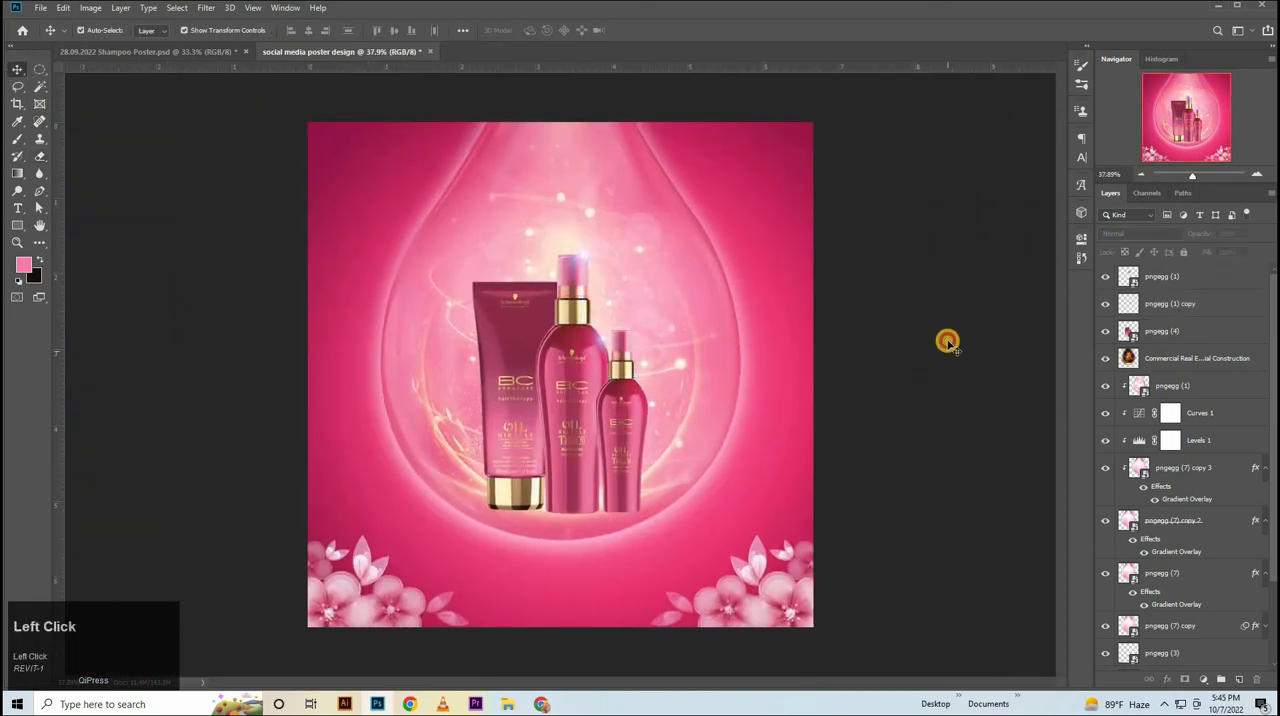
{"action": "left_click", "coordinate": [1226, 385]}
{"action": "scroll", "coordinate": [1200, 580], "scroll_direction": "down", "scroll_amount": 2}
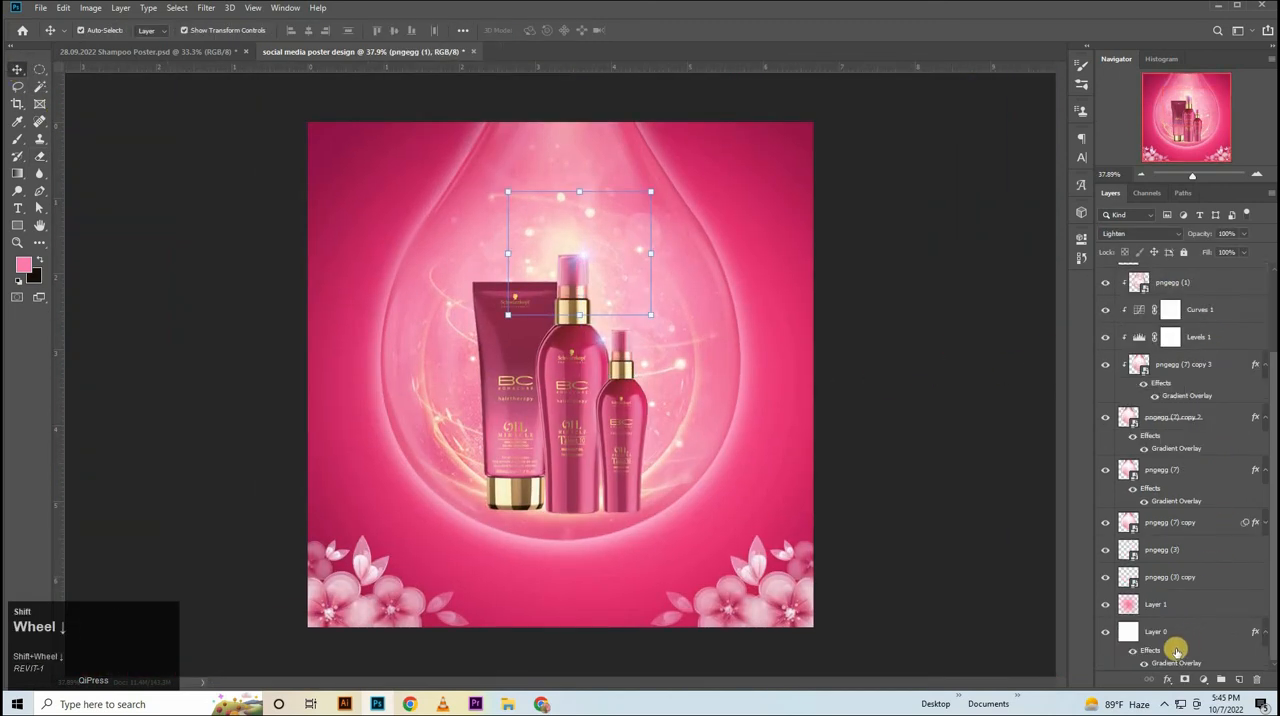
{"action": "left_click", "coordinate": [1177, 635], "text": "shift"}
{"action": "key", "text": "ctrl+g"}
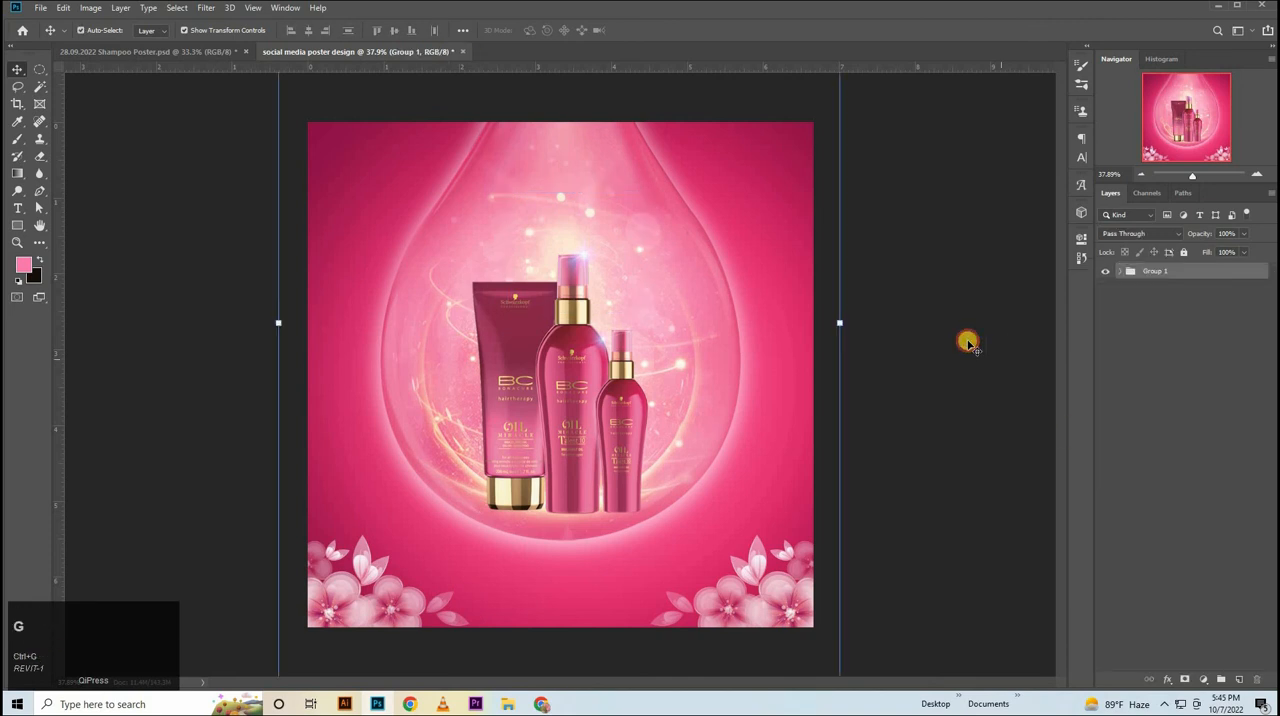